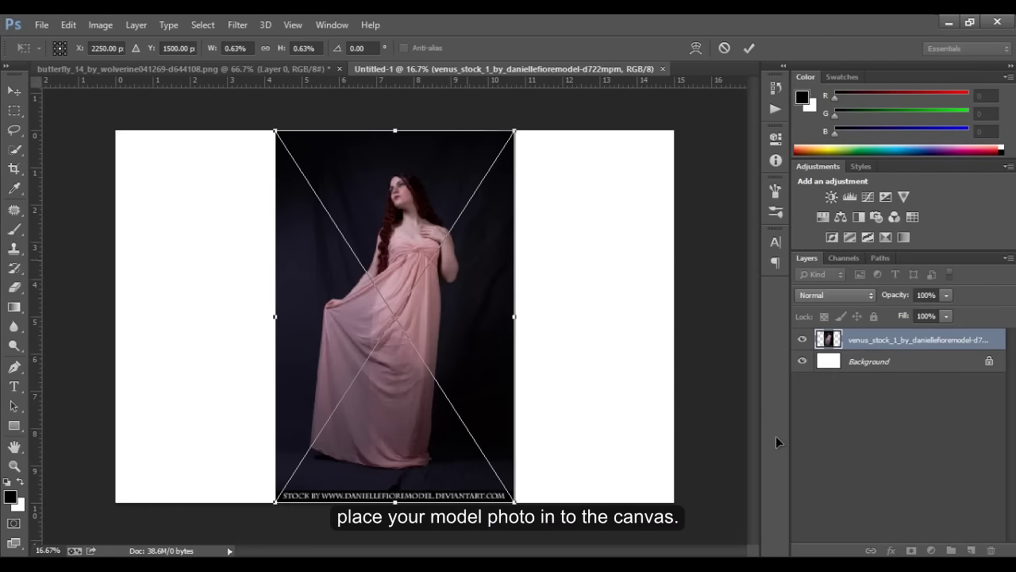
Commit the placed venus_stock_1 model photo as its own layer on the blank canvas.
key("Return")
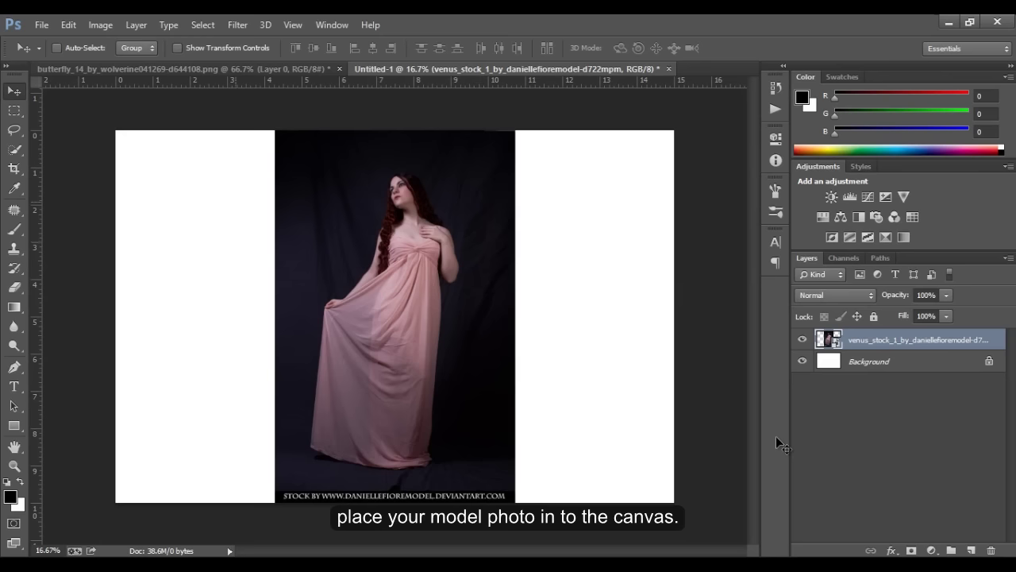
Quick-select the woman from her head down the dress to separate her from the dark backdrop.
key("w")
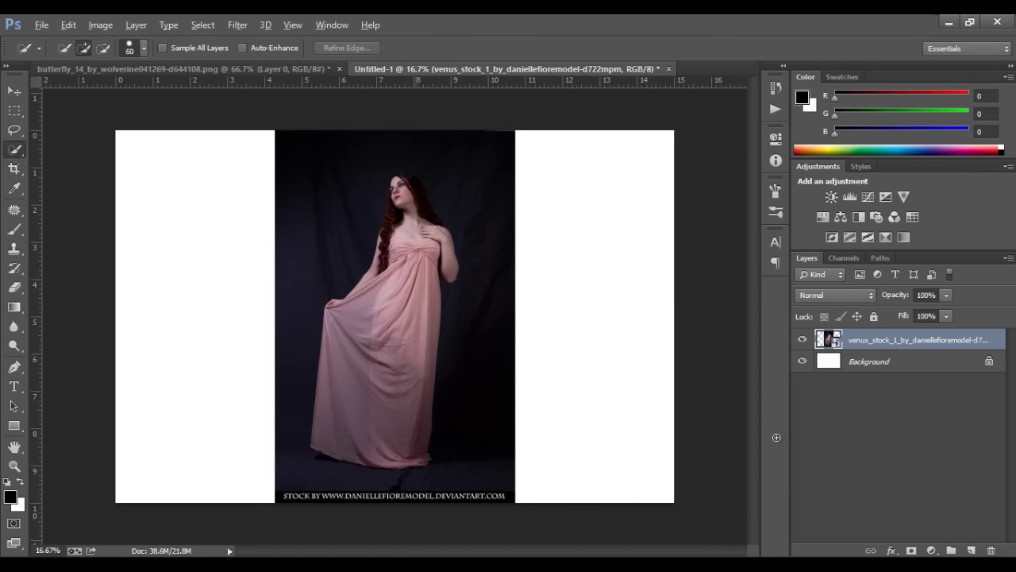
scroll(776, 436, "up", 5)
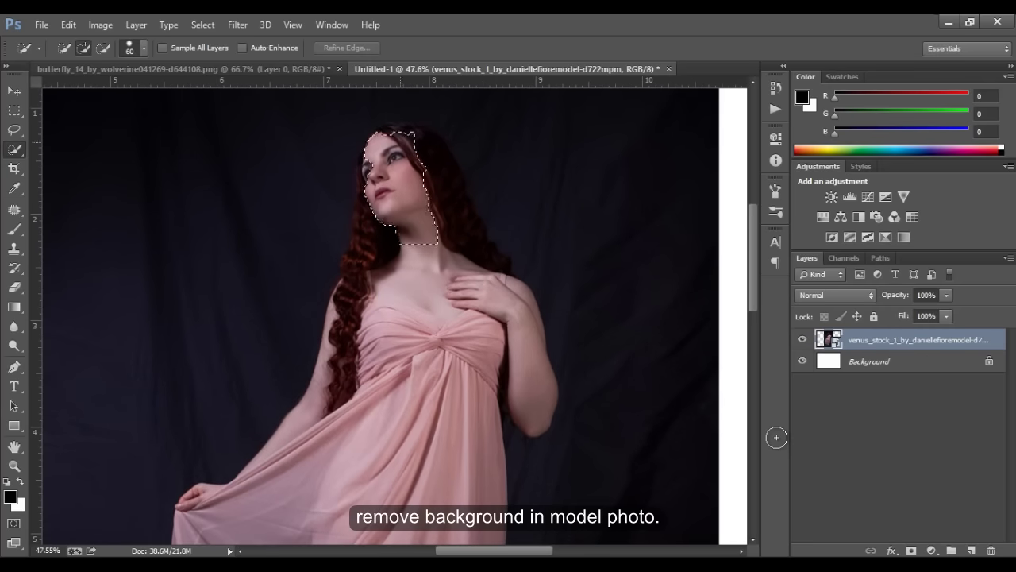
left_click_drag(444, 270, 358, 508)
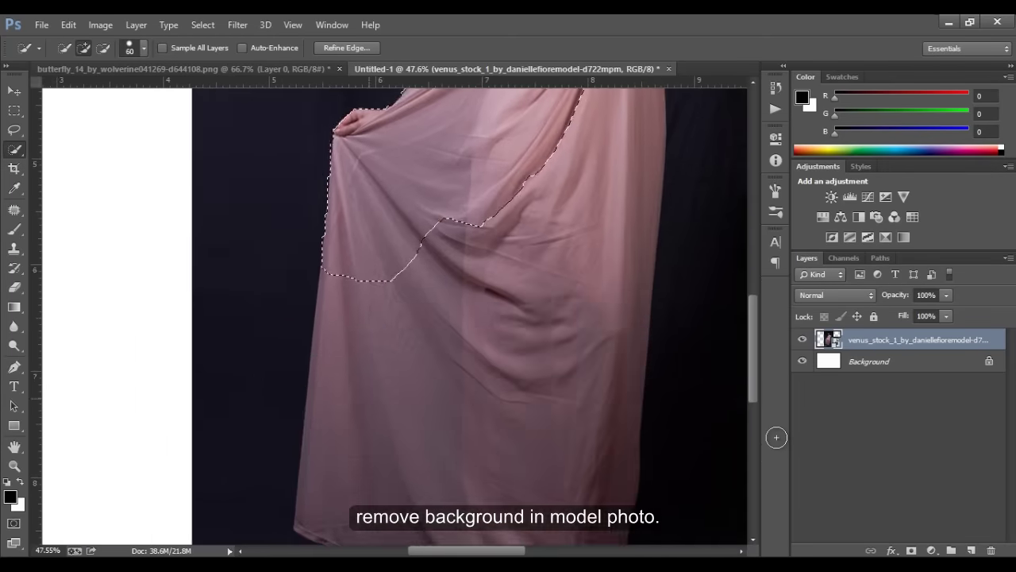
scroll(776, 437, "up", 3)
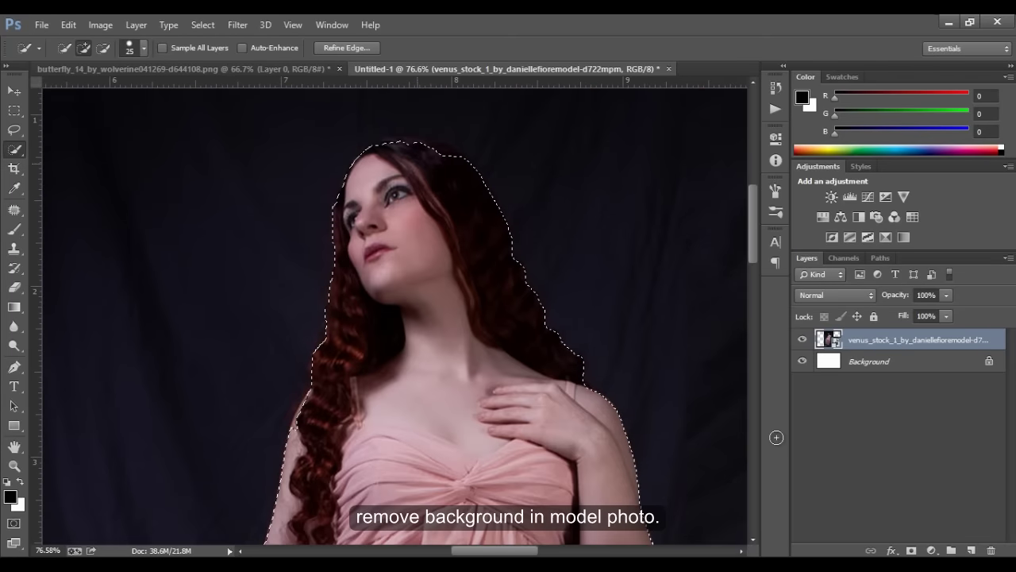
scroll(777, 437, "down", 2)
scroll(776, 437, "down", 3)
scroll(777, 436, "up", 5)
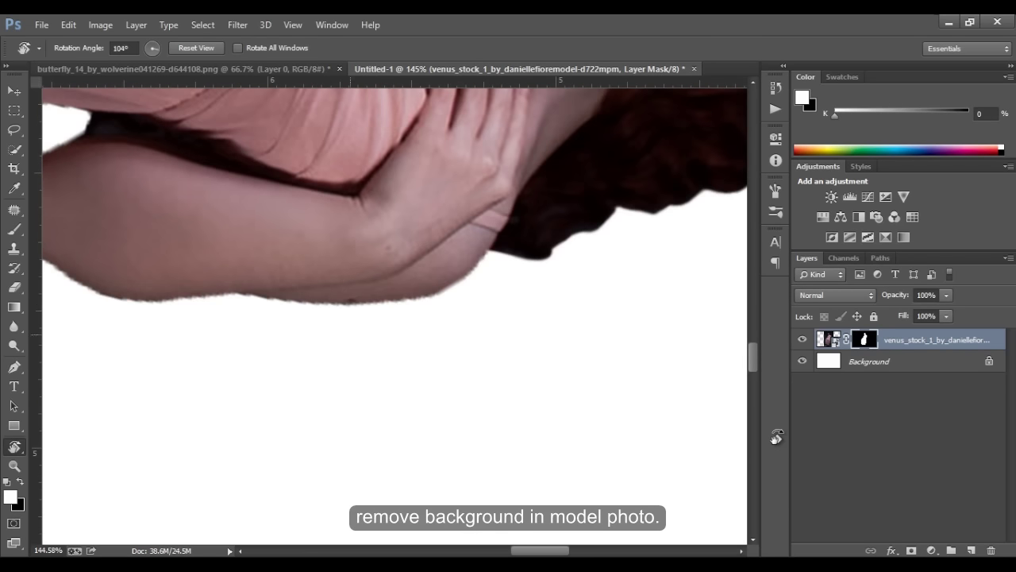
Paint the mask in black and white to clean the edge under the arm and the arm-body gap.
key("x")
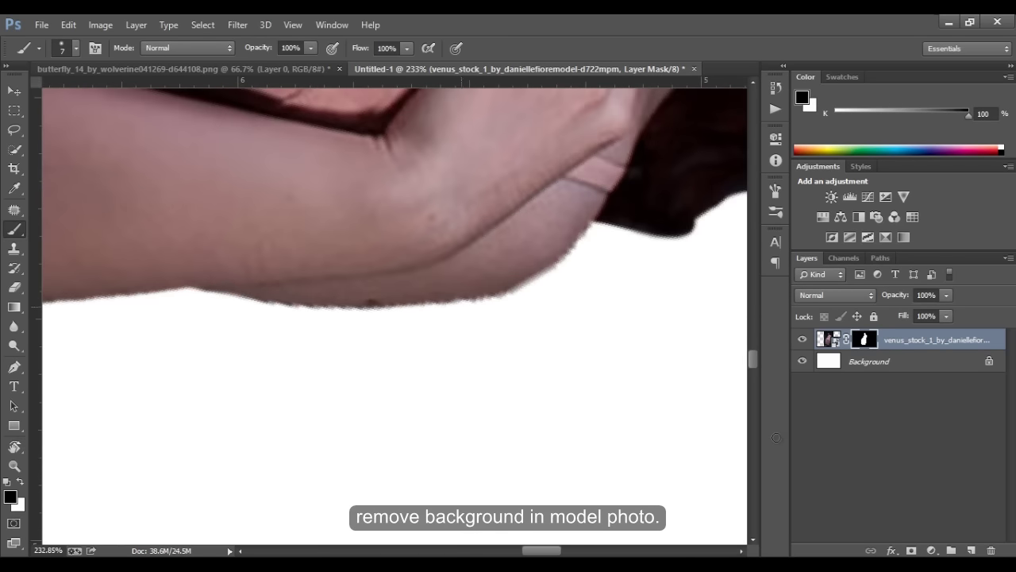
left_click_drag(183, 296, 588, 230)
left_click_drag(444, 262, 381, 333)
scroll(397, 317, "up", 2)
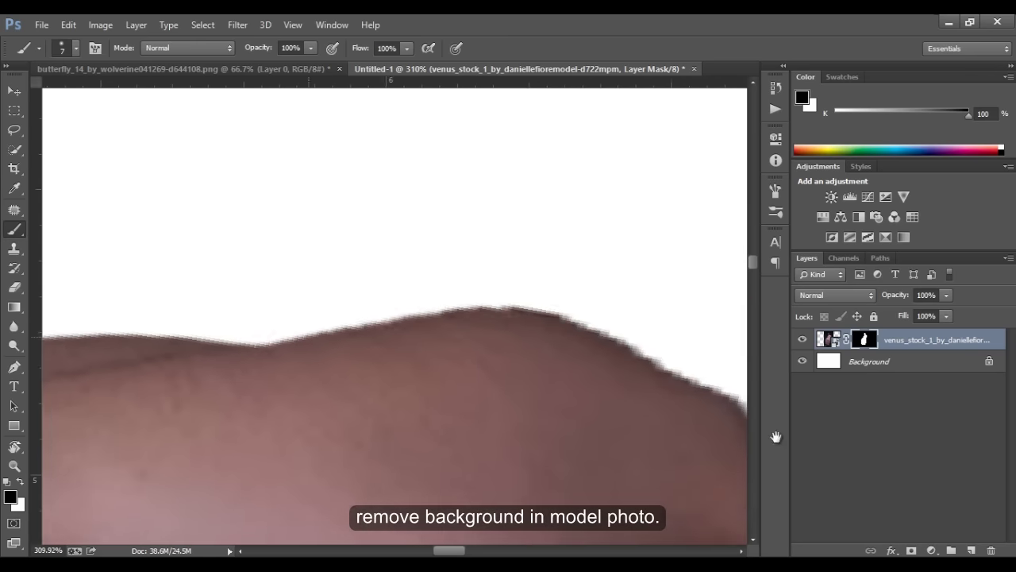
key("x")
key("x")
scroll(395, 318, "down", 3)
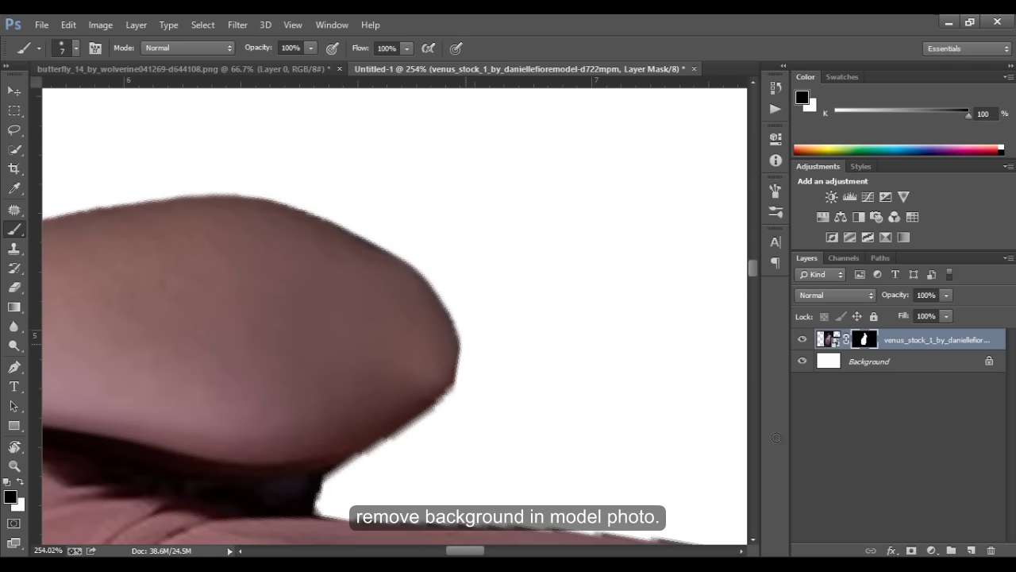
scroll(395, 318, "down", 3)
mouse_move(266, 348)
left_mouse_down()
mouse_move(416, 361)
mouse_move(218, 340)
mouse_move(421, 373)
left_mouse_up()
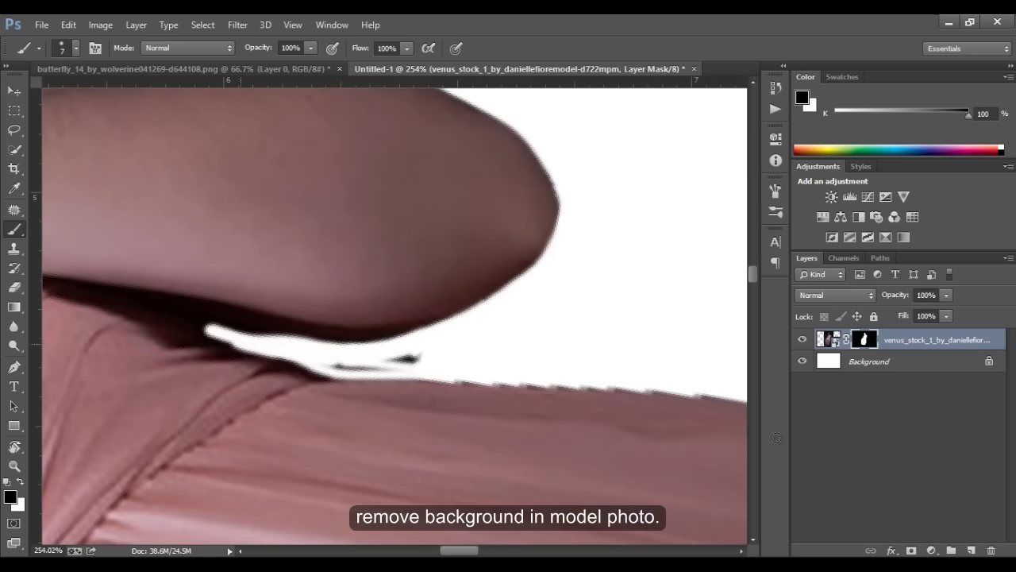
key("x")
left_click_drag(207, 325, 239, 349)
key("x")
left_click_drag(358, 381, 524, 389)
scroll(395, 317, "right", 5)
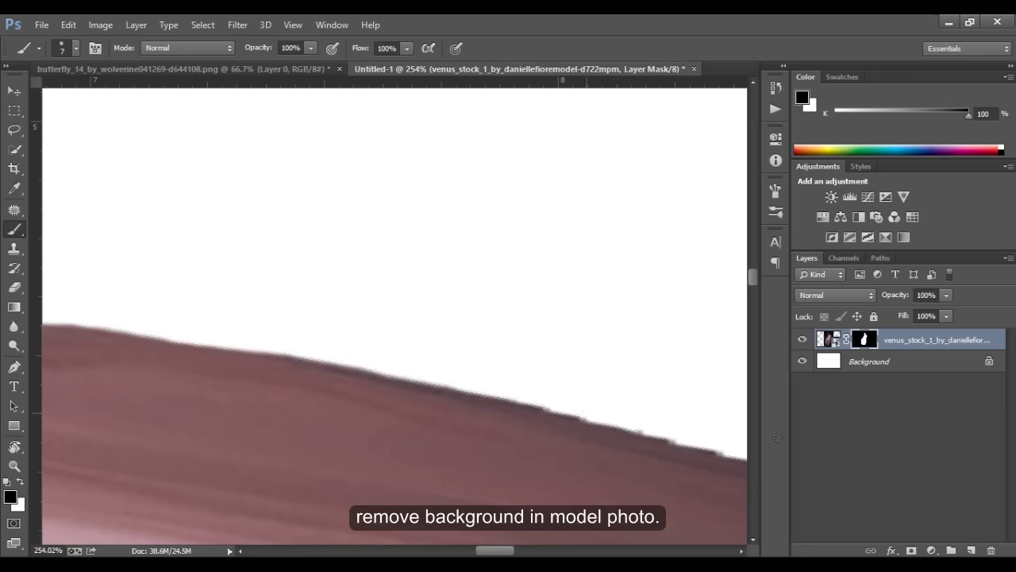
Enlarge the brush and pan around the figure to inspect the remaining mask edges.
key("ctrl+minus")
right_click(777, 437)
scroll(394, 318, "right", 5)
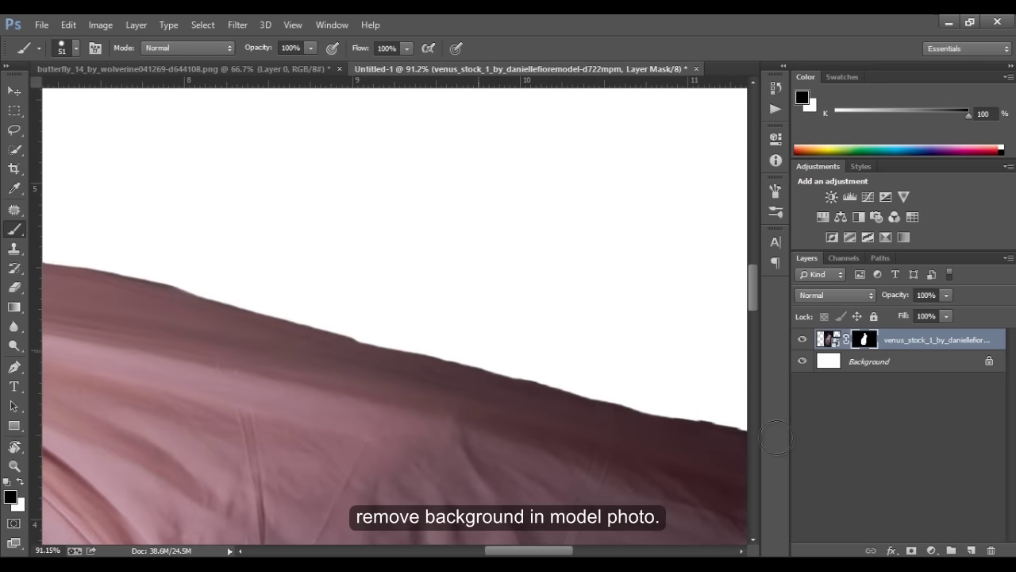
scroll(394, 317, "right", 5)
scroll(394, 318, "down", 1)
scroll(776, 438, "left", 5)
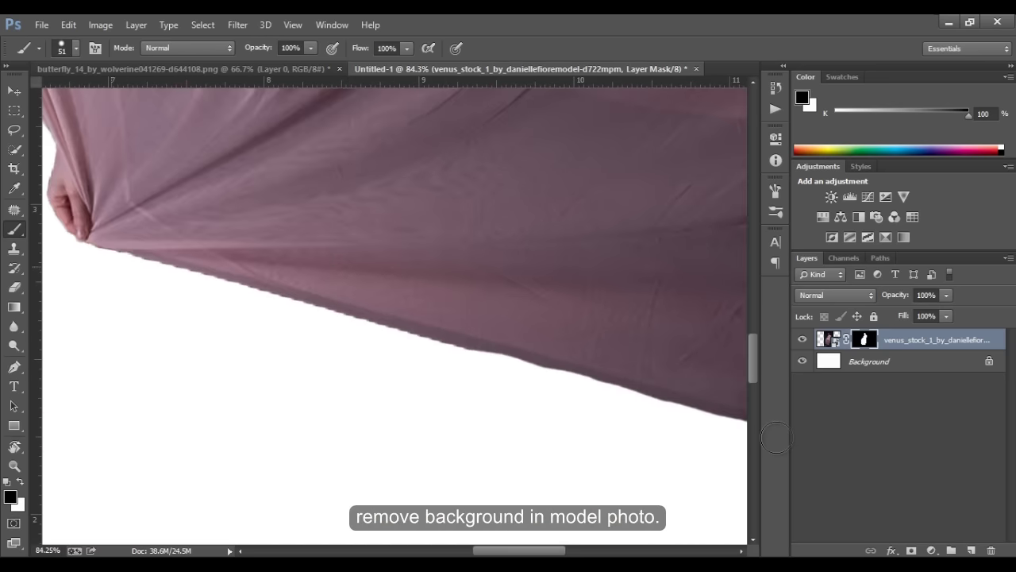
scroll(778, 435, "right", 5)
scroll(782, 431, "up", 3)
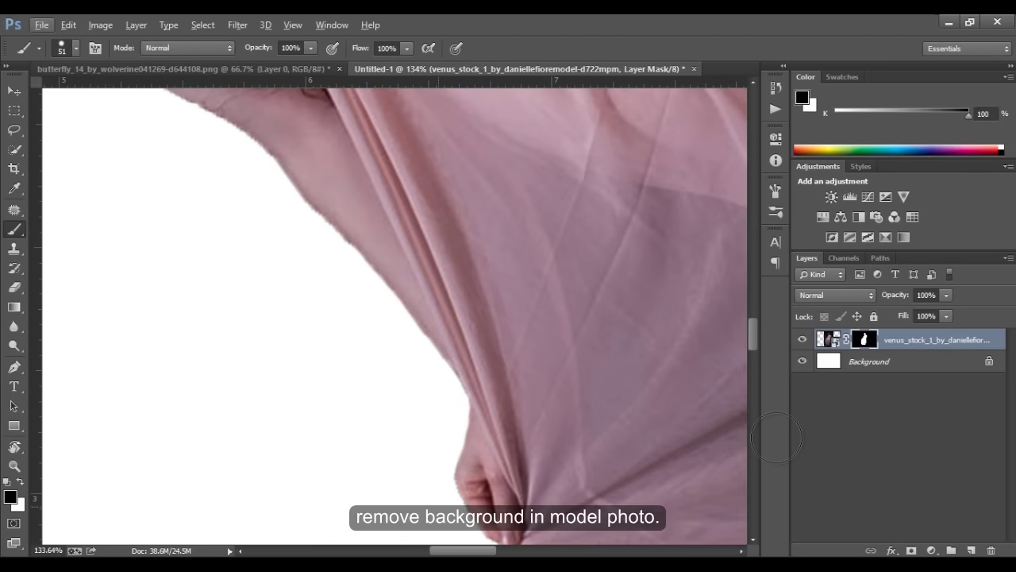
scroll(777, 437, "up", 2)
scroll(777, 437, "left", 2)
scroll(777, 438, "up", 2)
scroll(776, 438, "left", 4)
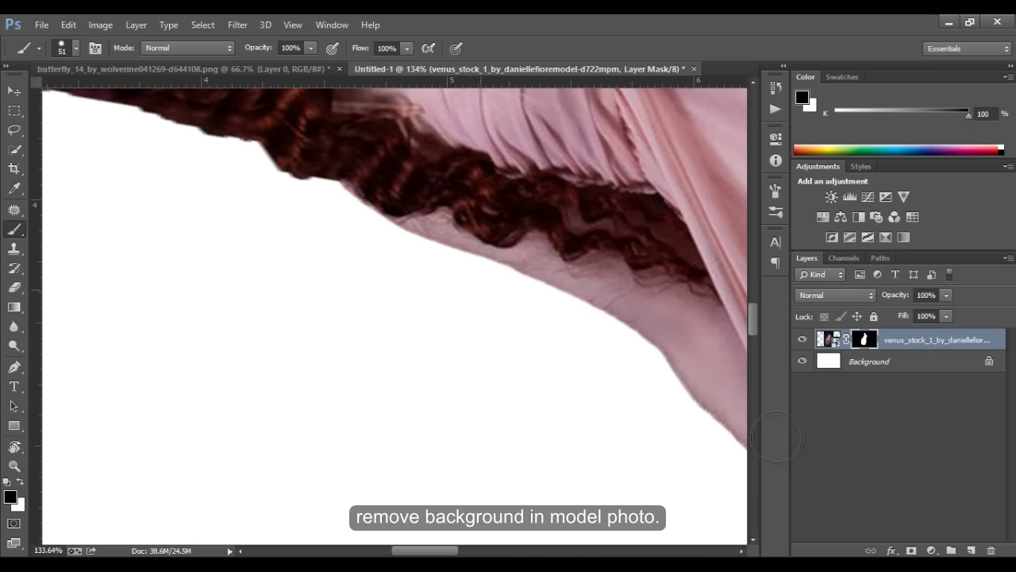
scroll(776, 437, "down", 1)
scroll(776, 438, "right", 3)
Reset the canvas rotation and finish touching up the hair and dress mask edges in black.
key("ctrl+minus")
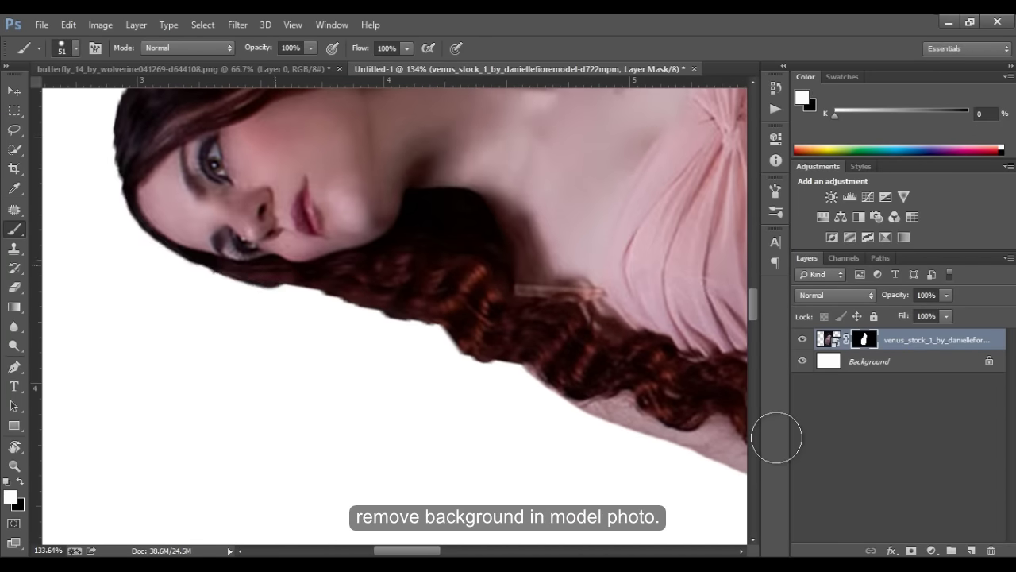
key("ctrl+minus")
key("r")
key("Escape")
key("x")
key("b")
scroll(777, 437, "up", 2)
key("x")
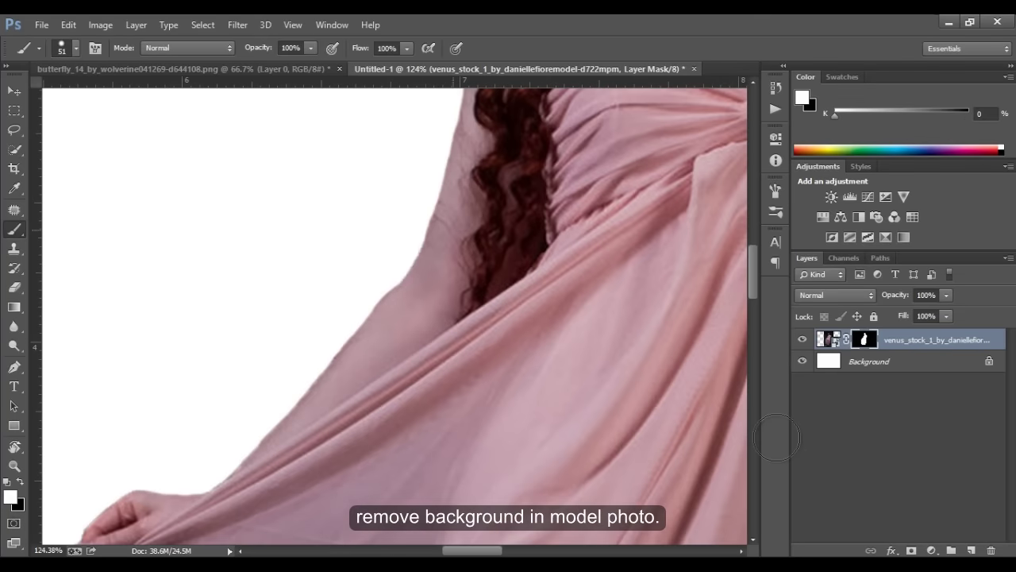
scroll(777, 438, "up", 1)
scroll(777, 438, "left", 2)
scroll(777, 437, "down", 2)
scroll(777, 437, "left", 1)
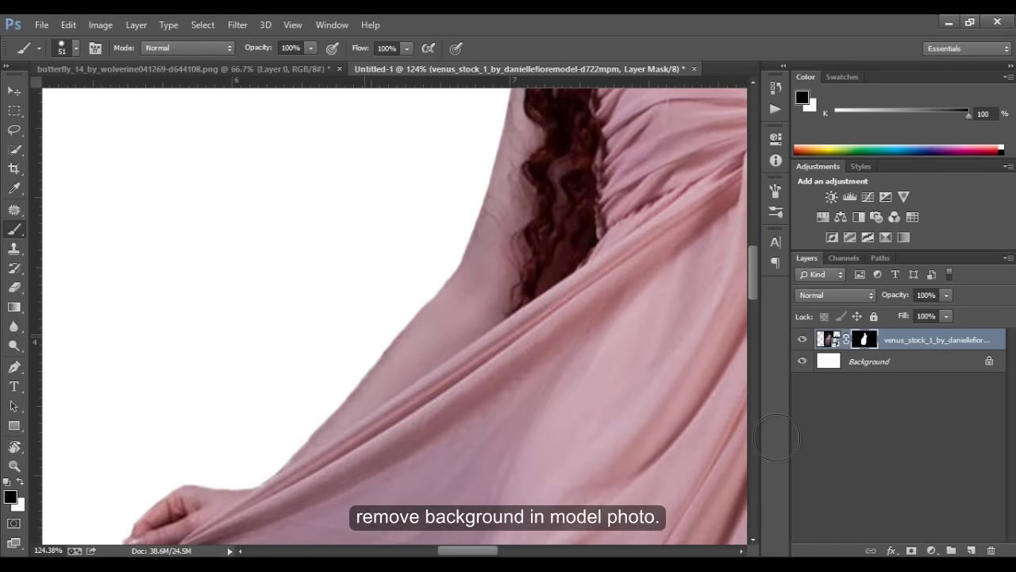
key("x")
scroll(776, 438, "down", 3)
scroll(776, 437, "down", 3)
key("v")
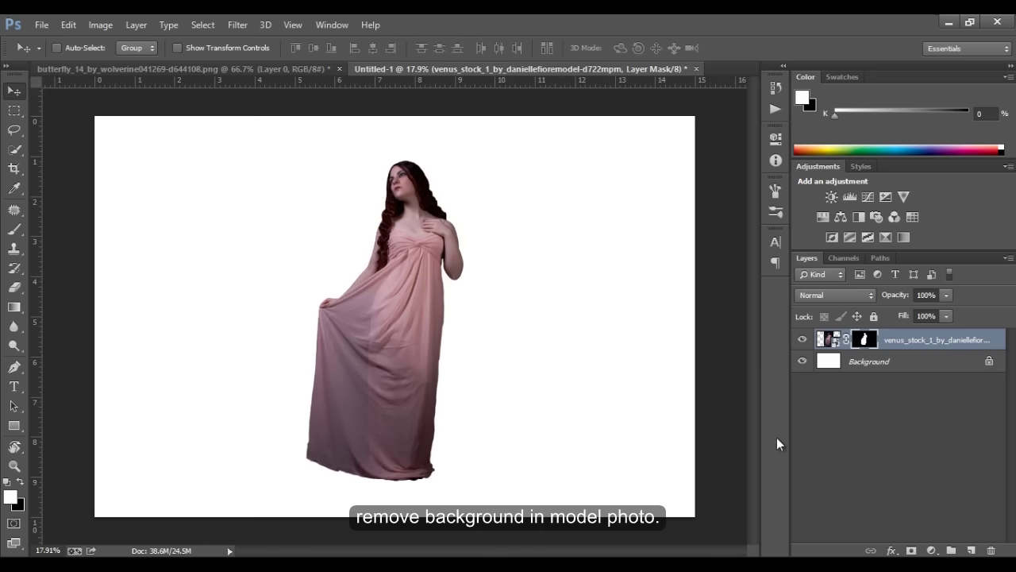
Rasterize the model layer.
key("b")
right_click(945, 340)
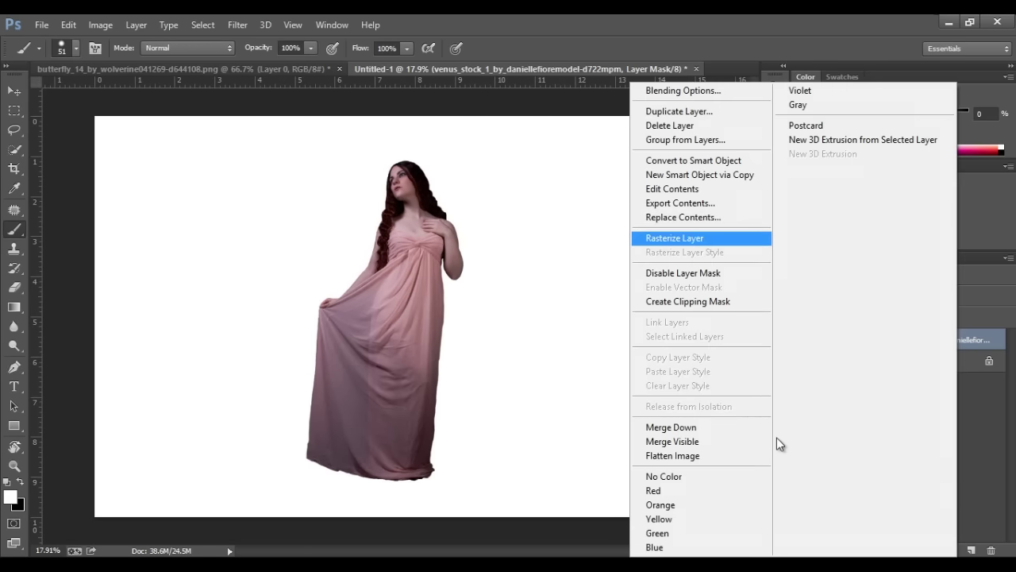
left_click(675, 238)
scroll(397, 318, "up", 2)
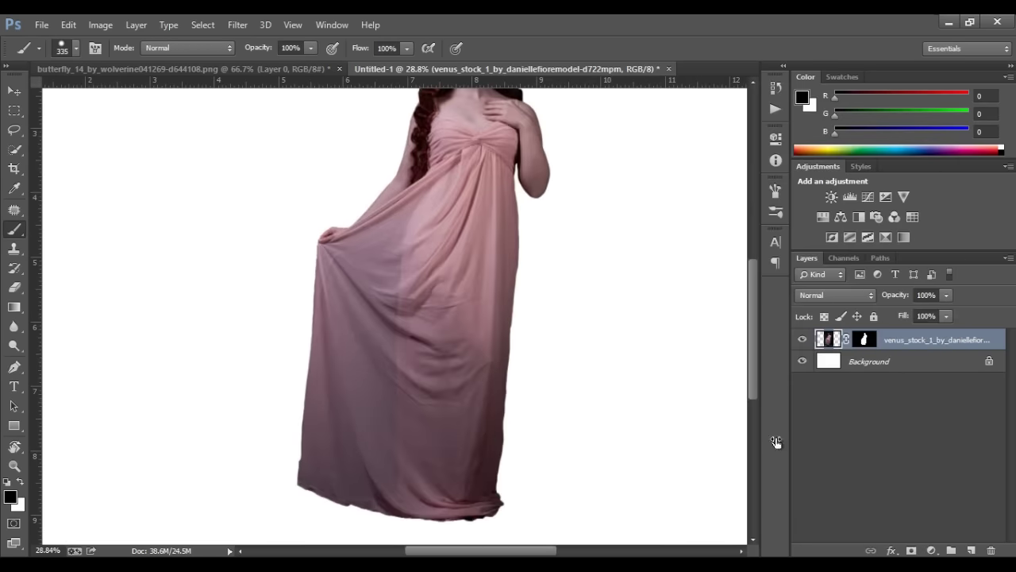
With a soft 335 px brush at 6% flow, paint black to fade the dress's left side and lower folds.
key("shift+0")
key("shift+1")
right_click(333, 228)
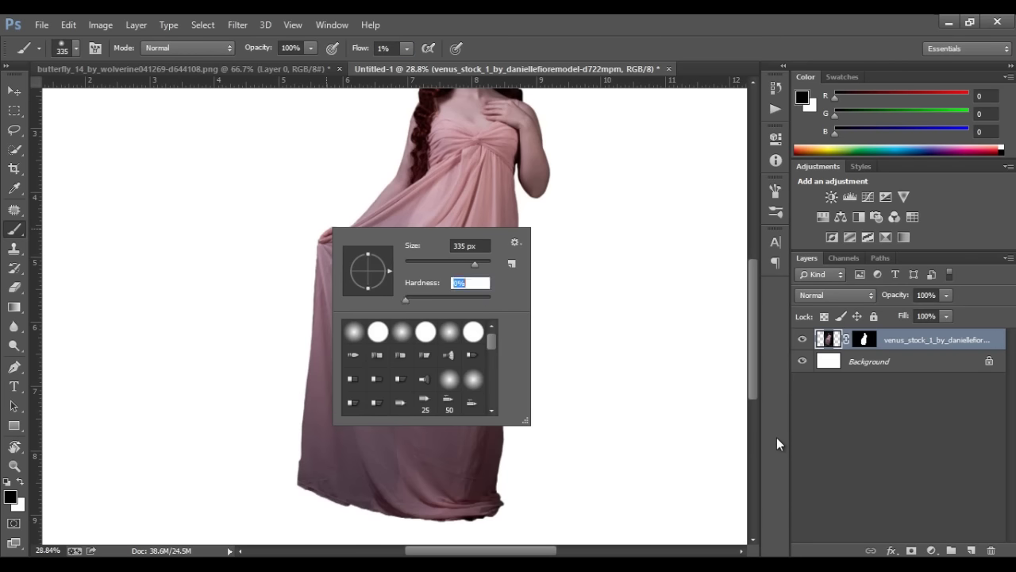
key("Return")
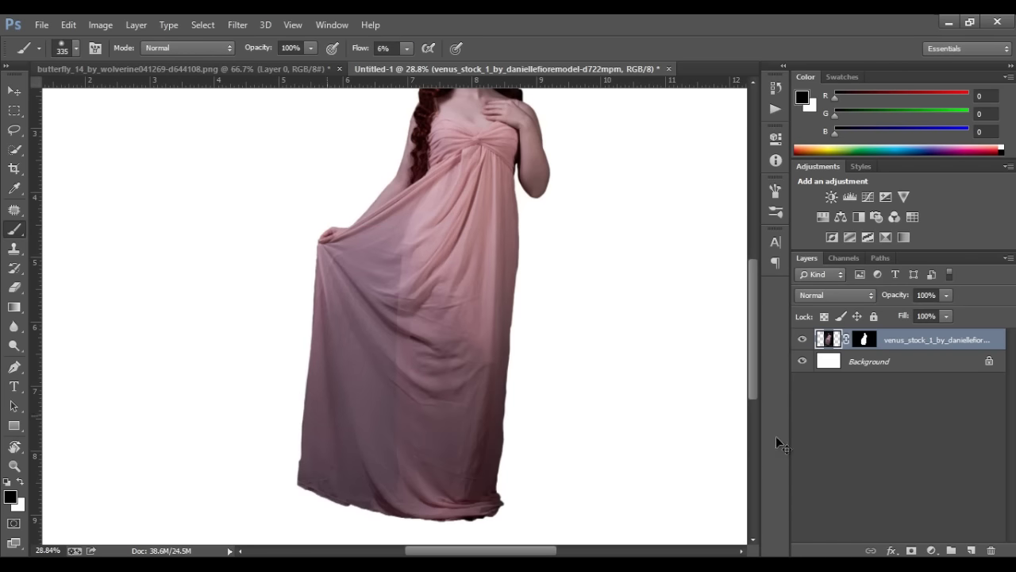
key("ctrl+backslash")
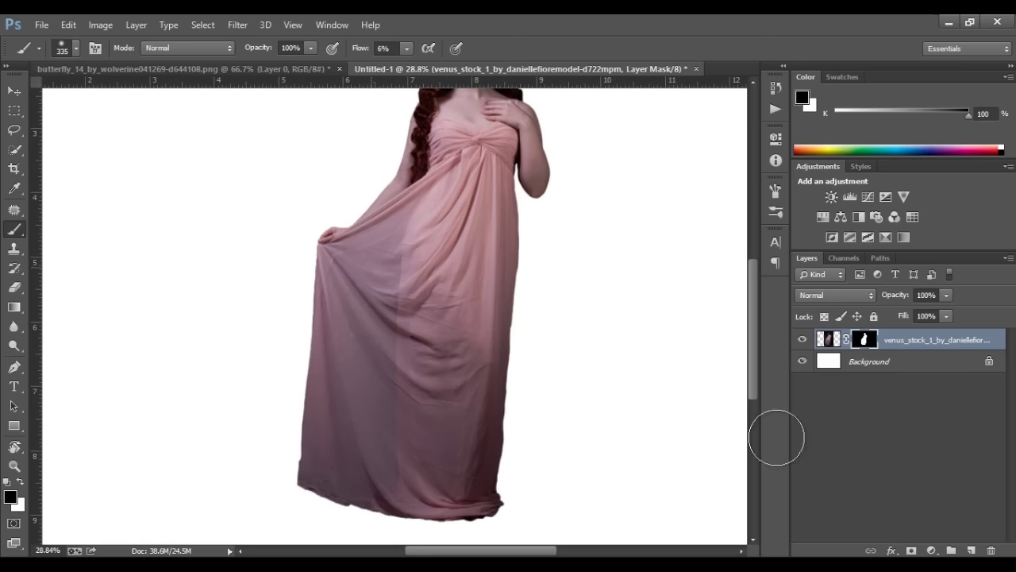
mouse_move(367, 274)
left_mouse_down()
mouse_move(327, 309)
mouse_move(318, 444)
mouse_move(349, 496)
mouse_move(378, 437)
mouse_move(377, 269)
mouse_move(333, 314)
mouse_move(381, 437)
left_mouse_up()
left_click_drag(389, 326, 341, 460)
mouse_move(333, 286)
left_mouse_down()
mouse_move(310, 476)
mouse_move(373, 429)
mouse_move(373, 247)
mouse_move(325, 365)
left_mouse_up()
Stretch the field-and-sky photo to fill the canvas and move it beneath the woman.
scroll(349, 381, "down", 3)
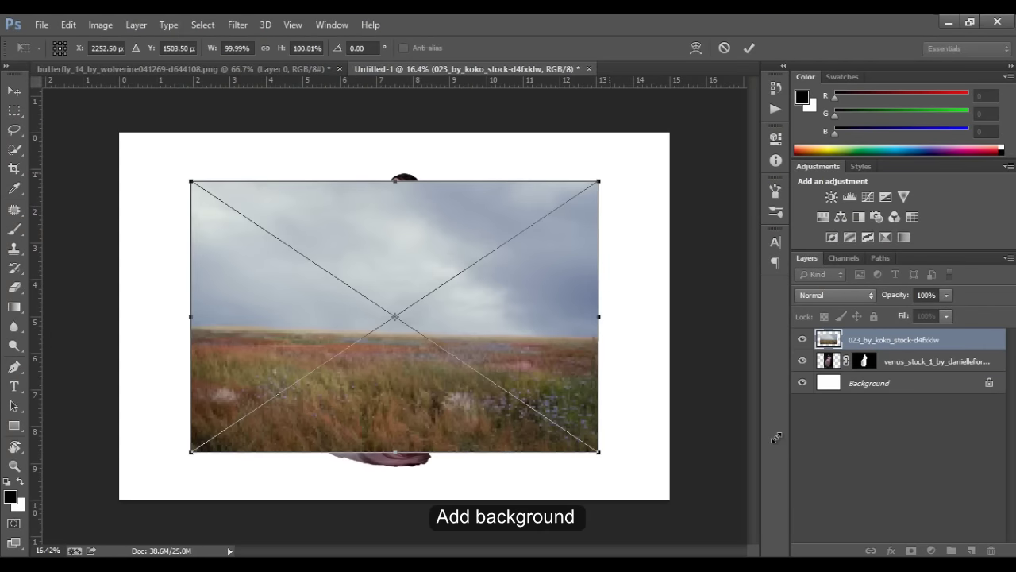
mouse_move(596, 181)
left_mouse_down()
mouse_move(638, 133)
mouse_move(670, 124)
left_mouse_up()
left_click_drag(190, 452, 119, 506)
left_click_drag(776, 436, 776, 437)
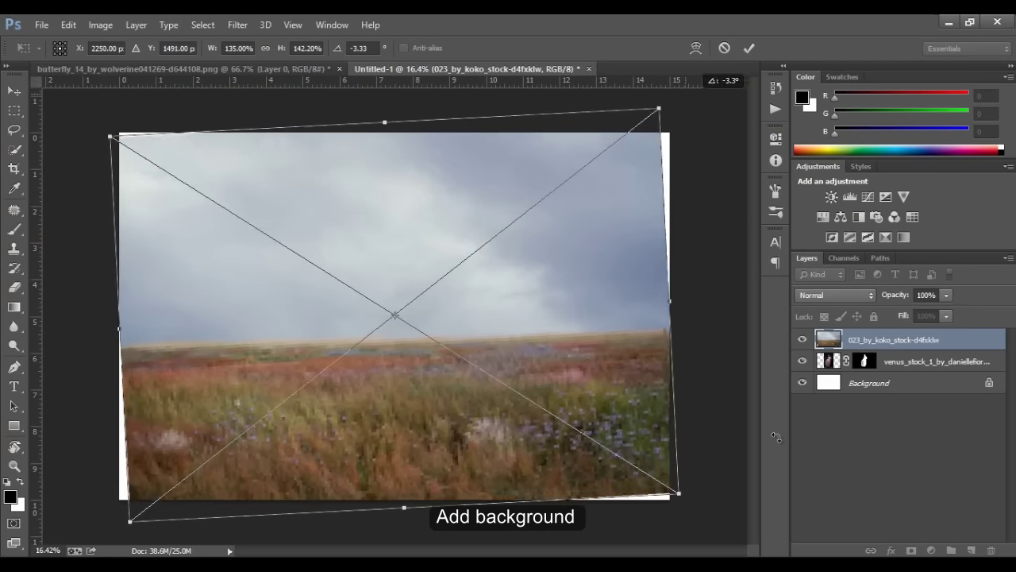
key("ctrl+z")
key("Return")
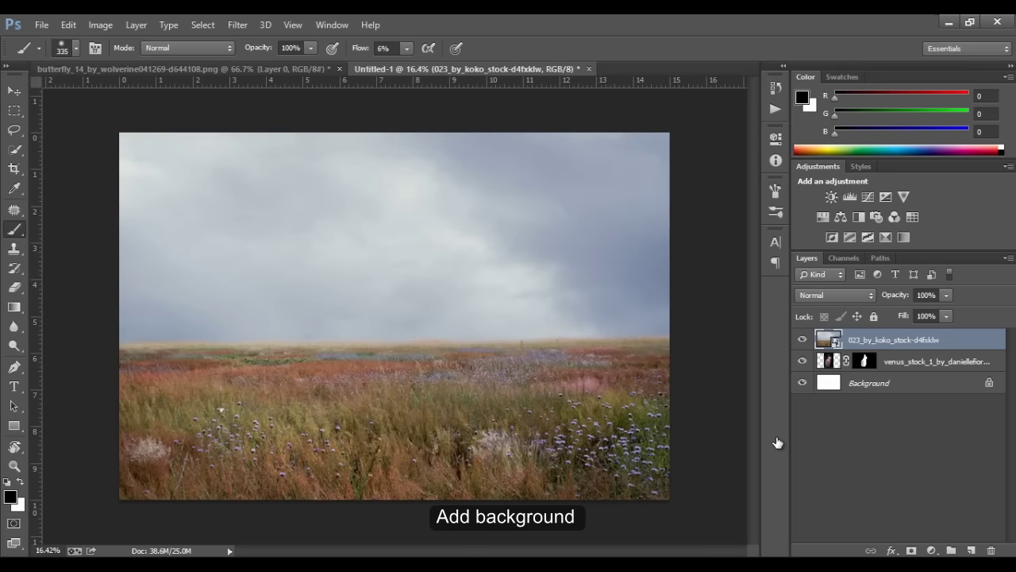
key("ctrl+bracketleft")
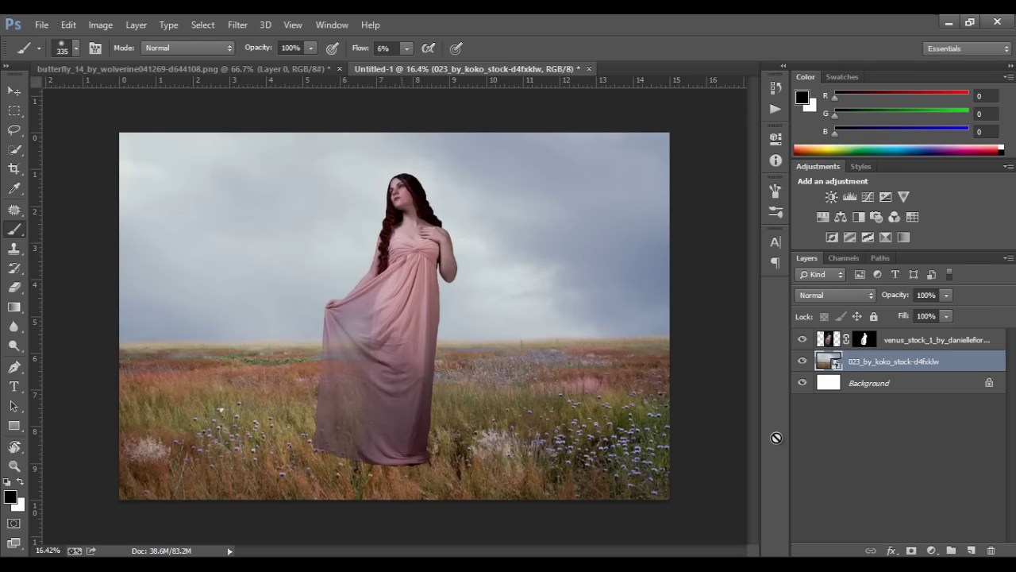
Scale the woman down slightly and position her just right of centre in the meadow.
key("v")
key("alt+bracketright")
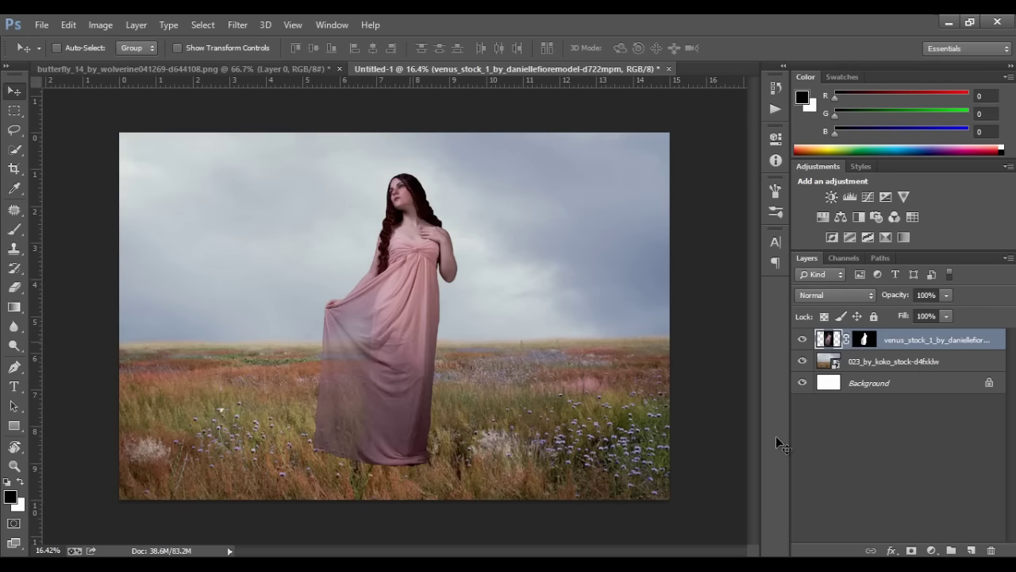
left_click_drag(429, 298, 556, 314)
key("ctrl+t")
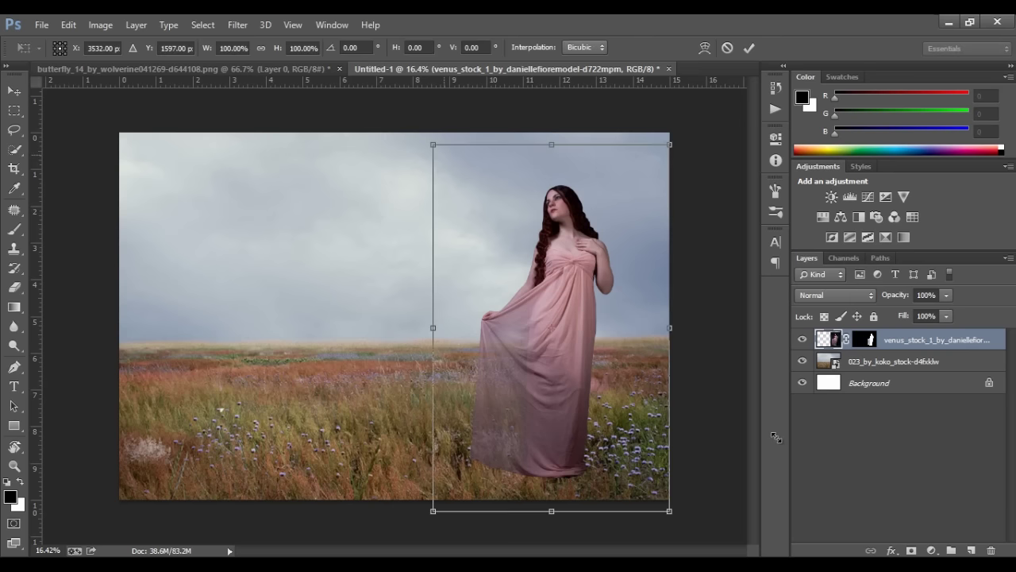
left_click_drag(431, 135, 447, 164)
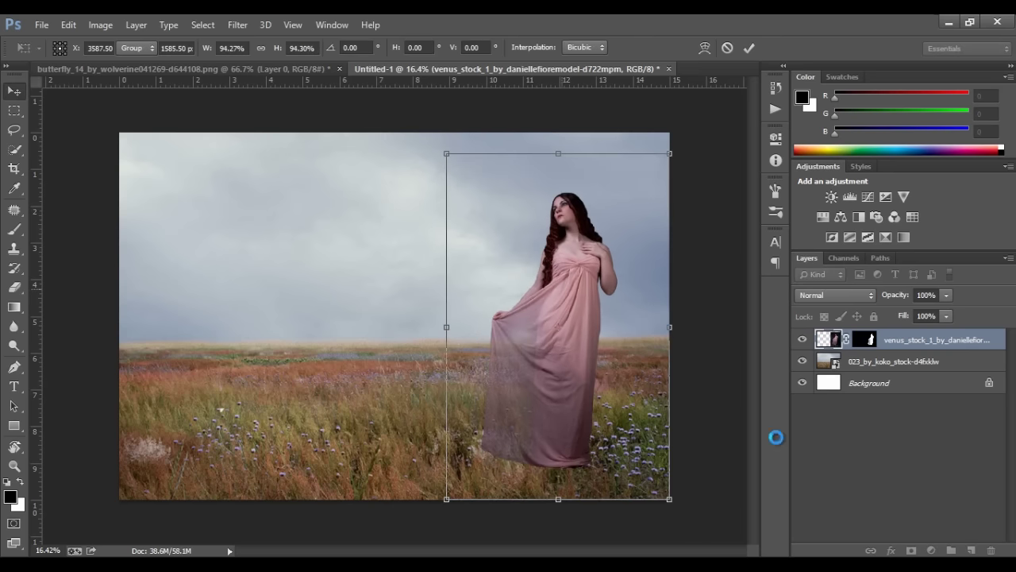
key("Return")
key("shift+Left")
key("shift+Left")
key("shift+Left")
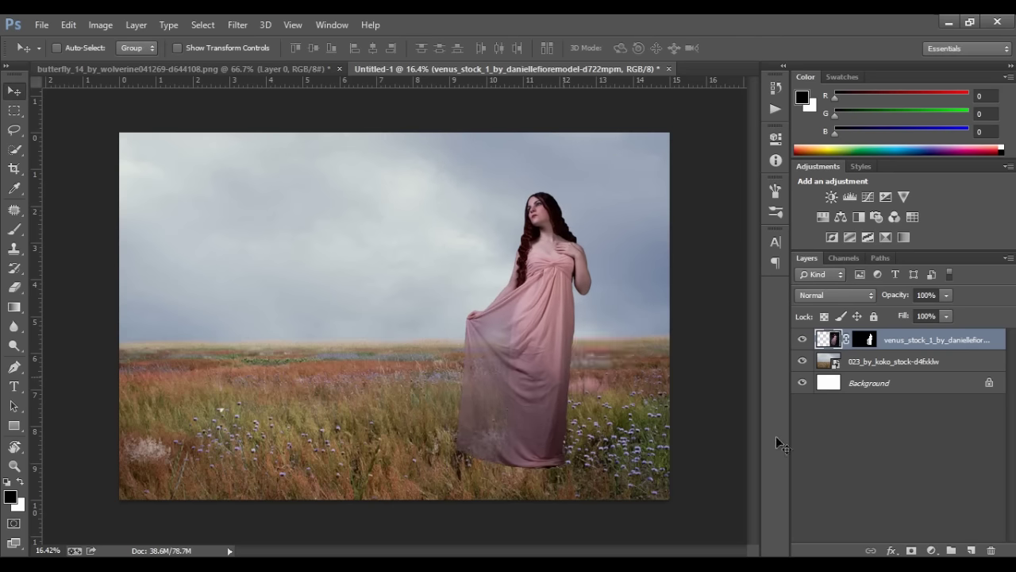
Duplicate the woman's layer to work on a copy.
key("l")
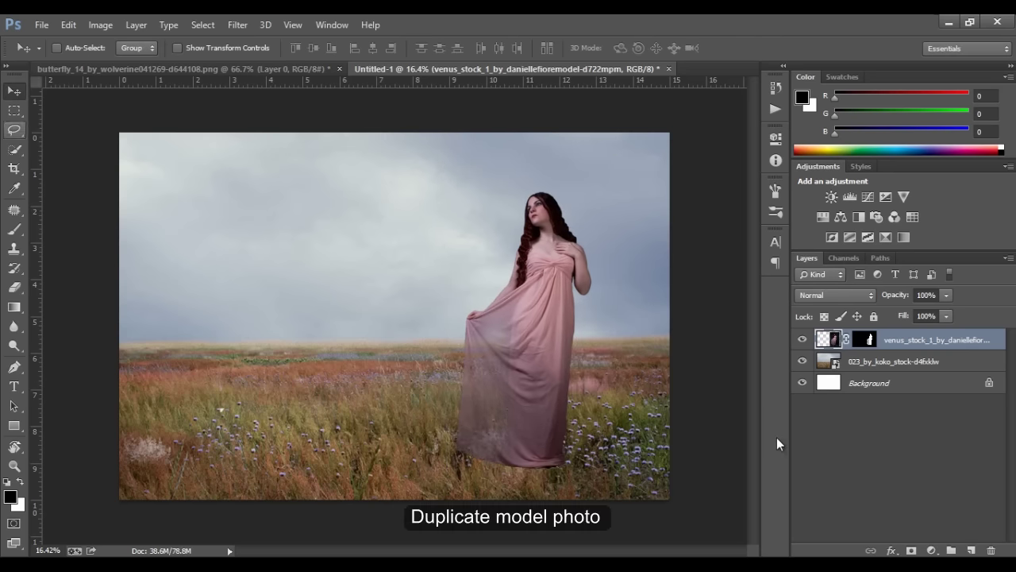
right_click(777, 441)
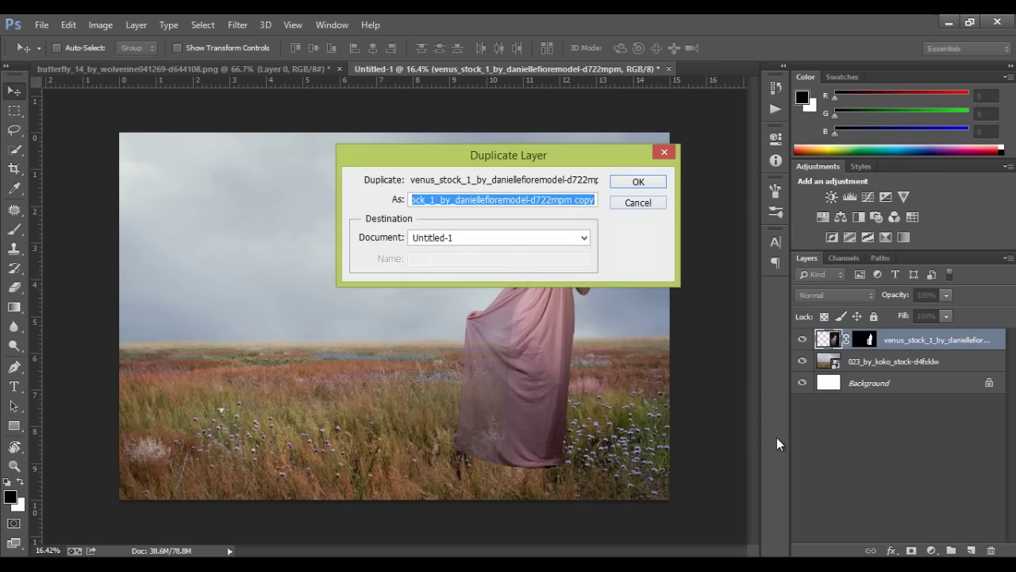
left_click(776, 440)
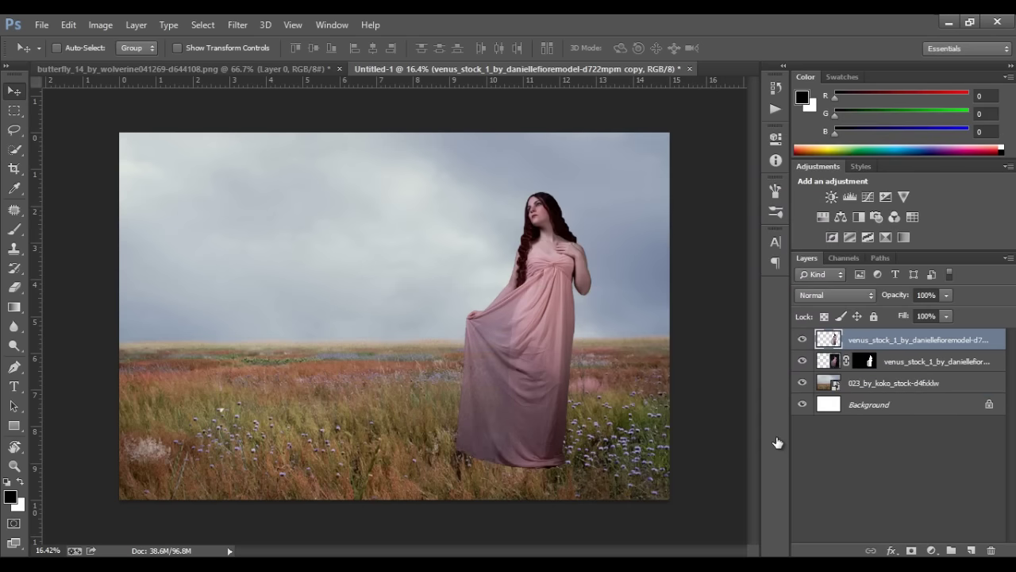
scroll(776, 438, "up", 2)
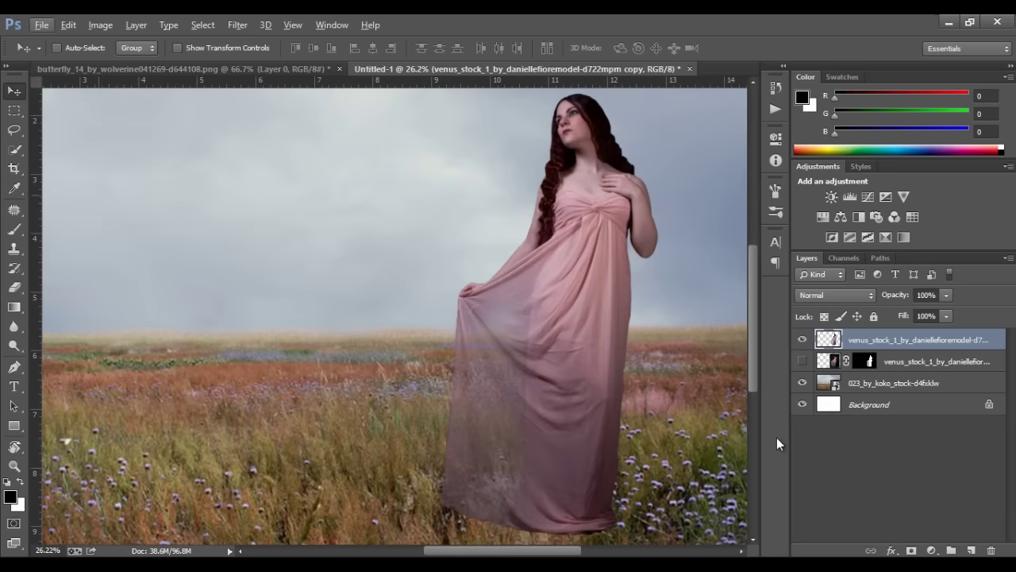
Lasso the skirt and warp it so the sheer fabric sweeps into a wide train to the left.
key("l")
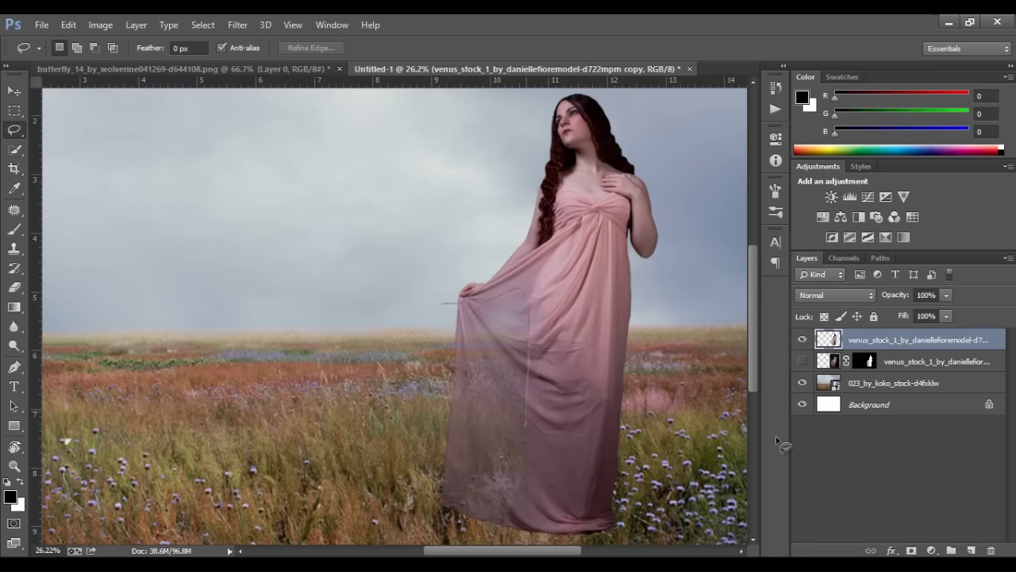
key("ctrl+t")
right_click(494, 140)
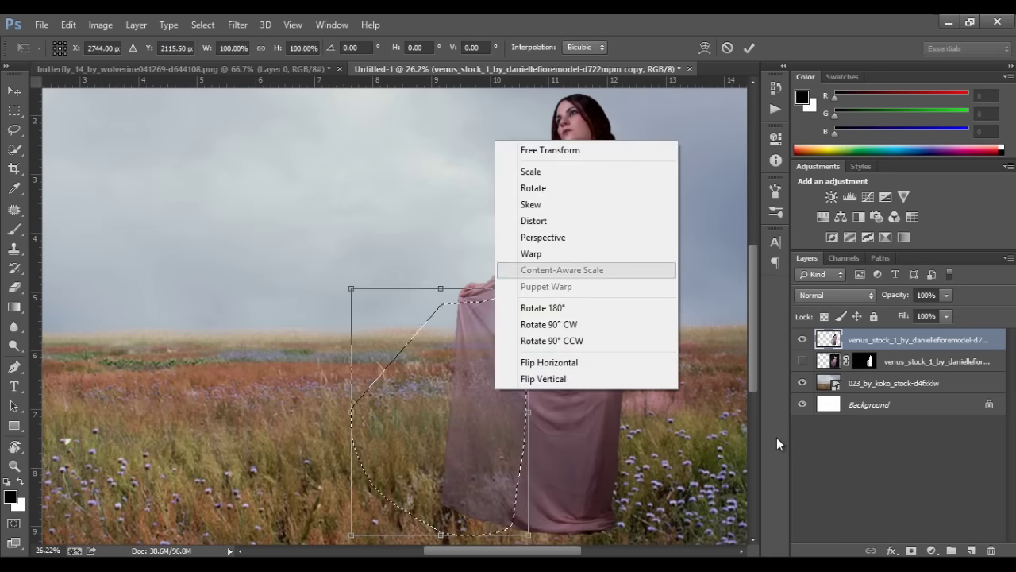
left_click(524, 253)
scroll(776, 435, "down", 2)
left_click_drag(429, 476, 238, 461)
left_click_drag(399, 429, 48, 304)
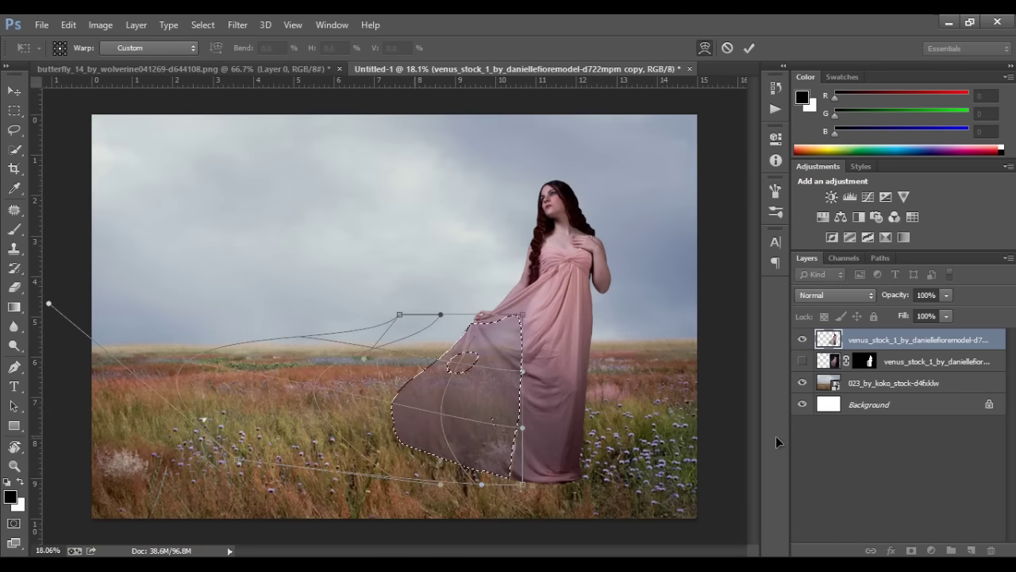
left_click_drag(441, 483, 360, 502)
left_click_drag(444, 420, 429, 429)
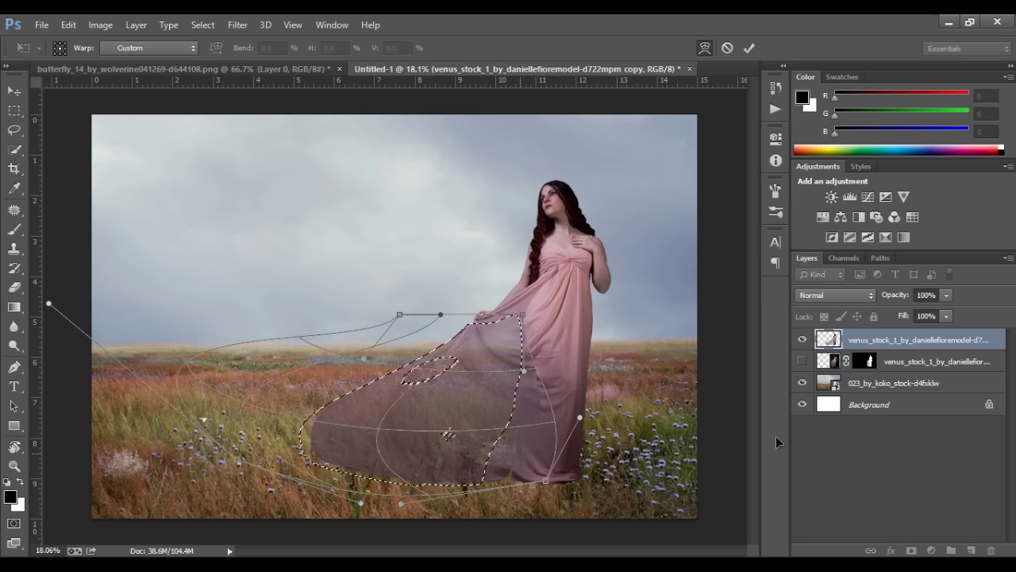
left_click_drag(522, 428, 582, 417)
left_click_drag(472, 427, 479, 429)
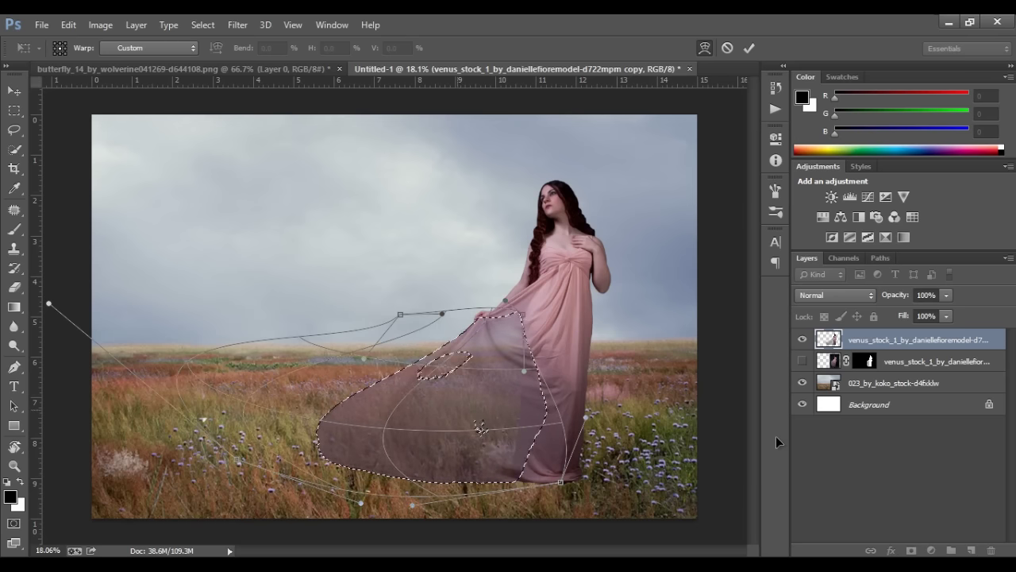
key("Return")
key("ctrl+d")
Add a layer mask to the warped dress copy, paint away unwanted parts, then reselect the original woman layer.
key("ctrl+plus")
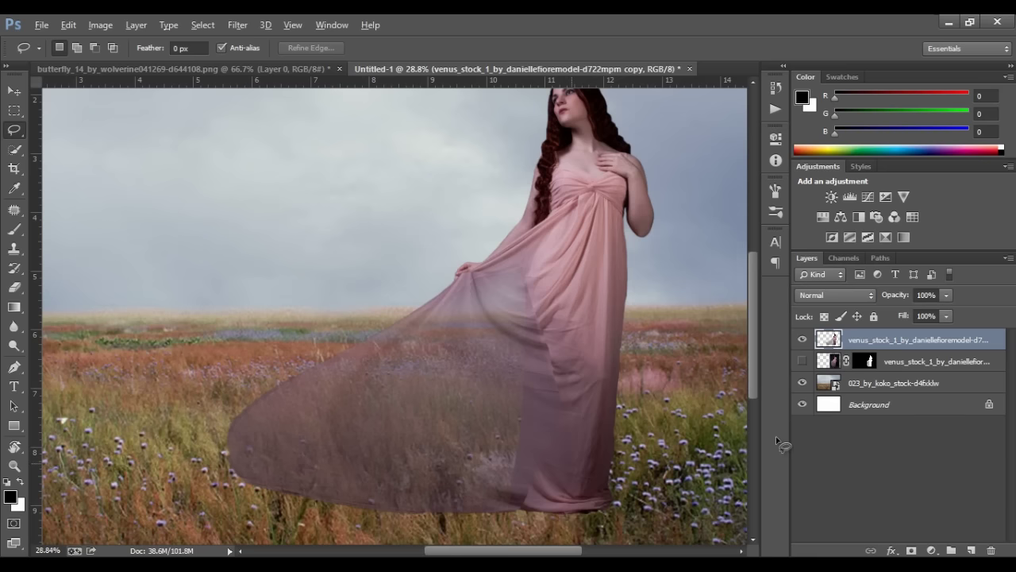
key("ctrl+plus")
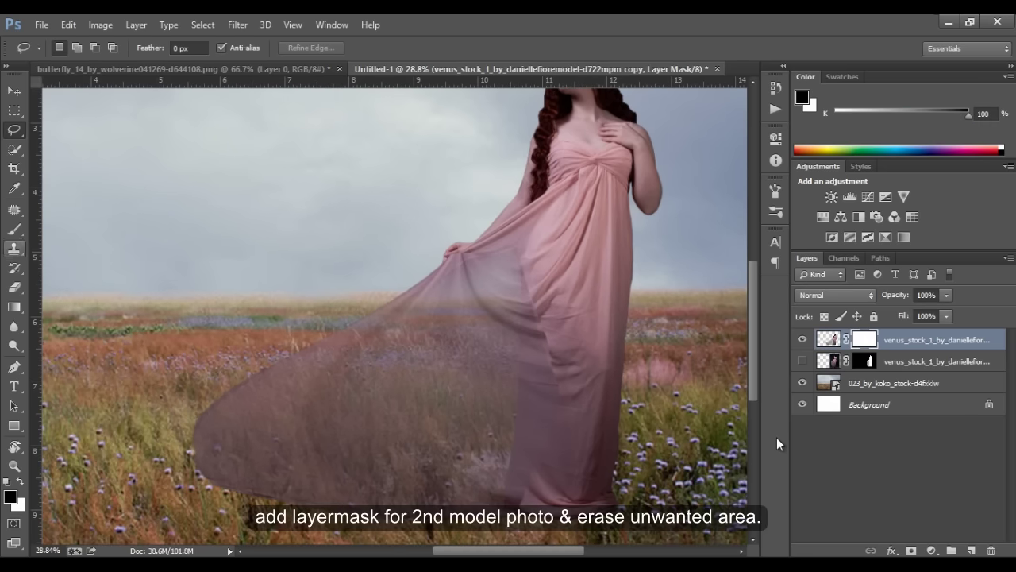
key("b")
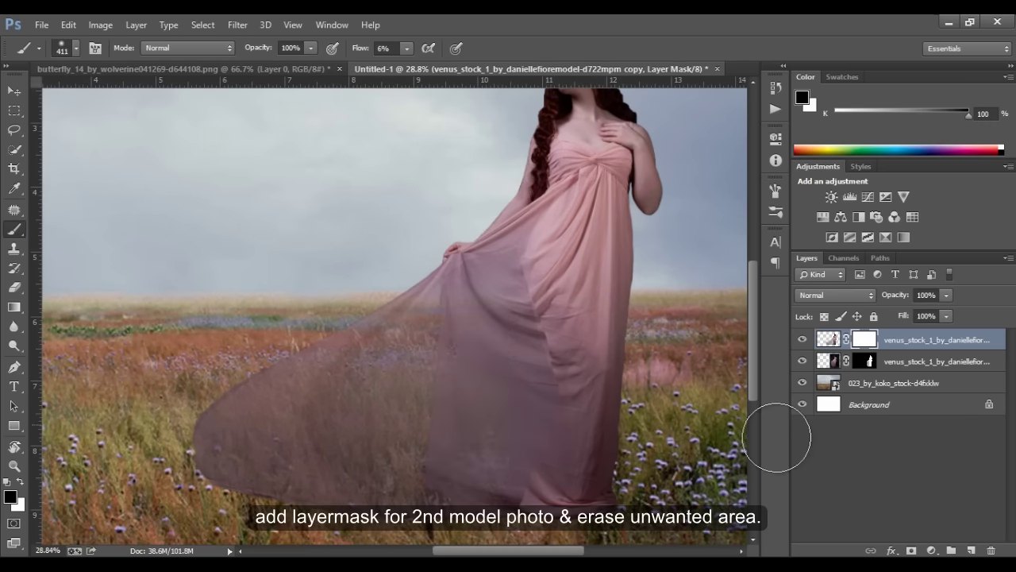
scroll(776, 436, "up", 1, "alt")
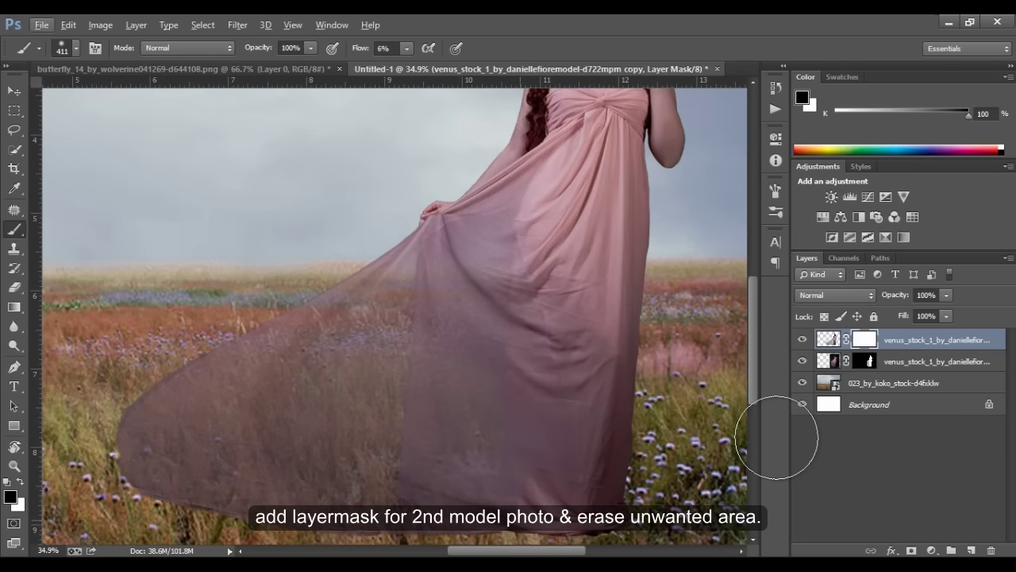
scroll(776, 436, "down", 3)
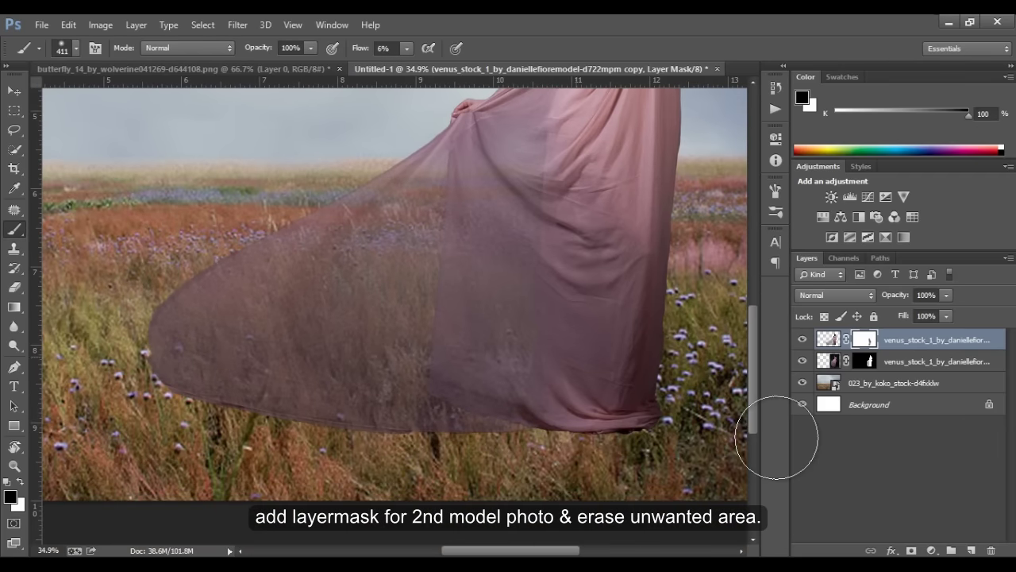
scroll(776, 437, "up", 2)
scroll(776, 437, "up", 1)
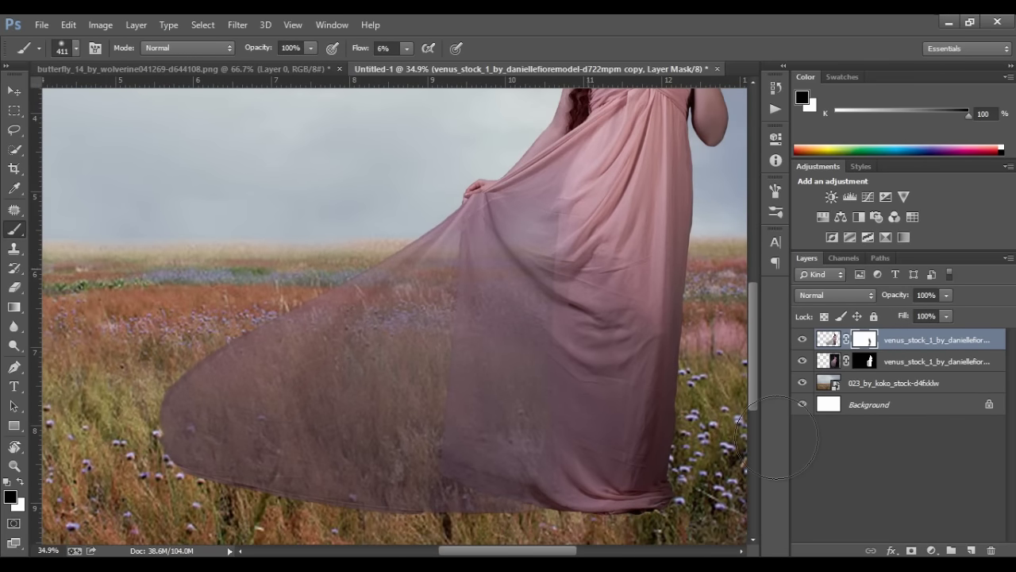
key("alt+bracketleft")
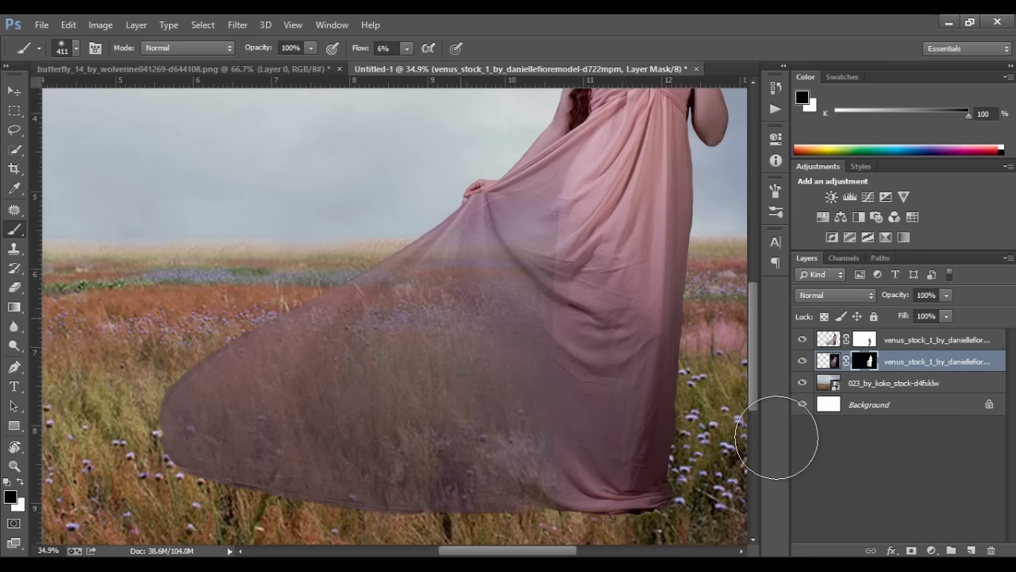
scroll(776, 436, "down", 4)
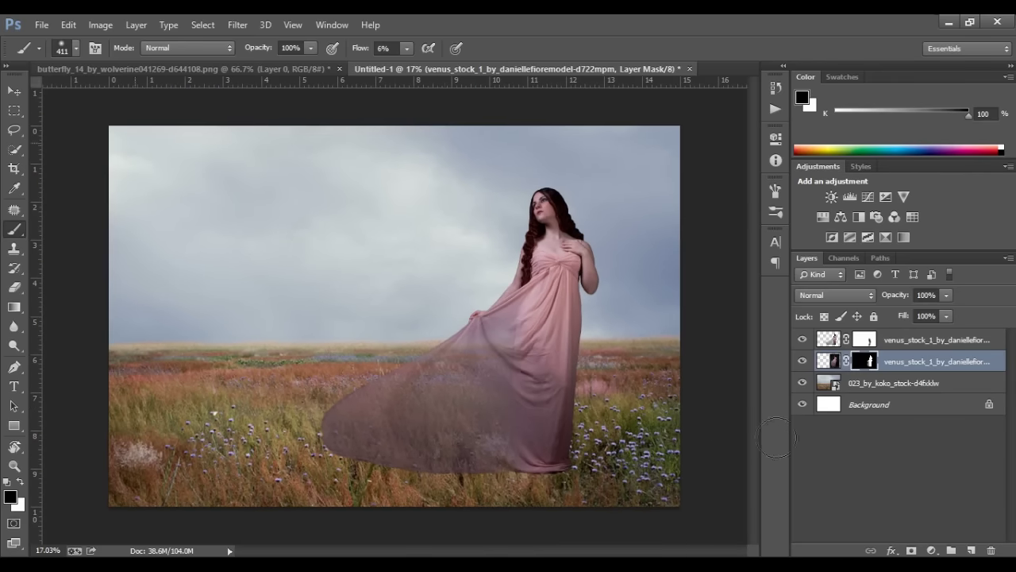
Merge copies of both woman layers into one layer and give it a layer mask.
key("v")
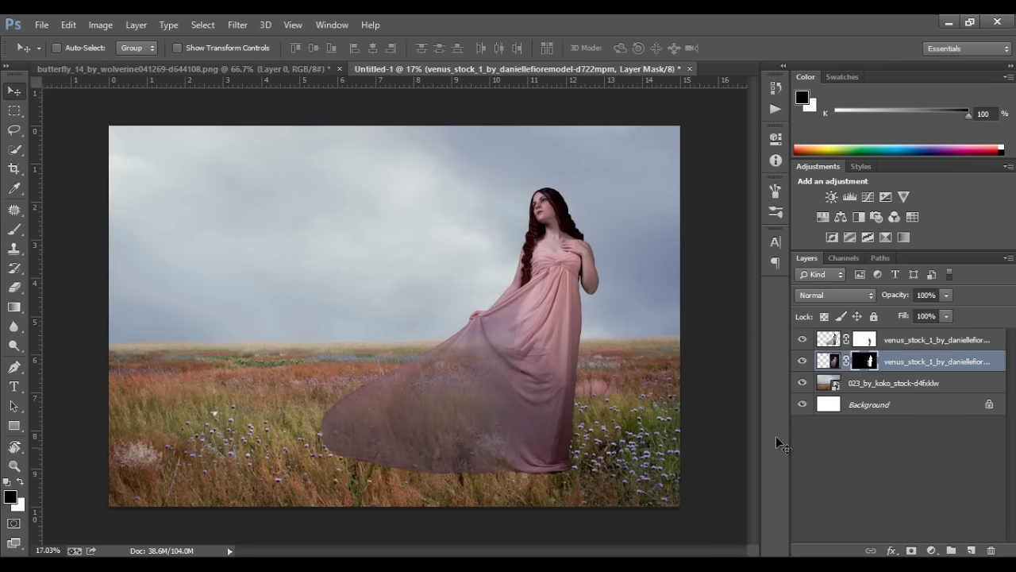
key("alt+shift+bracketright")
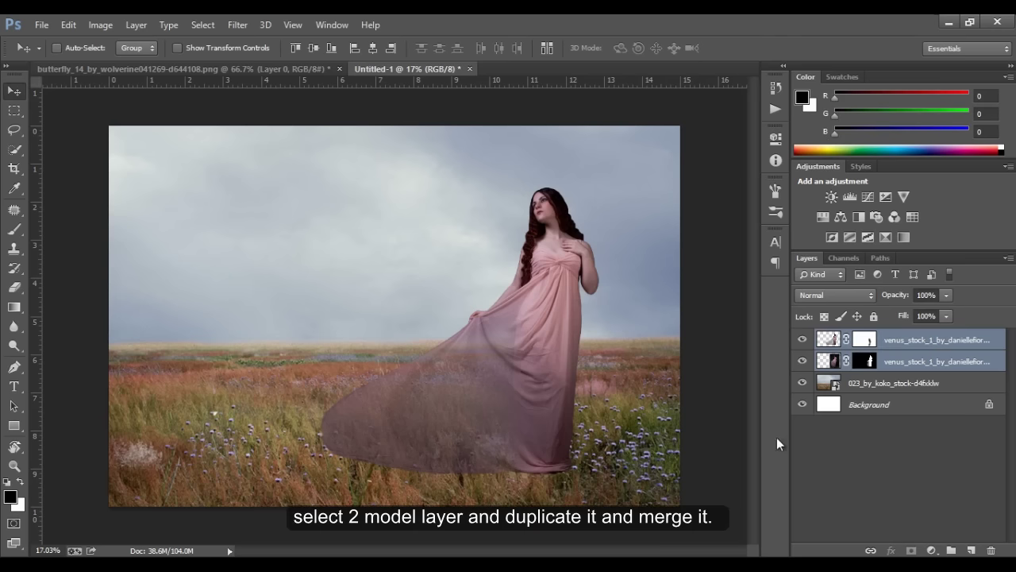
key("ctrl+j")
key("ctrl+e")
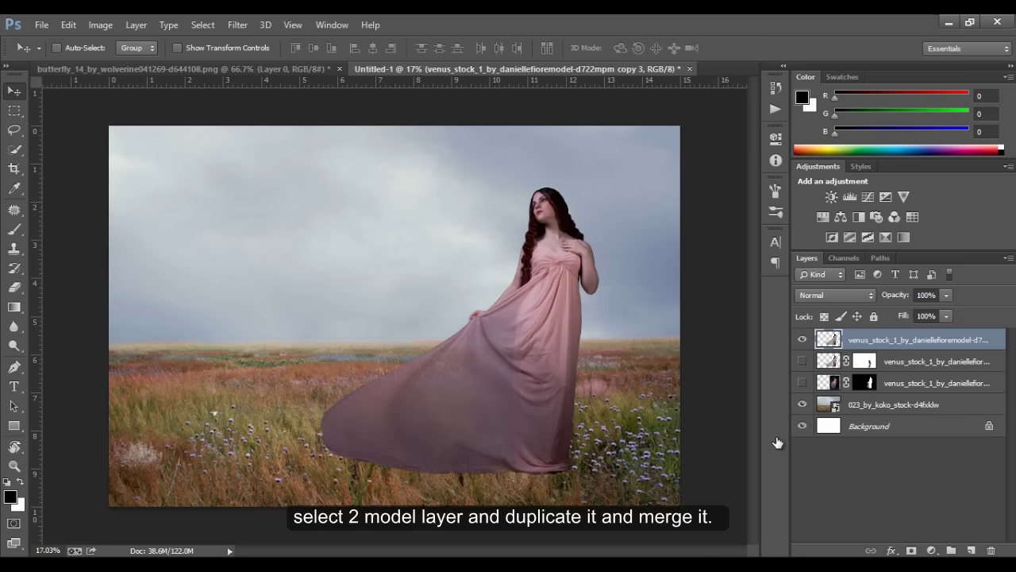
left_click(911, 550)
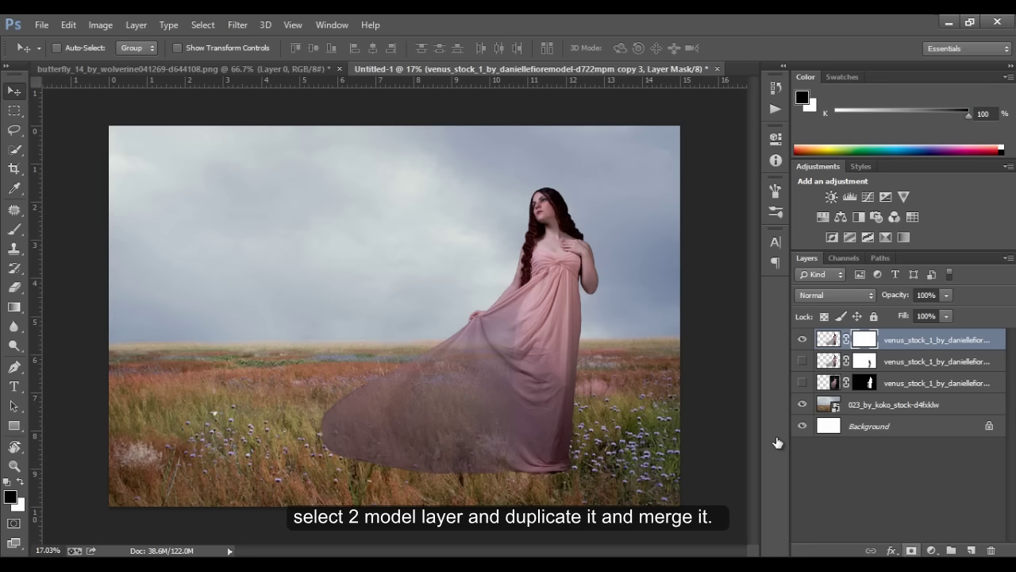
key("b")
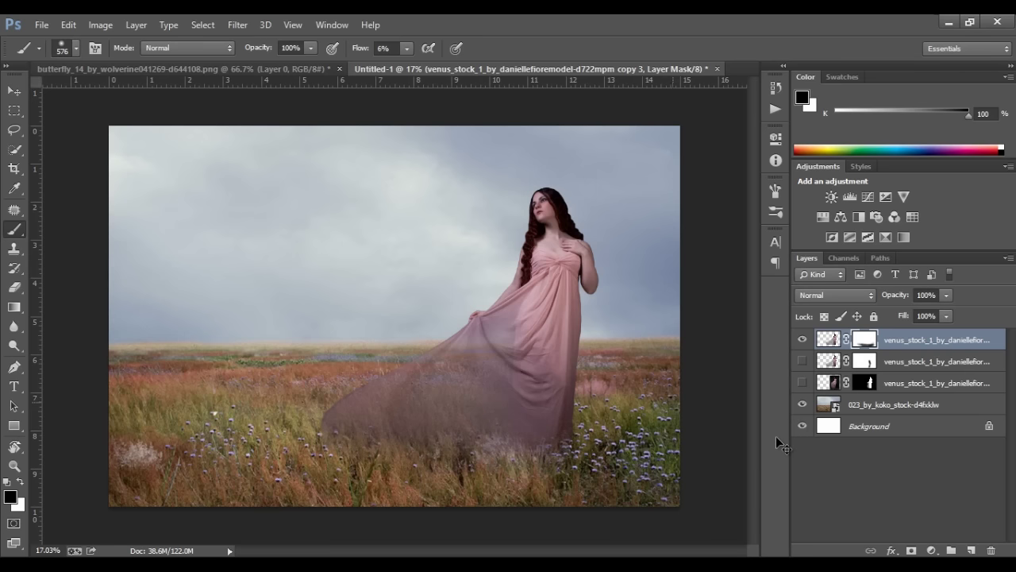
Shrink the merged woman slightly and shift her down and right.
key("ctrl+t")
left_click_drag(341, 199, 353, 222)
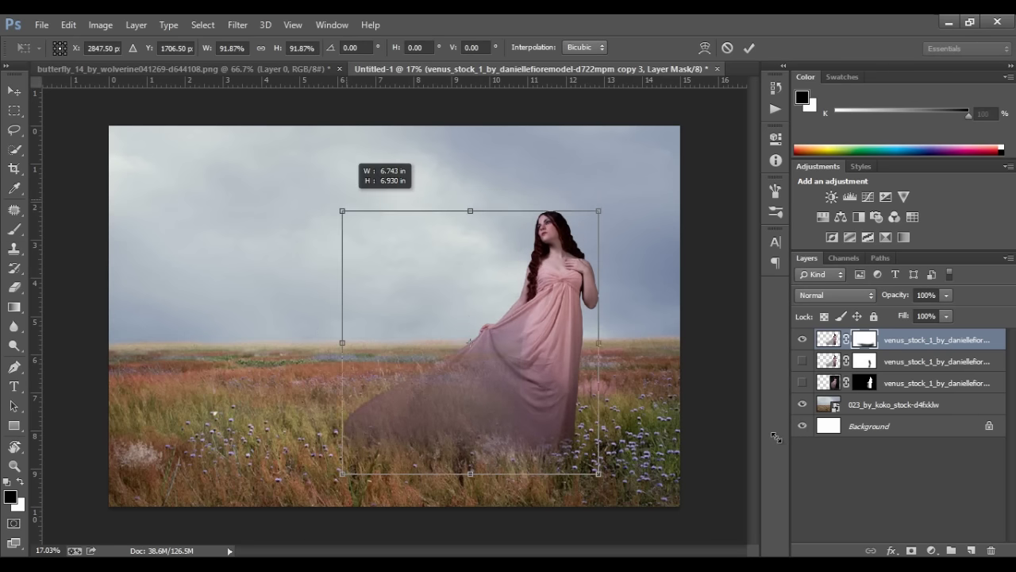
key("Return")
Lasso the top-left butterfly on the butterfly sheet and drop it into the composite's sky.
key("ctrl+Tab")
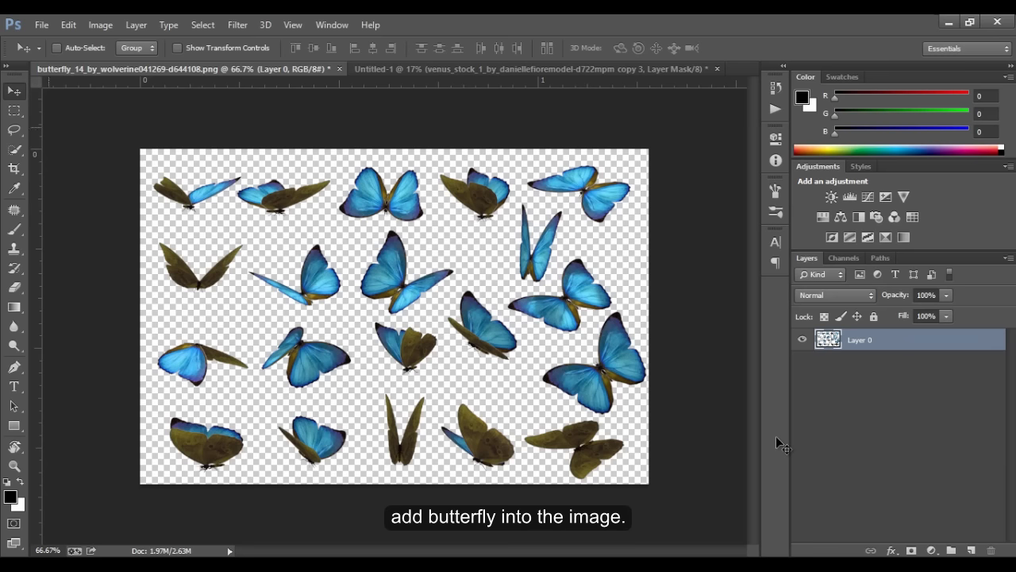
key("l")
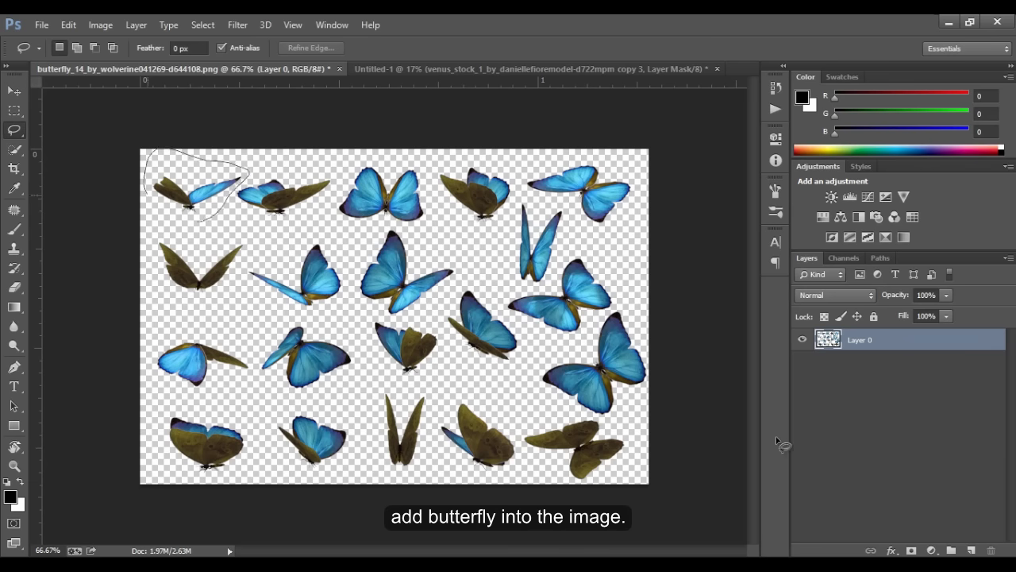
left_click_drag(146, 190, 151, 152)
key("v")
left_click_drag(197, 193, 288, 127)
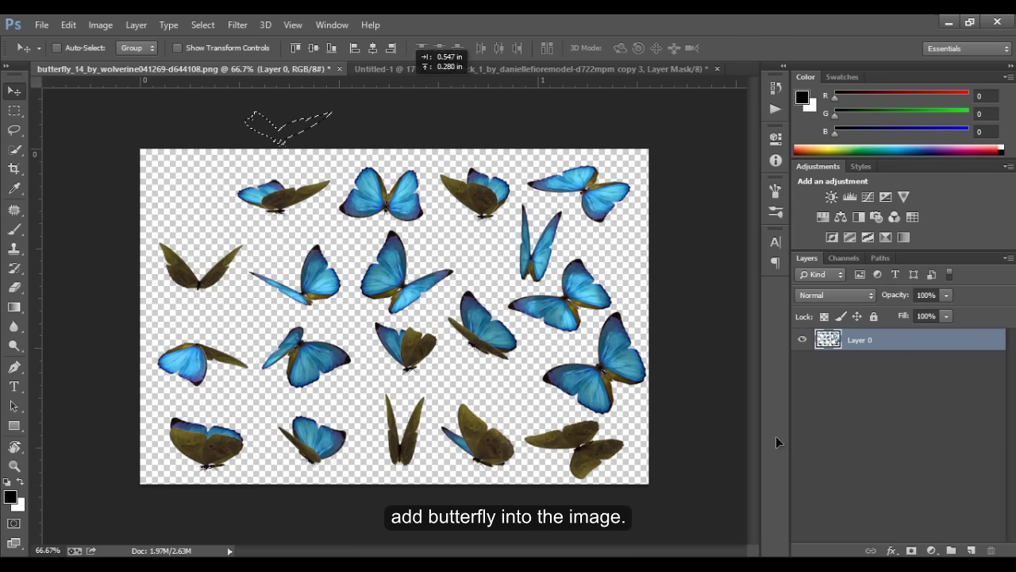
left_click_drag(413, 55, 318, 237)
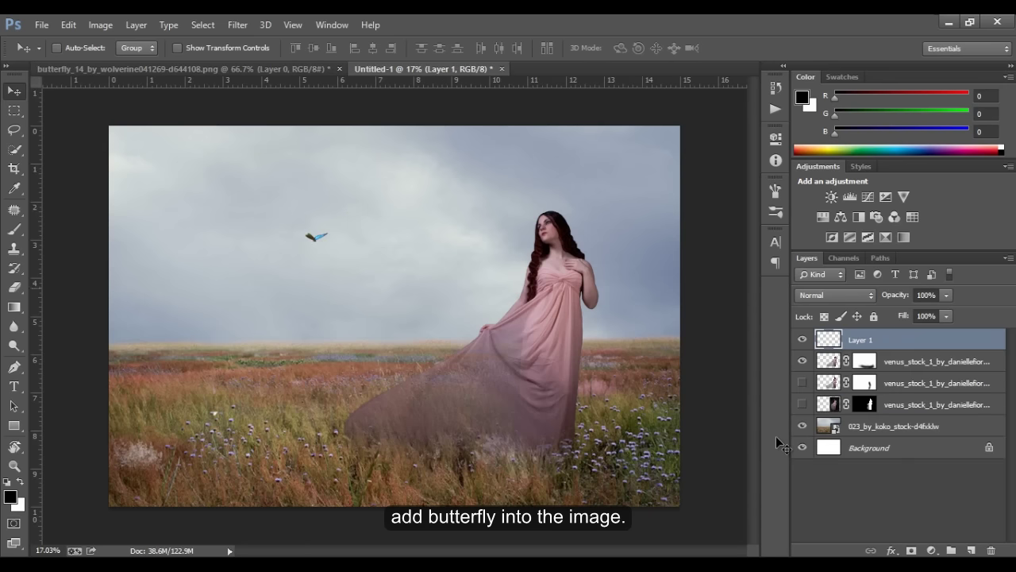
key("ctrl+Tab")
key("ctrl+z")
key("l")
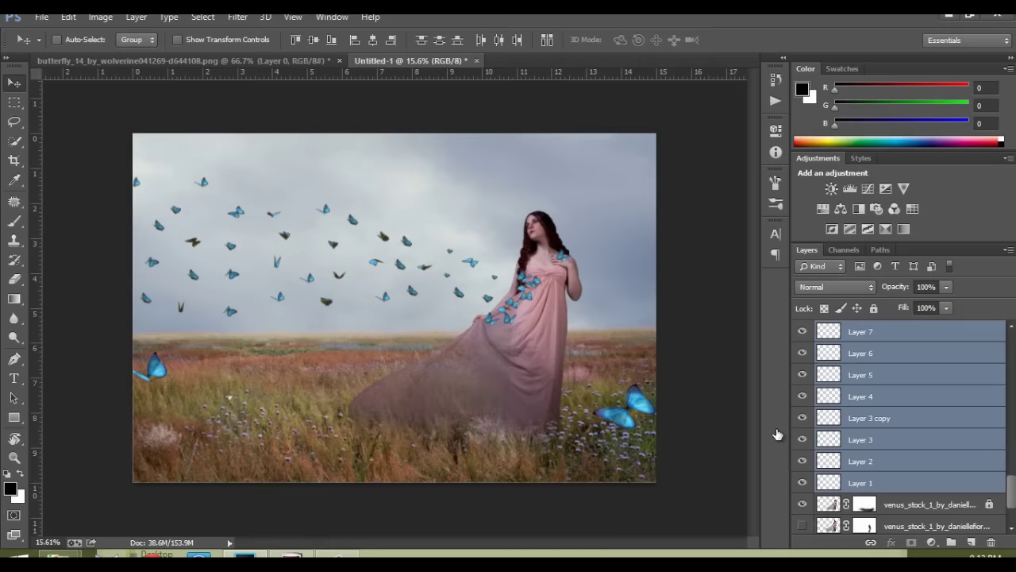
Group the butterflies, duplicate the group, shift it down-right and set it to 28% opacity.
key("ctrl+g")
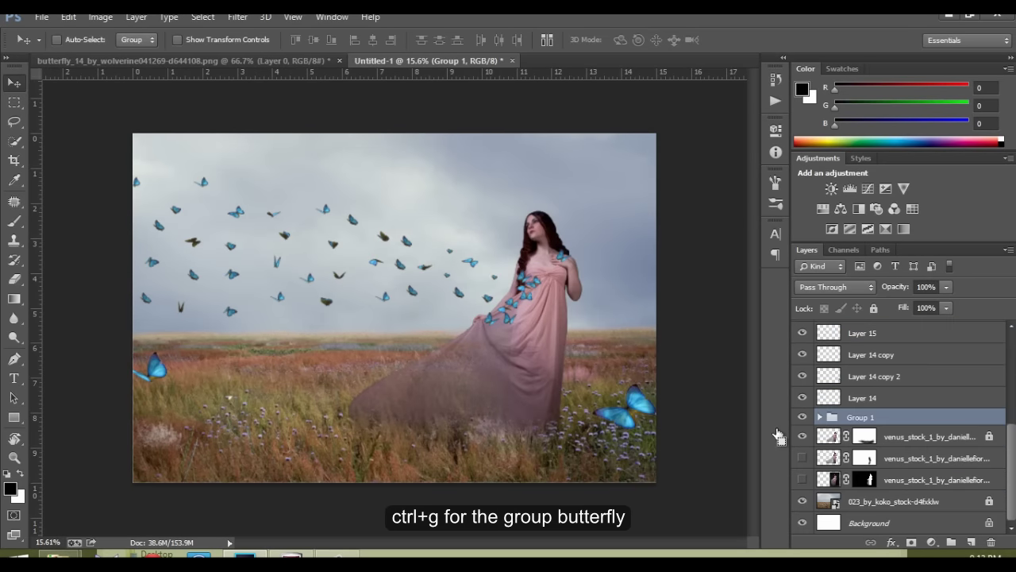
key("ctrl+j")
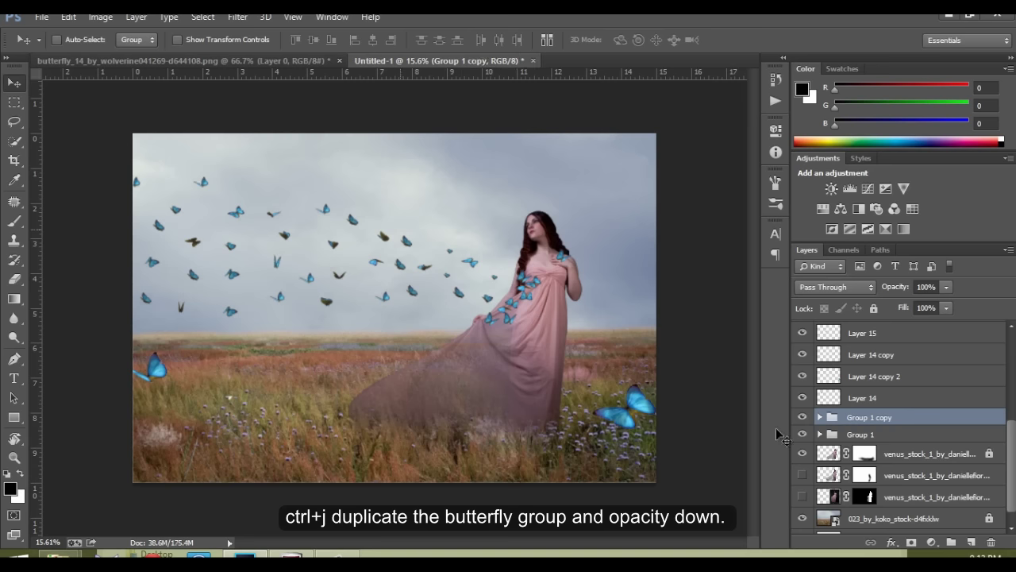
left_click_drag(397, 192, 429, 218)
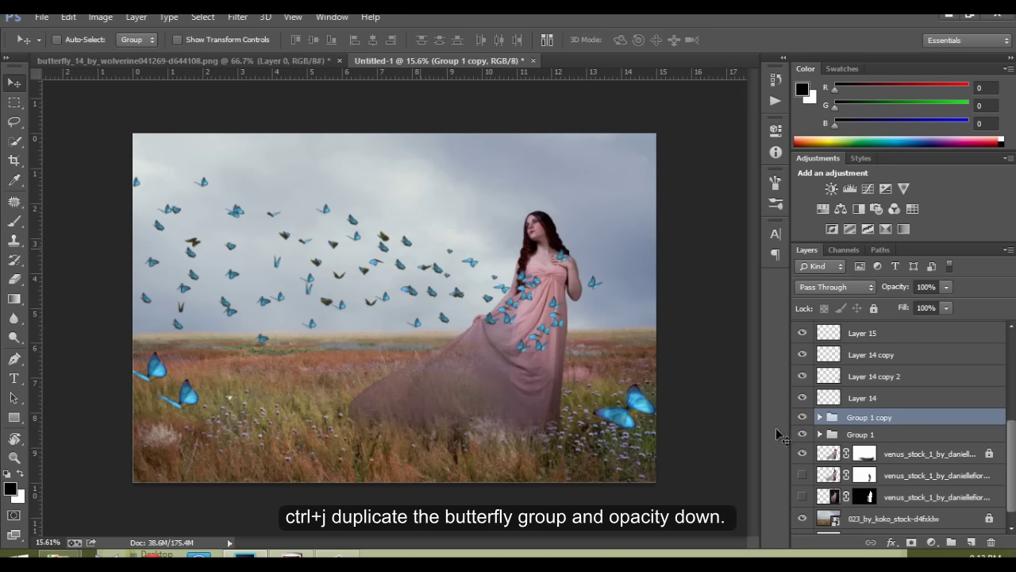
key("5")
key("8")
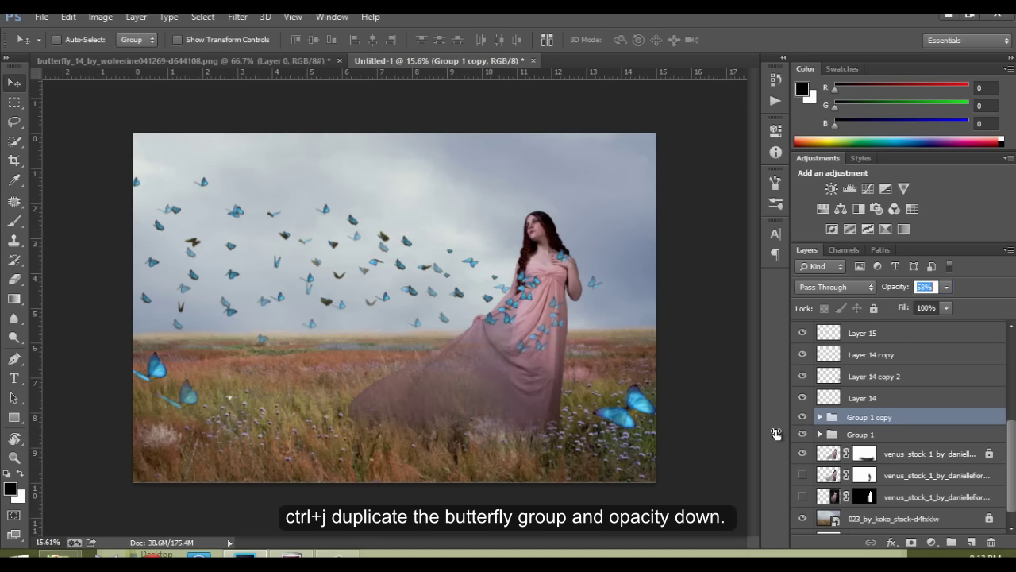
key("3")
key("2")
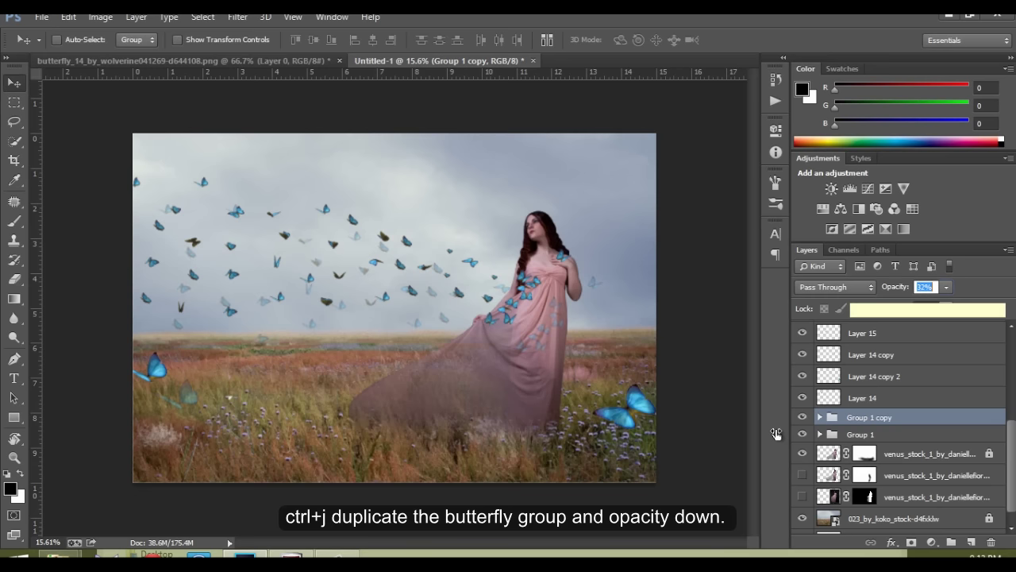
type("28")
key("Return")
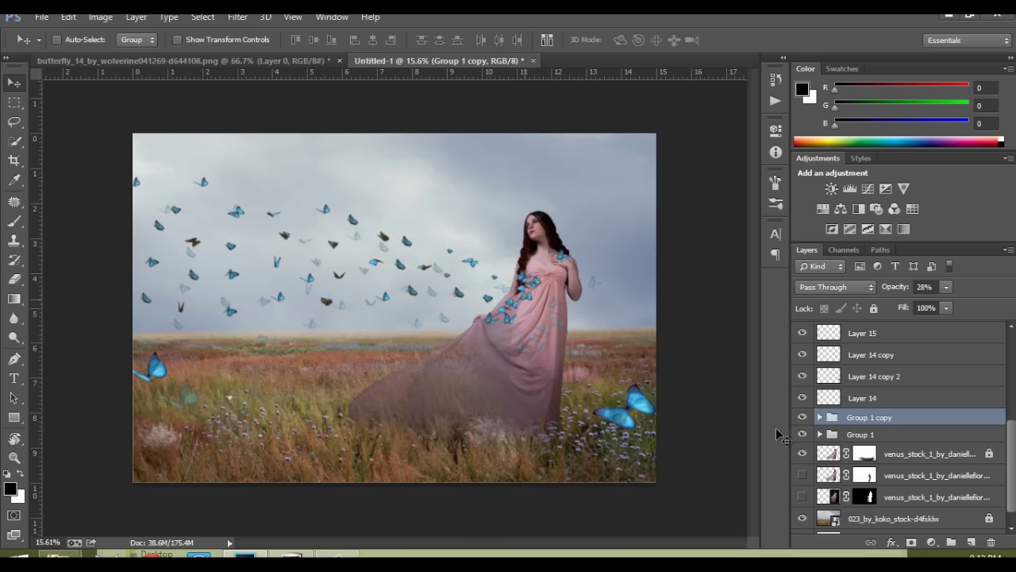
Mask the faint duplicate butterfly group and scale it down slightly.
key("l")
left_click(911, 542)
key("b")
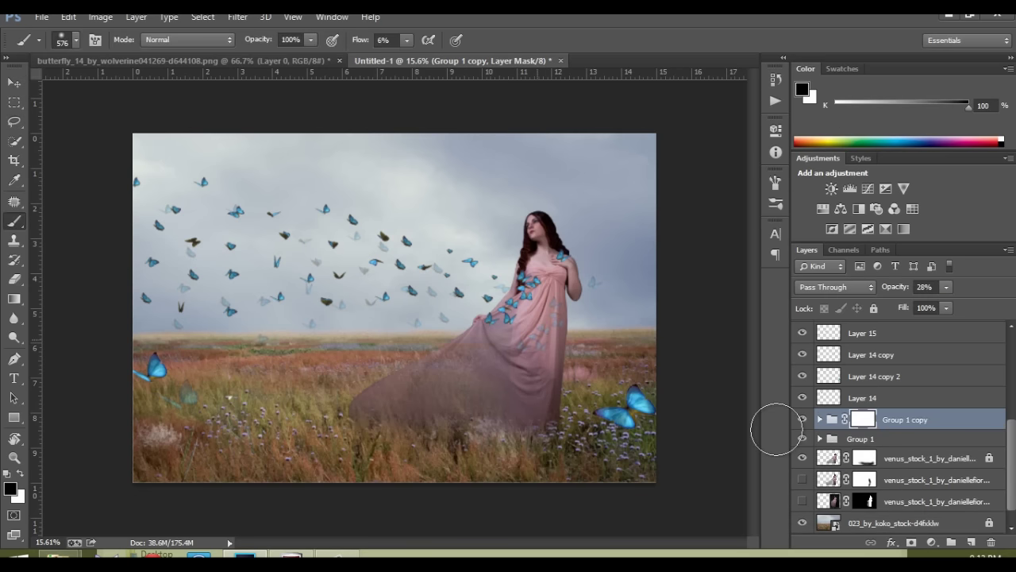
key("ctrl+t")
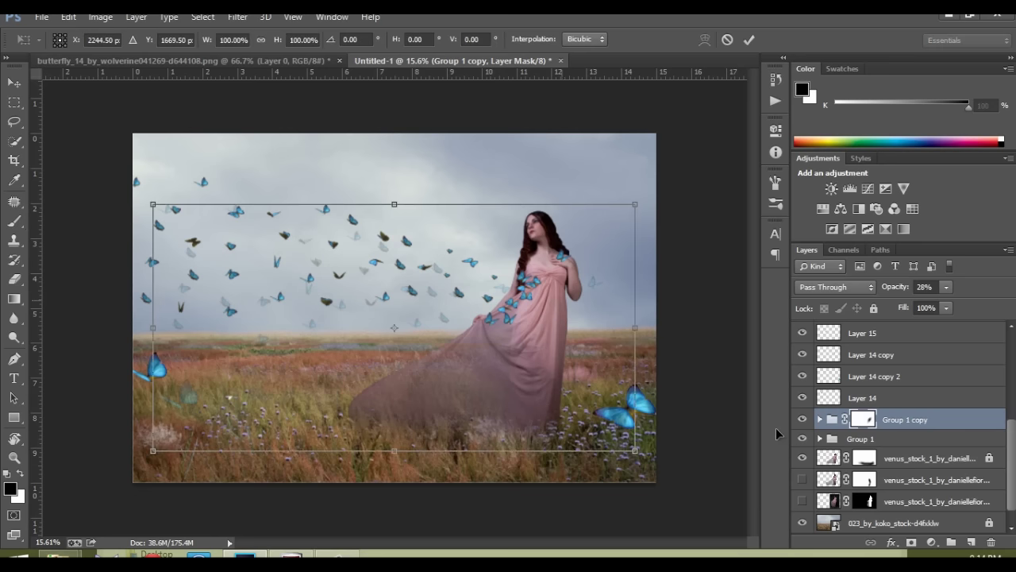
left_click_drag(636, 204, 544, 254)
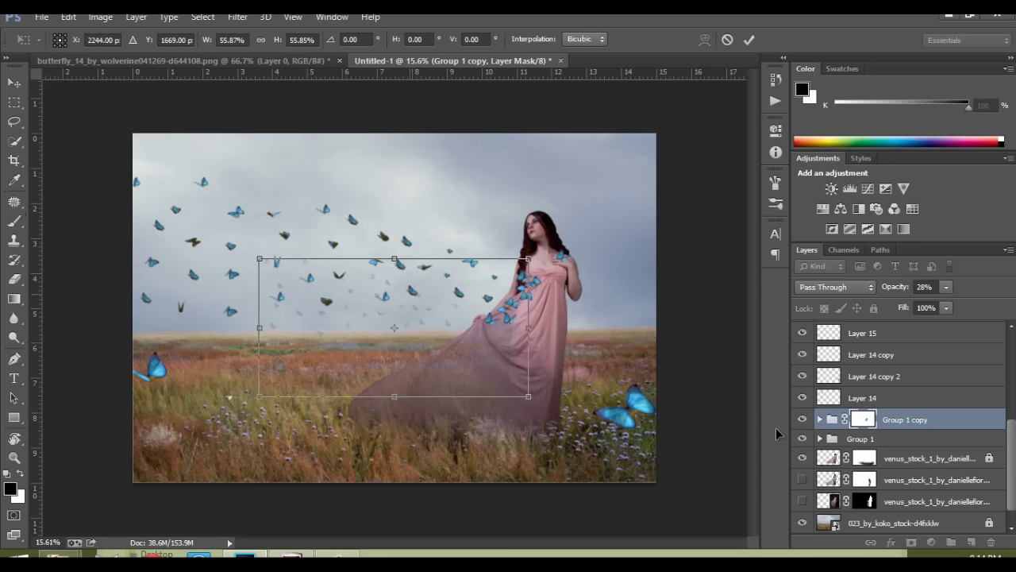
key("Return")
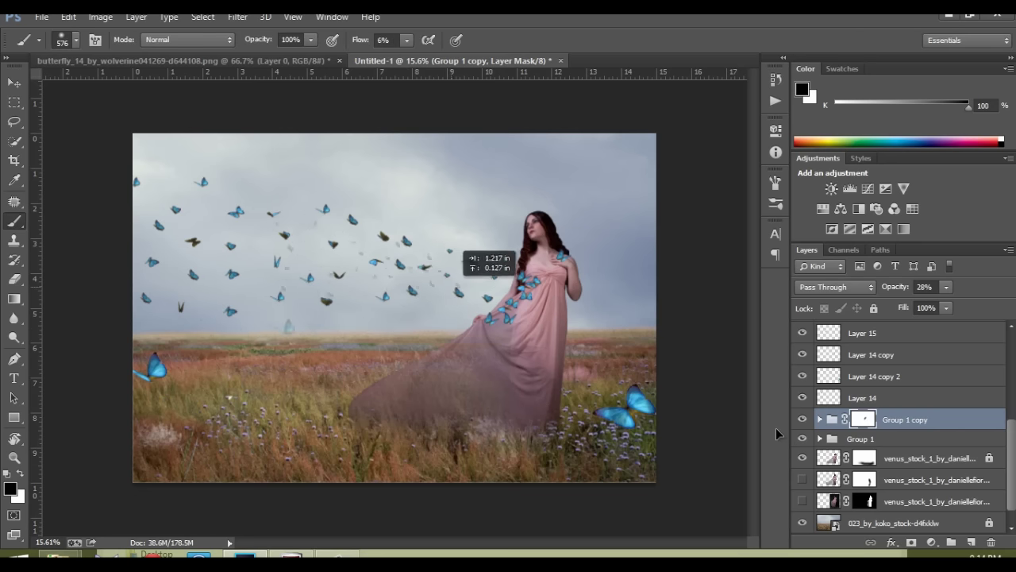
key("ctrl+t")
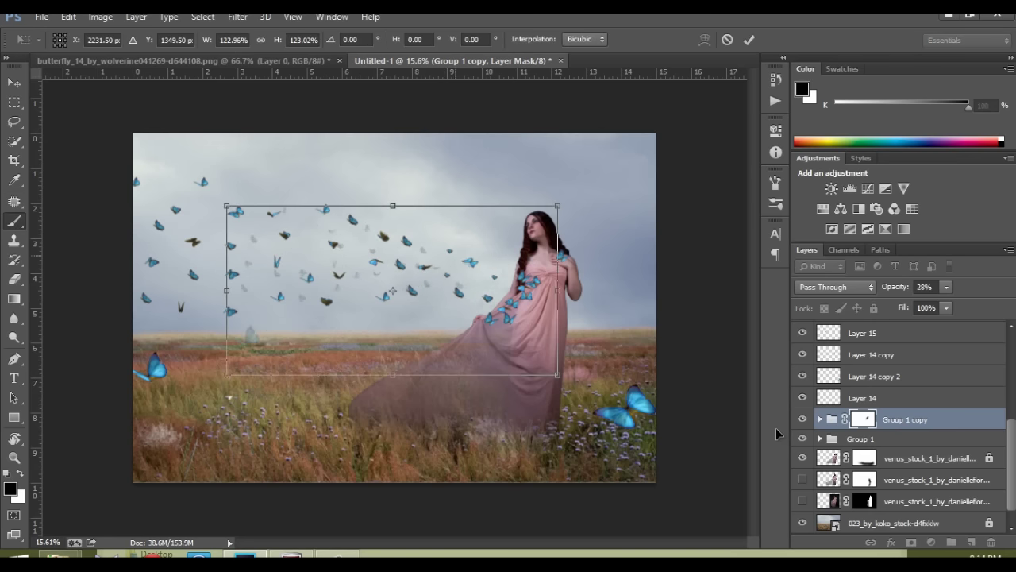
key("Return")
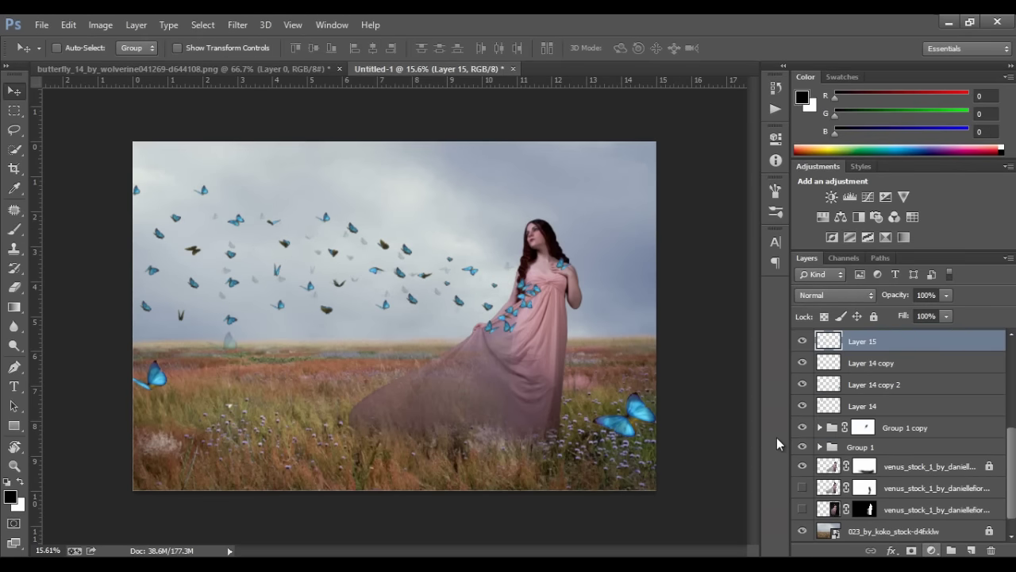
Add a Black & White adjustment layer in Multiply mode and move it to the top of the stack.
left_click(932, 550)
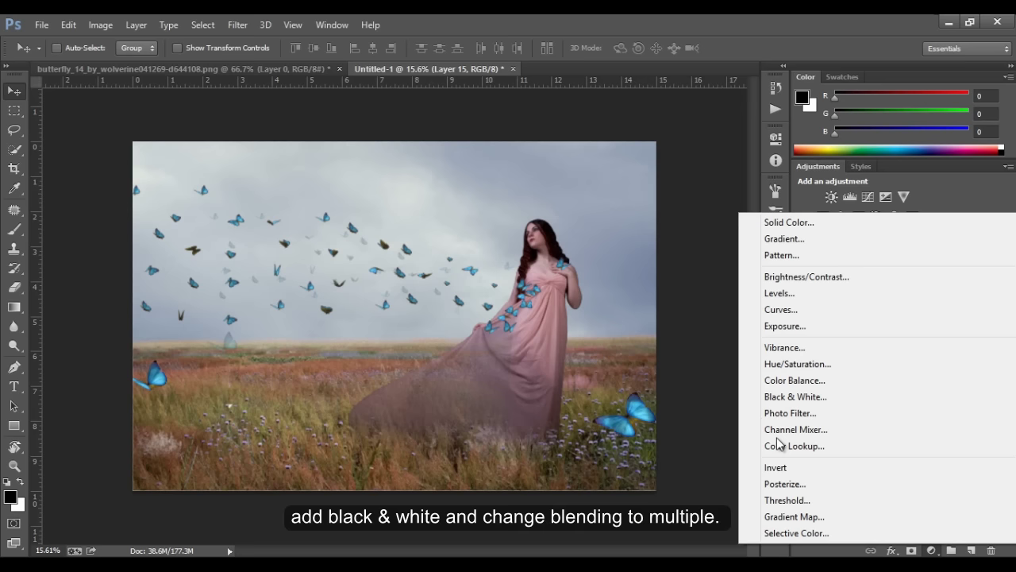
left_click(782, 396)
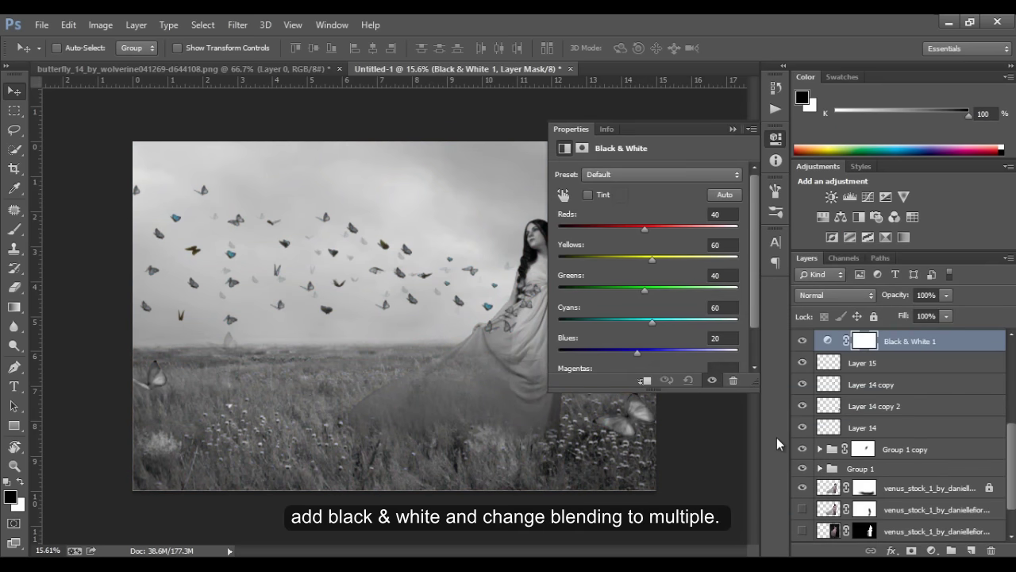
left_click(834, 295)
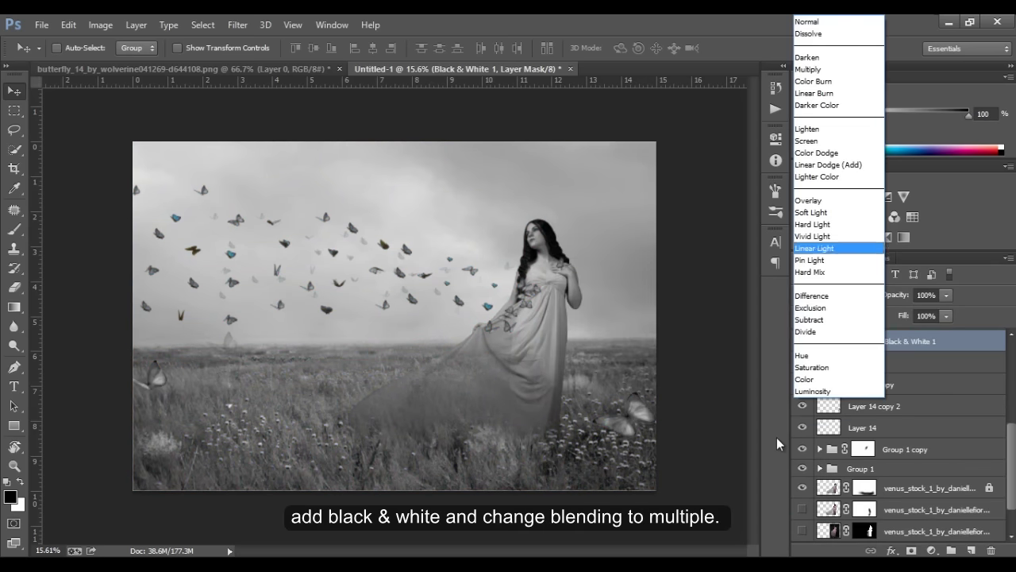
key("Return")
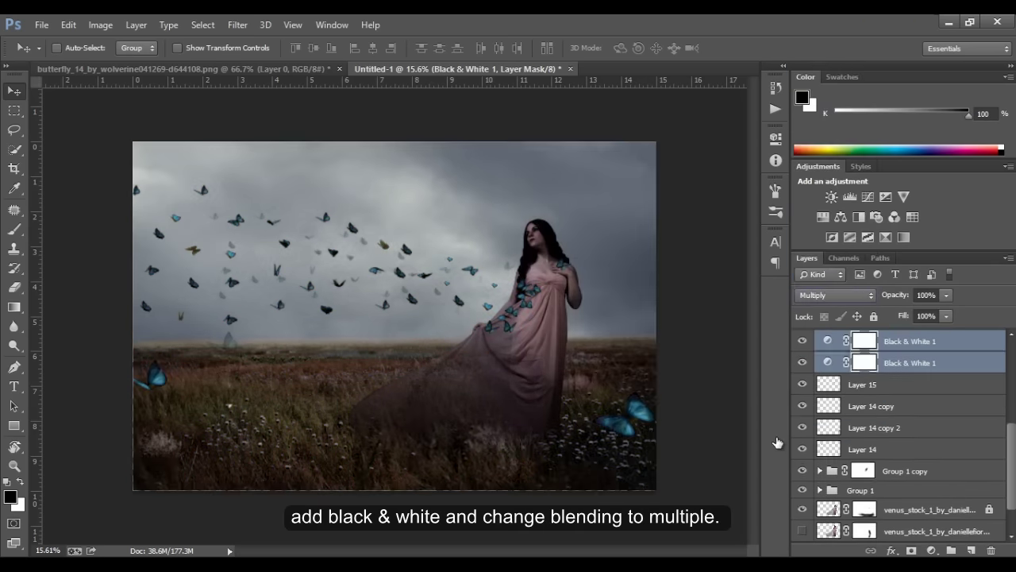
key("ctrl+shift+bracketright")
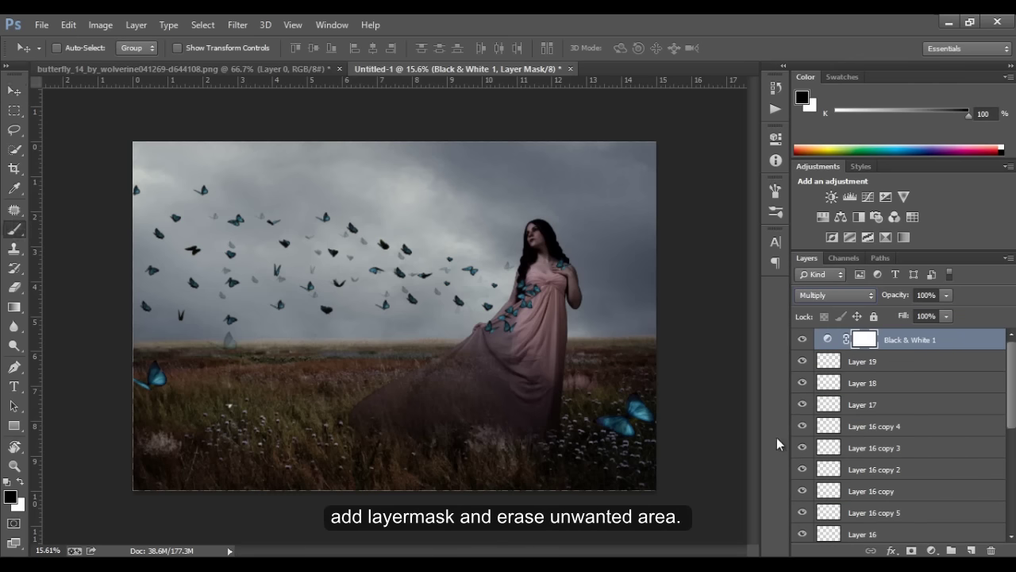
Paint black on the Black & White mask with a large brush to restore the woman's face and body.
key("b")
key("shift+1")
key("bracketright")
key("bracketright")
key("bracketright")
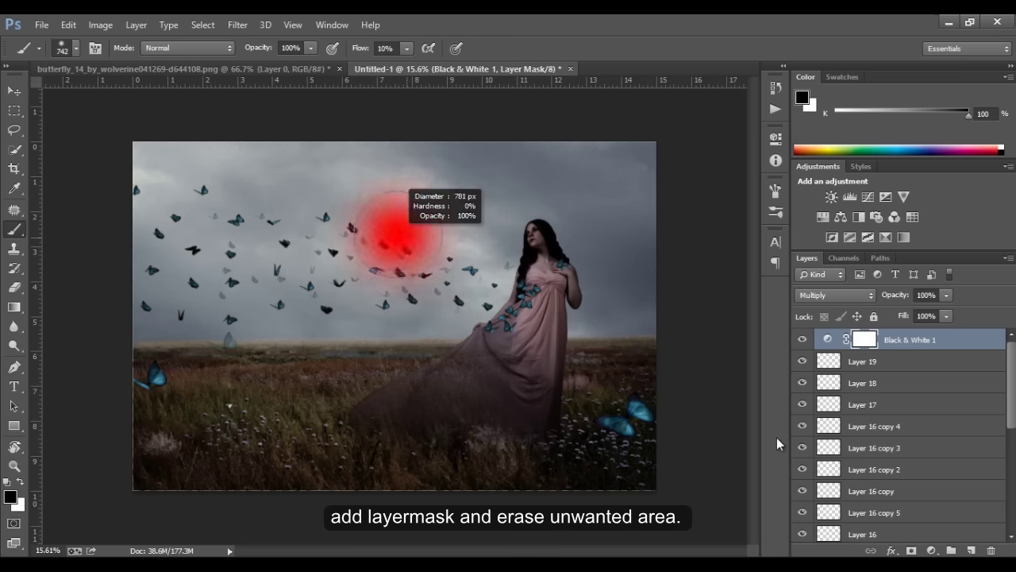
left_click_drag(543, 247, 528, 287)
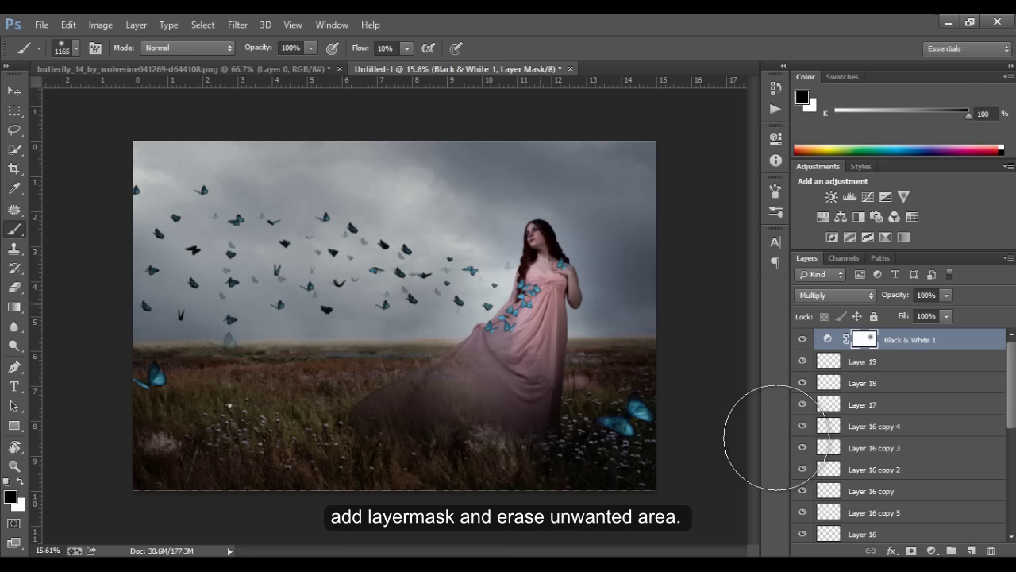
left_click_drag(337, 229, 373, 228)
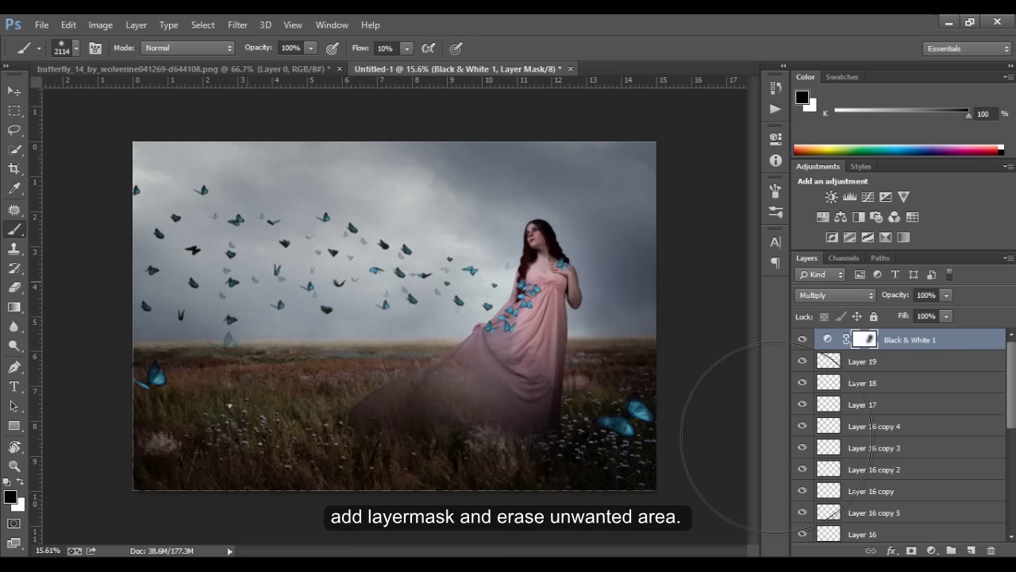
left_click_drag(248, 334, 236, 334)
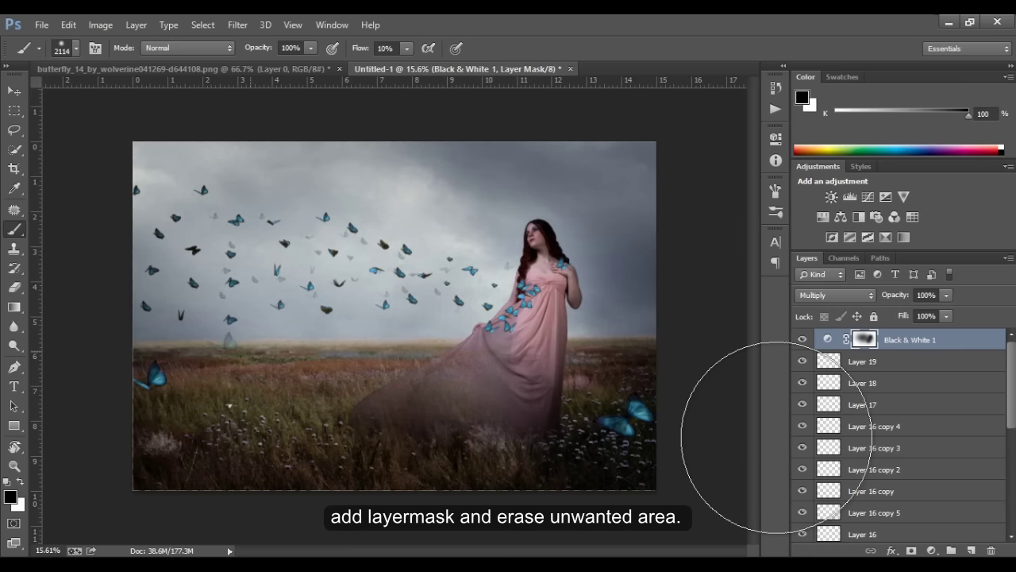
Brighten the right edge by the blue butterfly, then touch it up partly in white.
left_click(776, 437)
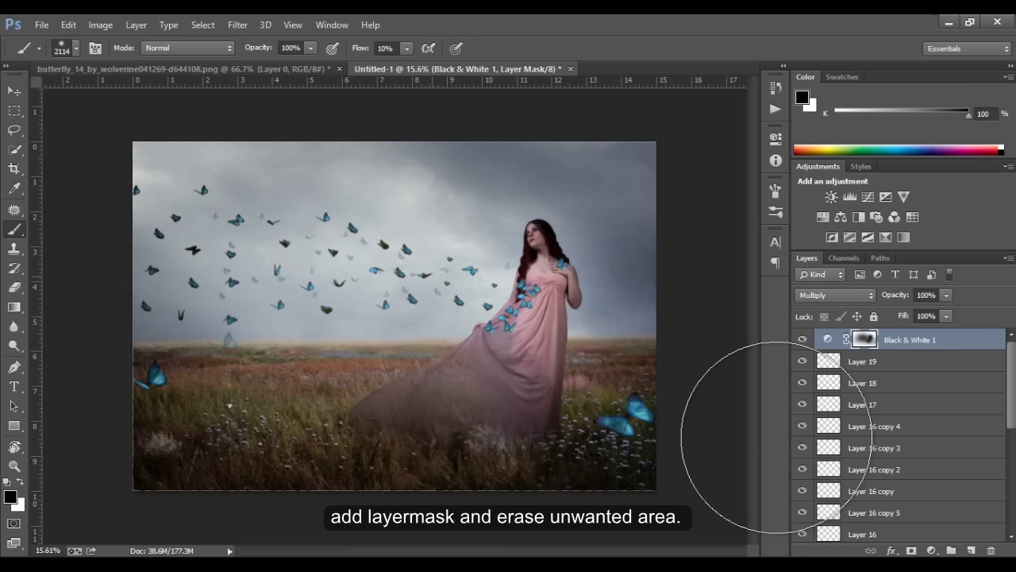
key("x")
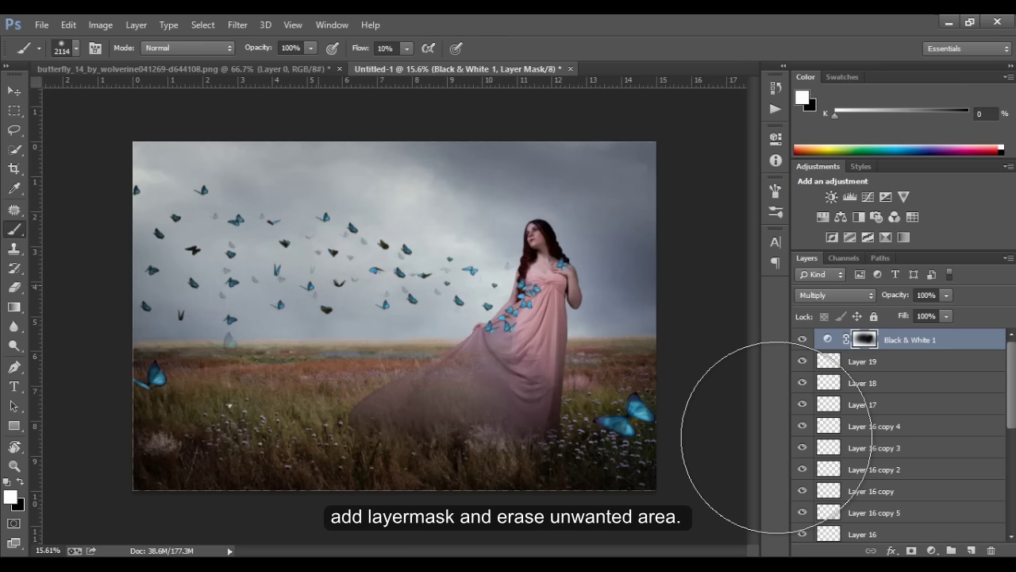
left_click(776, 436)
key("bracketleft")
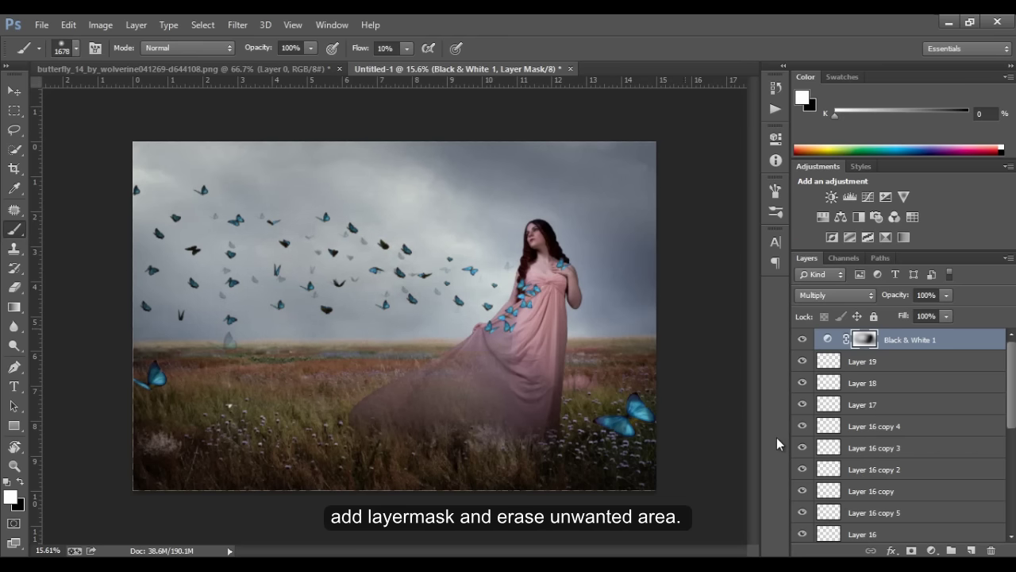
Create a new layer filled with 50% gray, set it to Overlay, and duplicate it.
key("v")
key("ctrl+shift+alt+n")
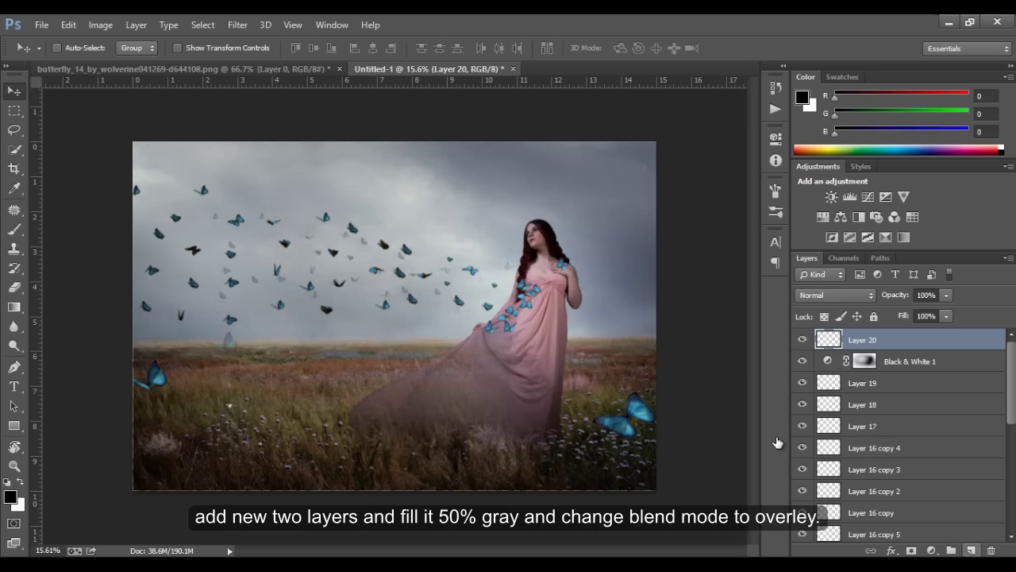
key("i")
key("alt+e")
key("l")
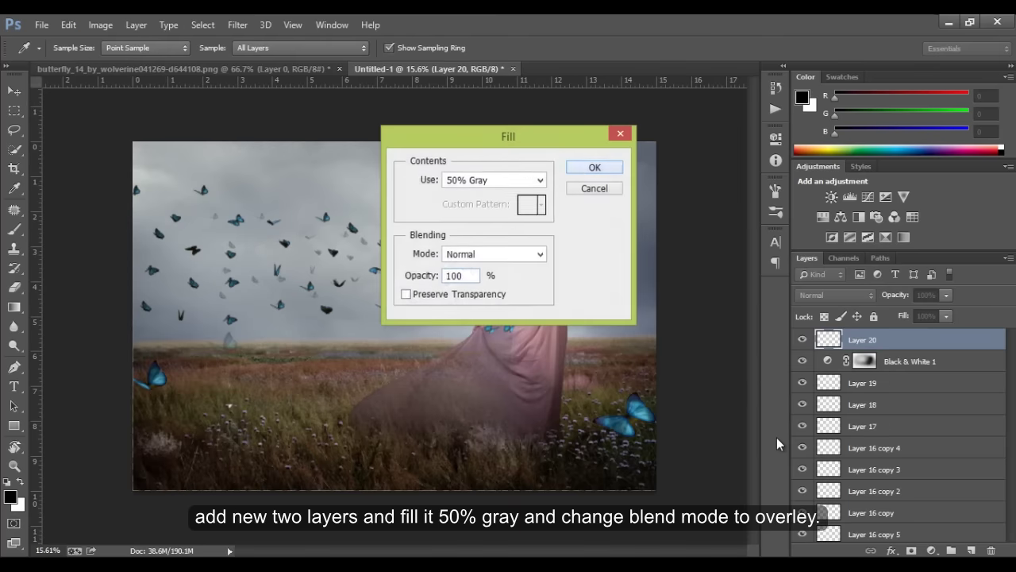
key("Return")
key("v")
key("shift+alt+o")
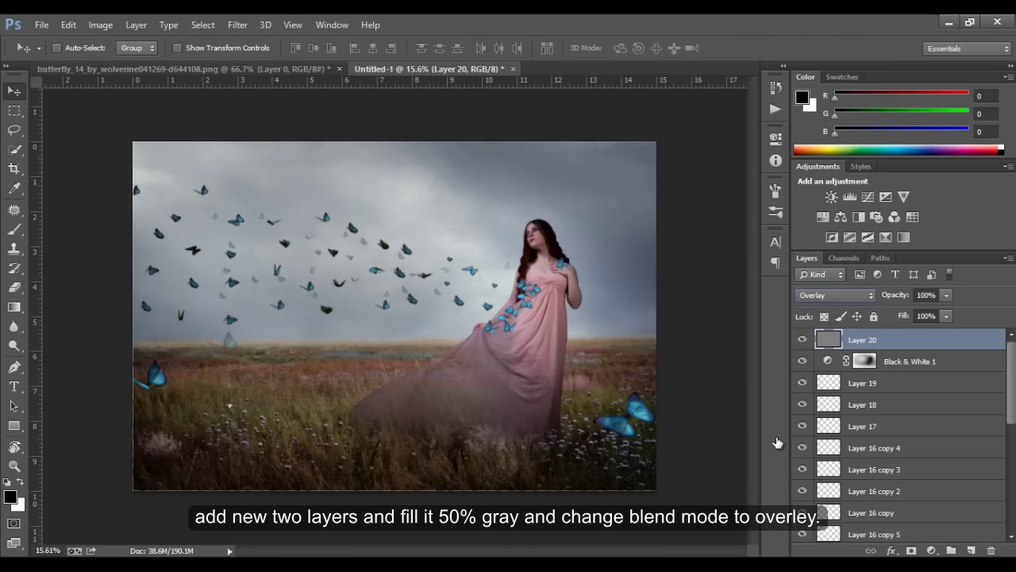
key("ctrl+j")
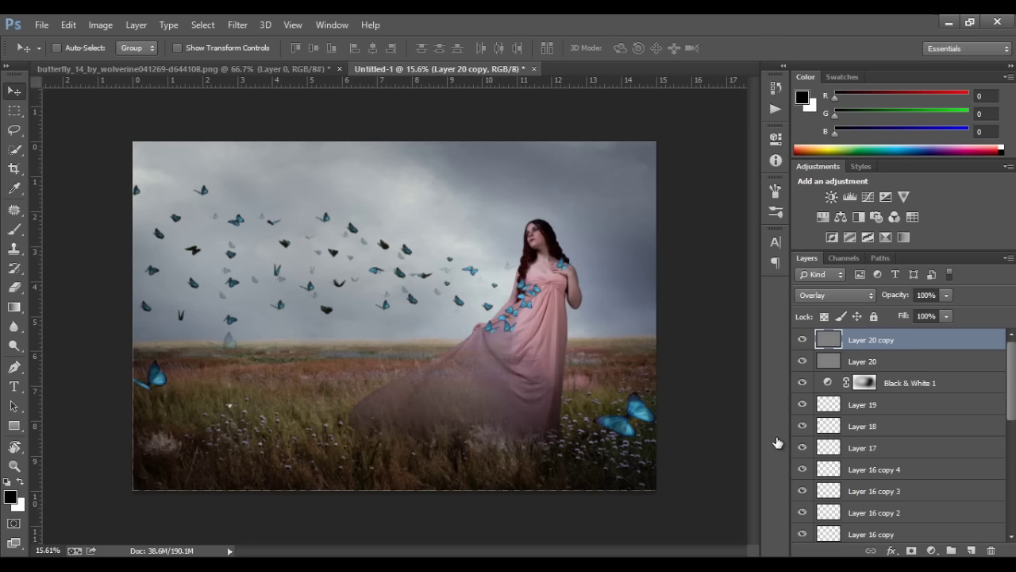
Dodge highlights on the woman on Layer 20, adjusting the dodge brush size.
key("alt+bracketleft")
key("o")
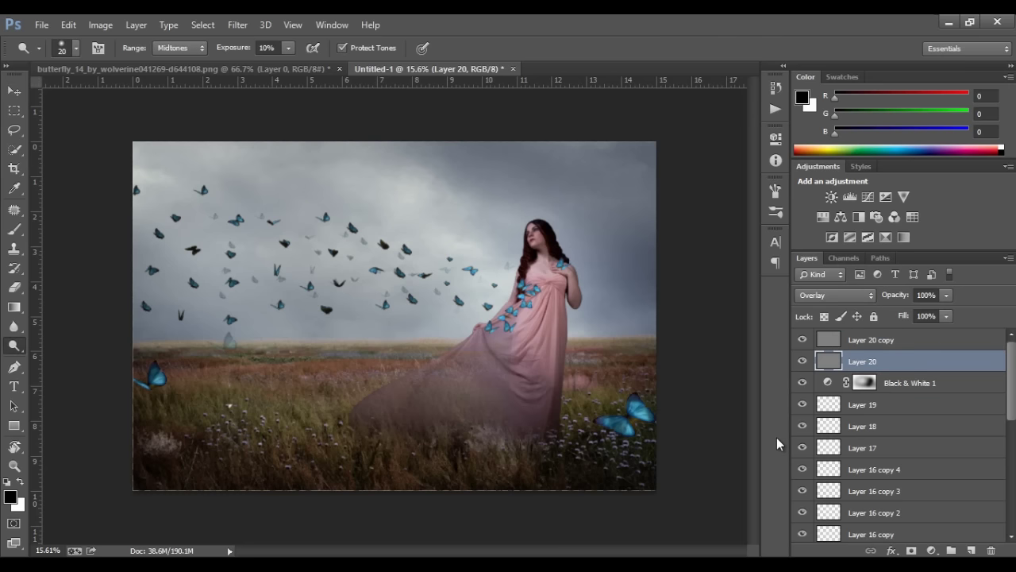
scroll(776, 437, "up", 4)
key("bracketright")
key("bracketright")
key("bracketright")
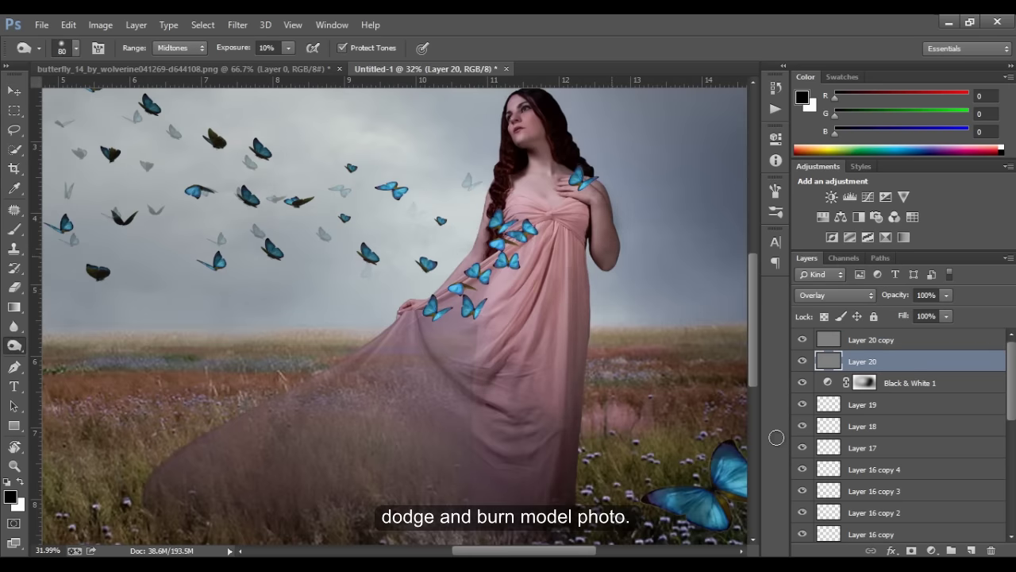
key("bracketright")
Dodge fine facial detail on Layer 20 copy, then switch to the Burn tool on Layer 20.
key("bracketright")
key("bracketleft")
key("bracketleft")
key("bracketleft")
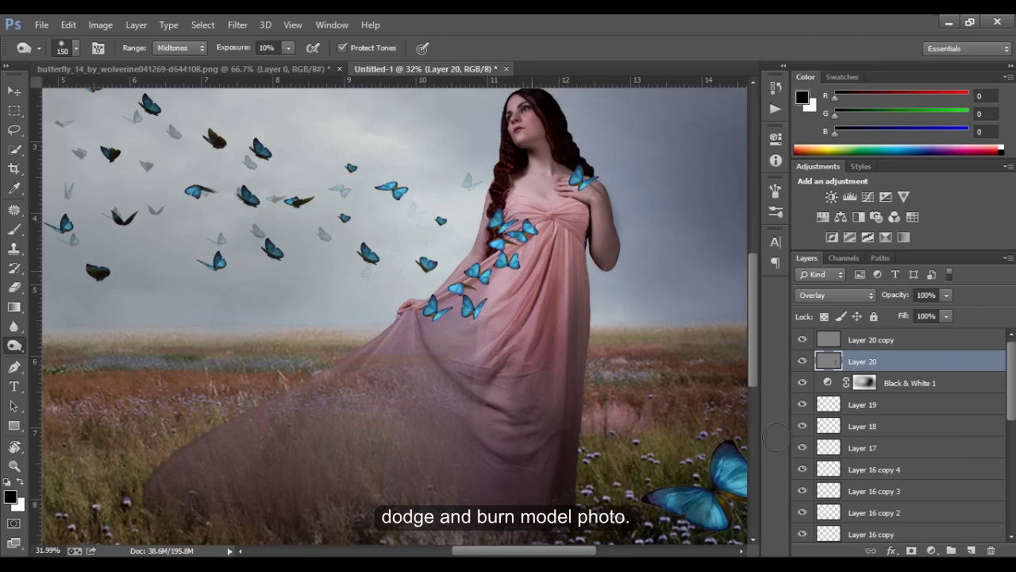
scroll(776, 436, "up", 2)
key("alt+bracketright")
key("bracketright")
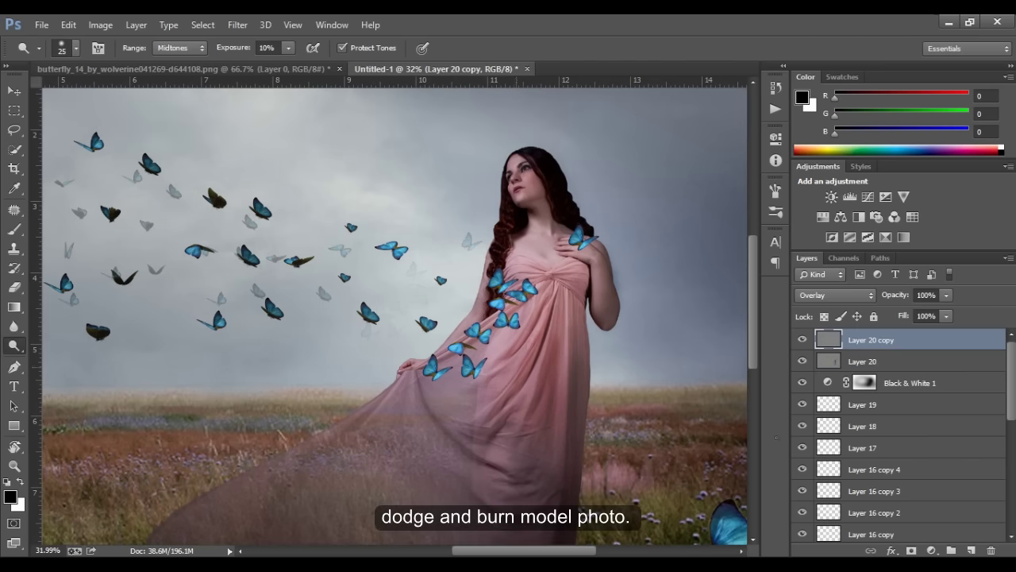
scroll(776, 437, "up", 2)
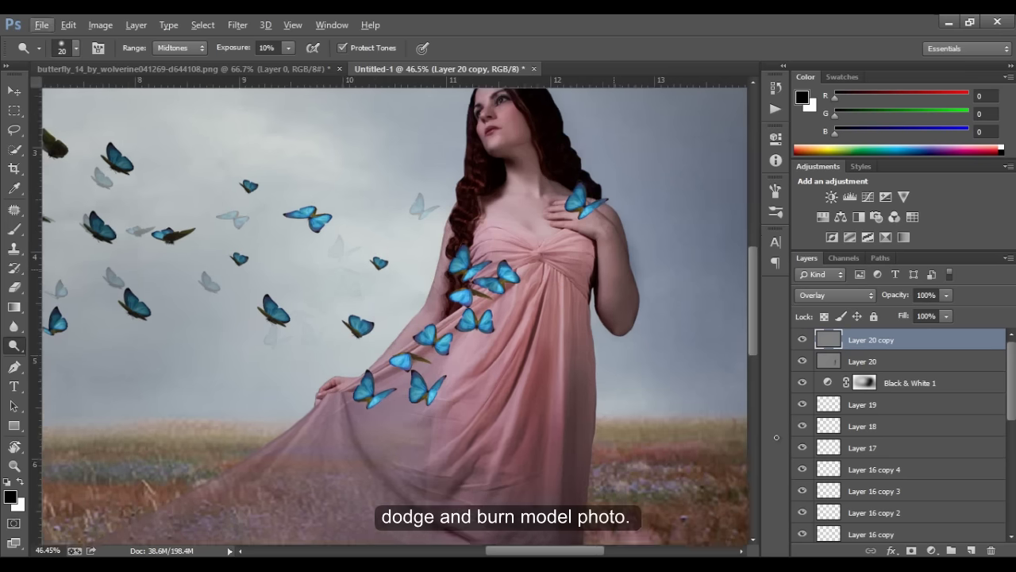
key("bracketleft")
key("bracketleft")
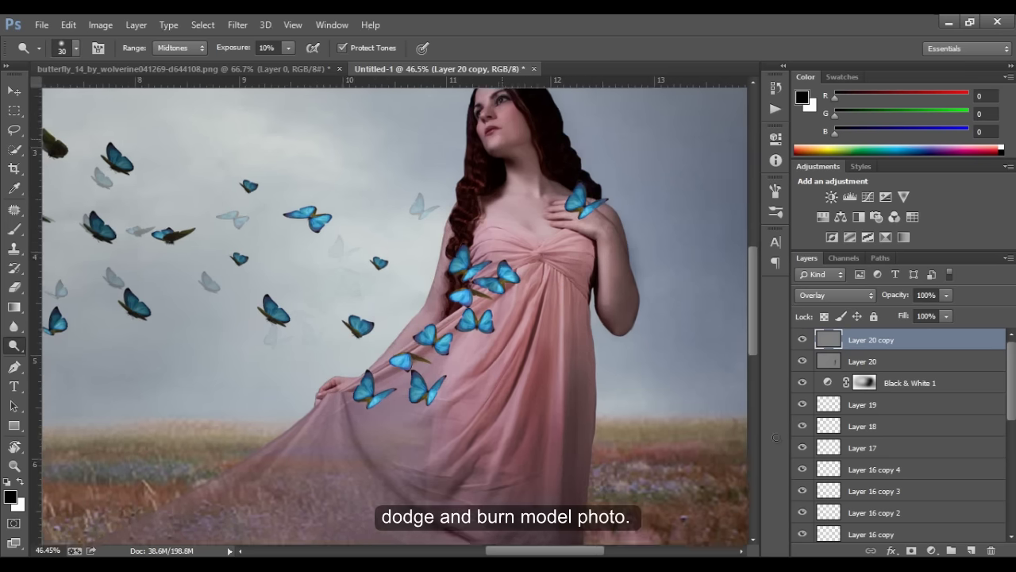
scroll(776, 436, "up", 5)
key("bracketleft")
key("bracketleft")
key("bracketleft")
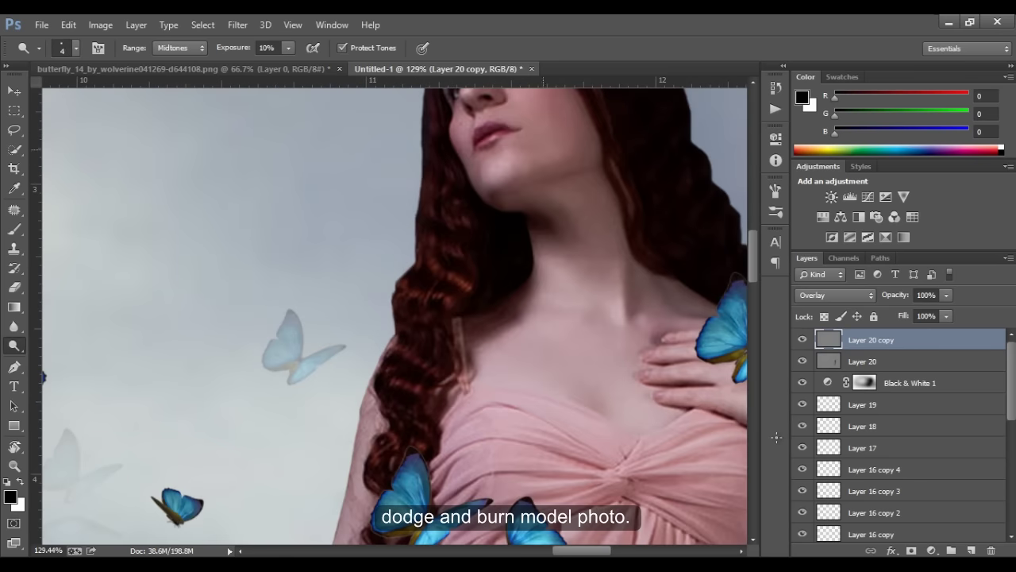
scroll(777, 437, "down", 1)
key("bracketright")
key("bracketright")
key("shift+o")
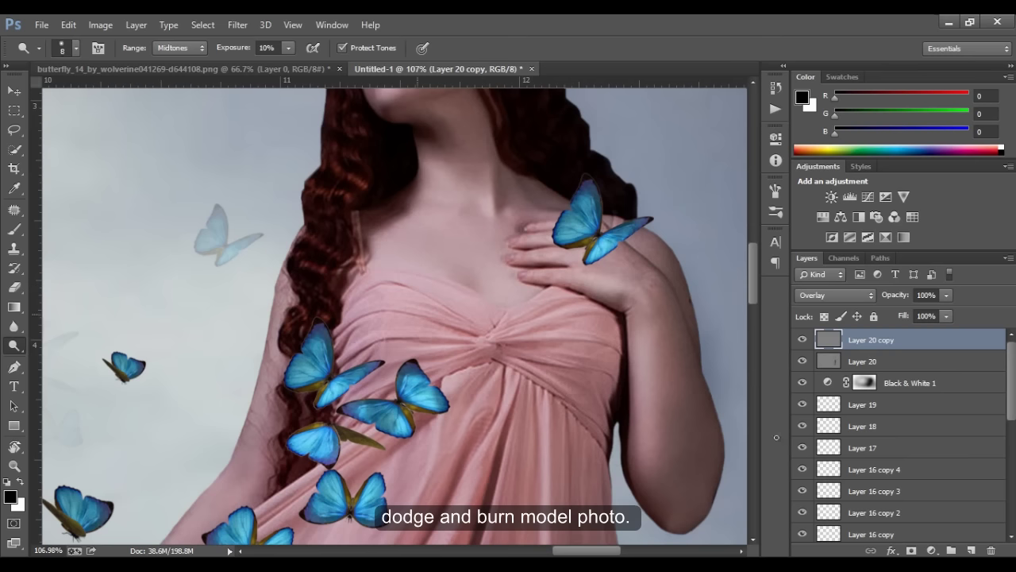
key("alt+bracketleft")
key("bracketright")
key("bracketright")
key("bracketright")
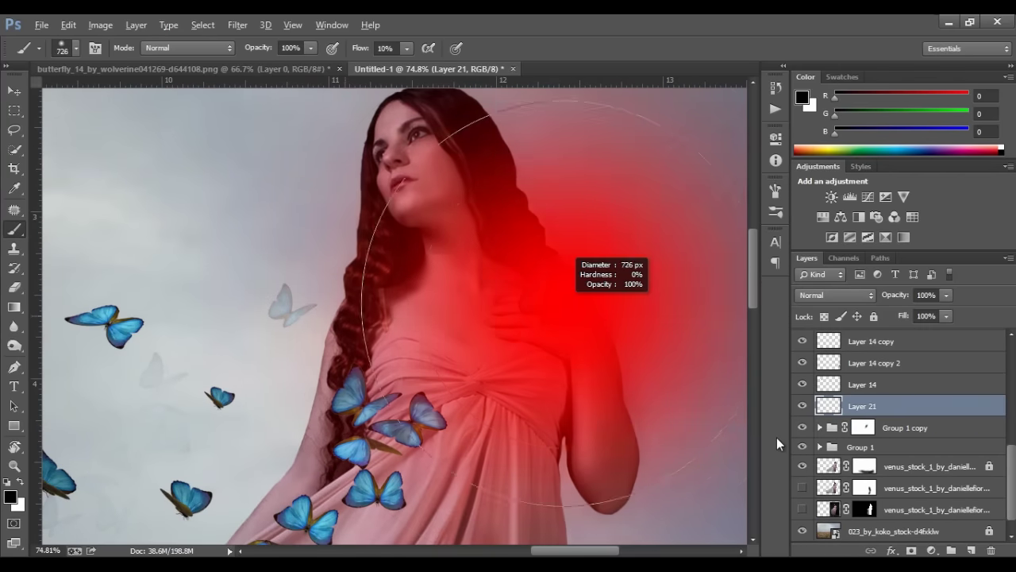
Set Layer 21's blend mode to Multiply.
left_click_drag(567, 274, 491, 307)
left_click(826, 295)
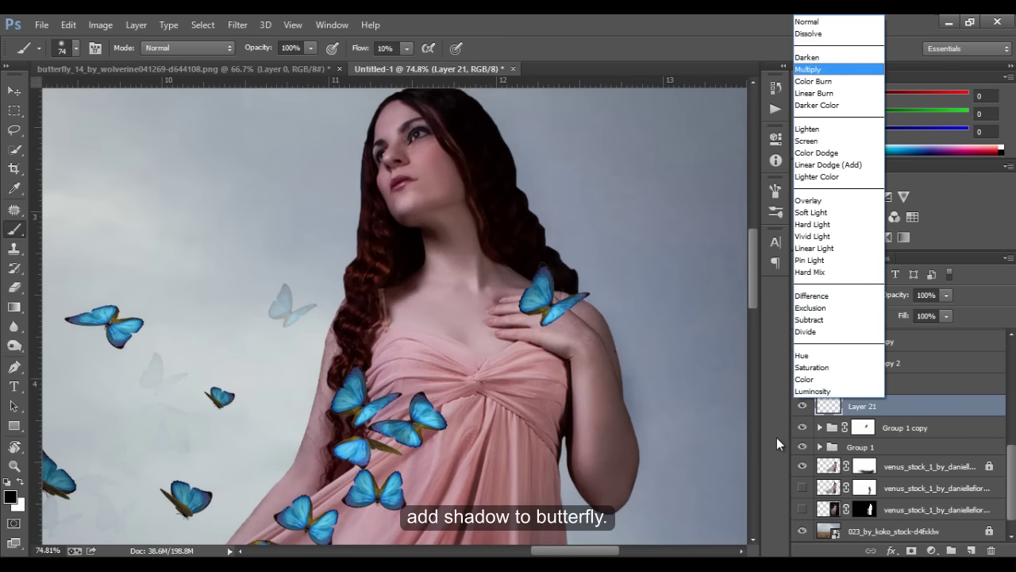
key("Down")
key("Down")
key("Down")
key("Down")
key("Down")
key("Down")
key("Up")
key("Up")
key("Up")
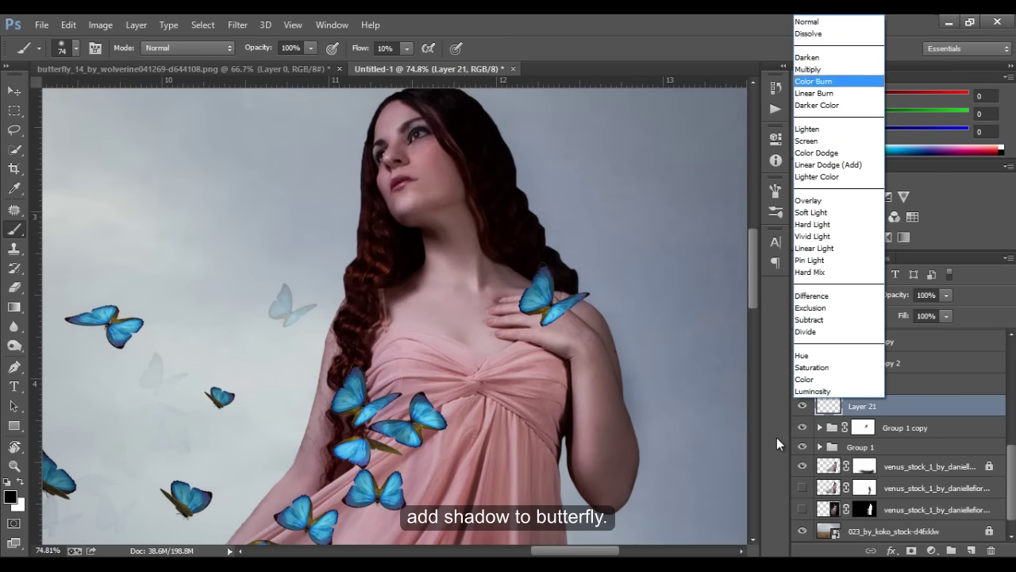
key("Return")
Sample a darker skin tone, set a 43 px brush, and move Layer 21 below Group 1.
left_click(560, 320, "alt")
scroll(560, 319, "up", 3)
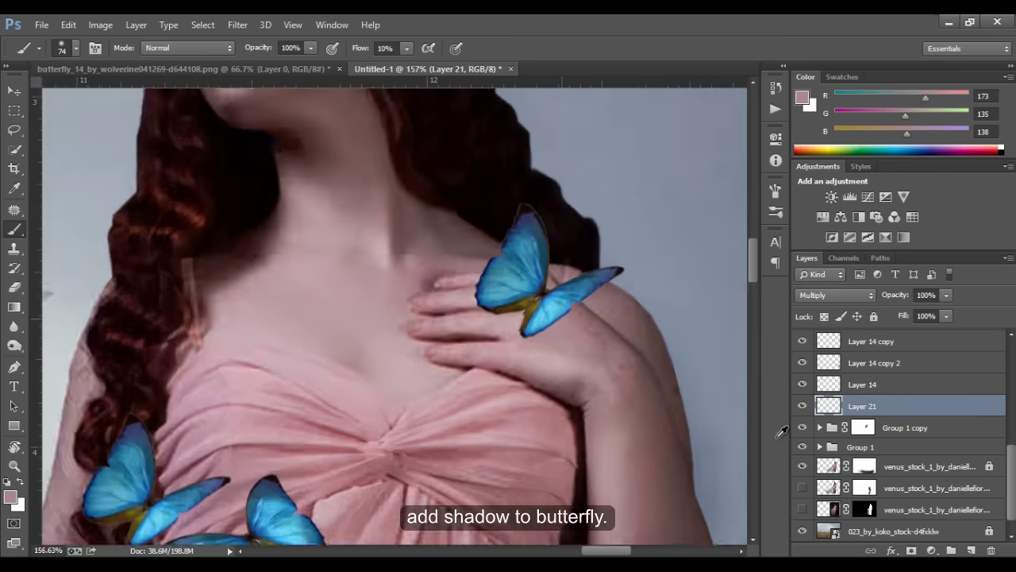
left_click(587, 310, "alt")
left_click_drag(594, 306, 552, 297)
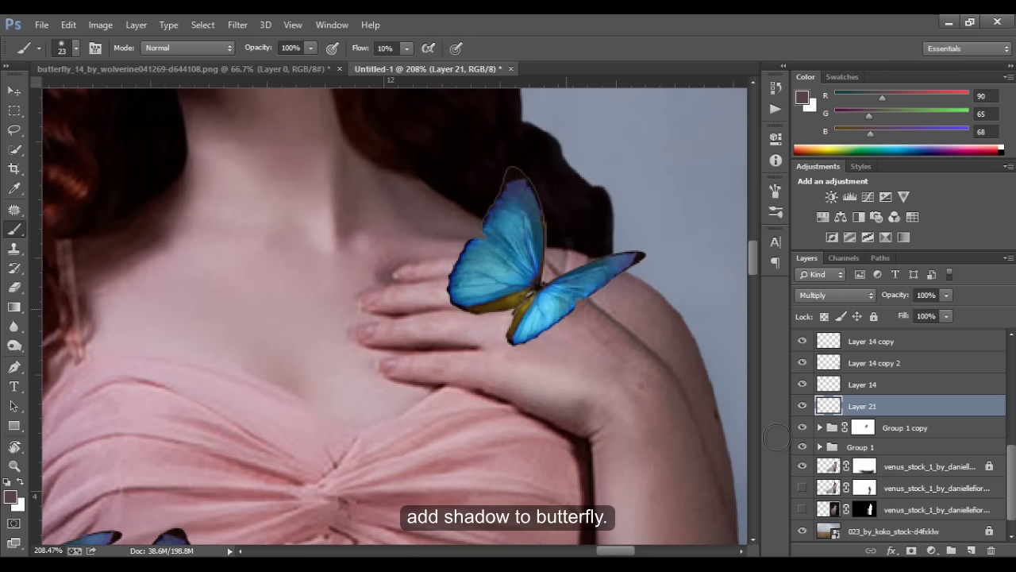
key("ctrl+bracketleft")
key("ctrl+bracketleft")
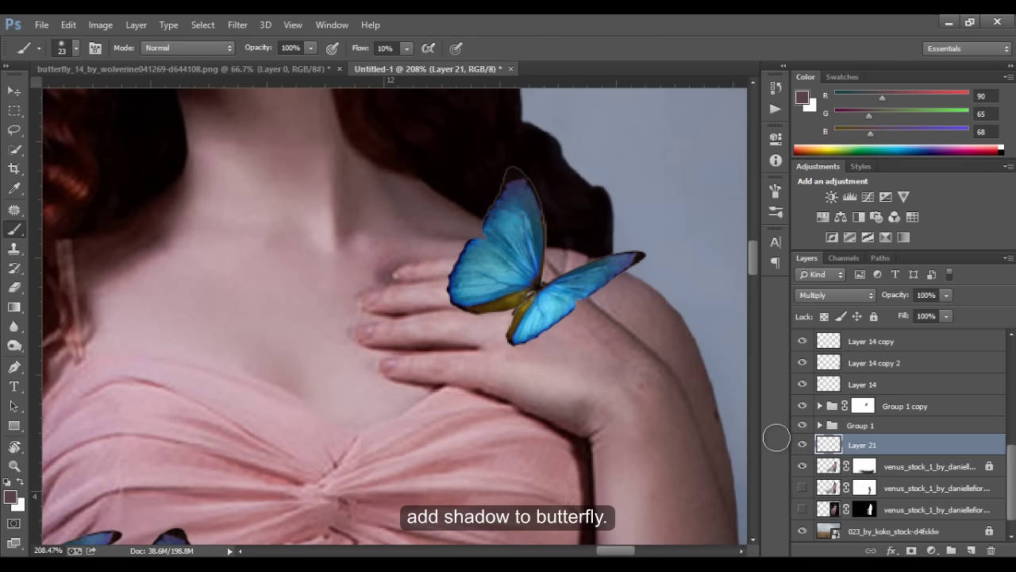
Brush a soft shadow on the shoulder beneath the butterfly's lower wing.
left_click(580, 311)
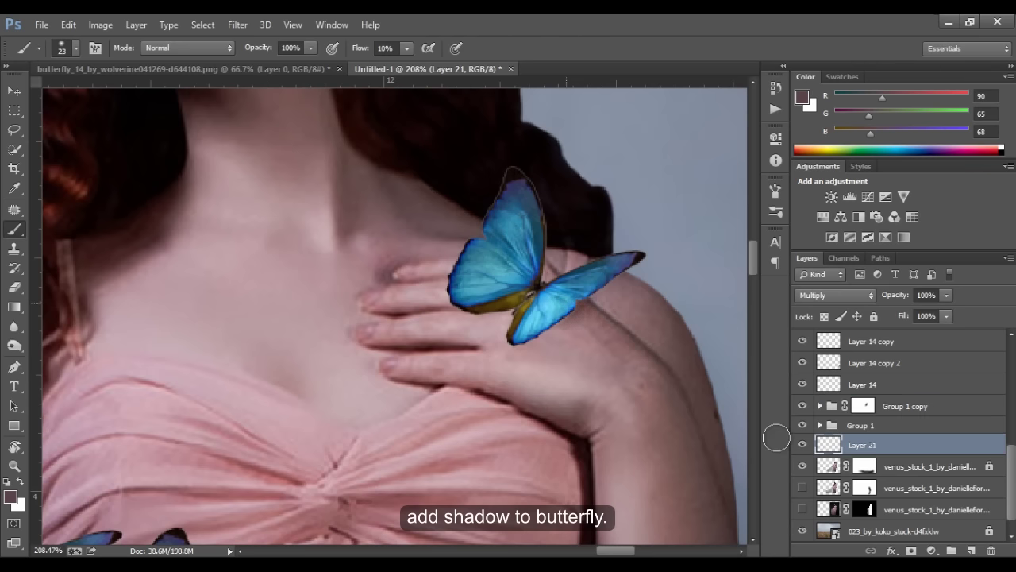
left_click_drag(565, 319, 540, 340)
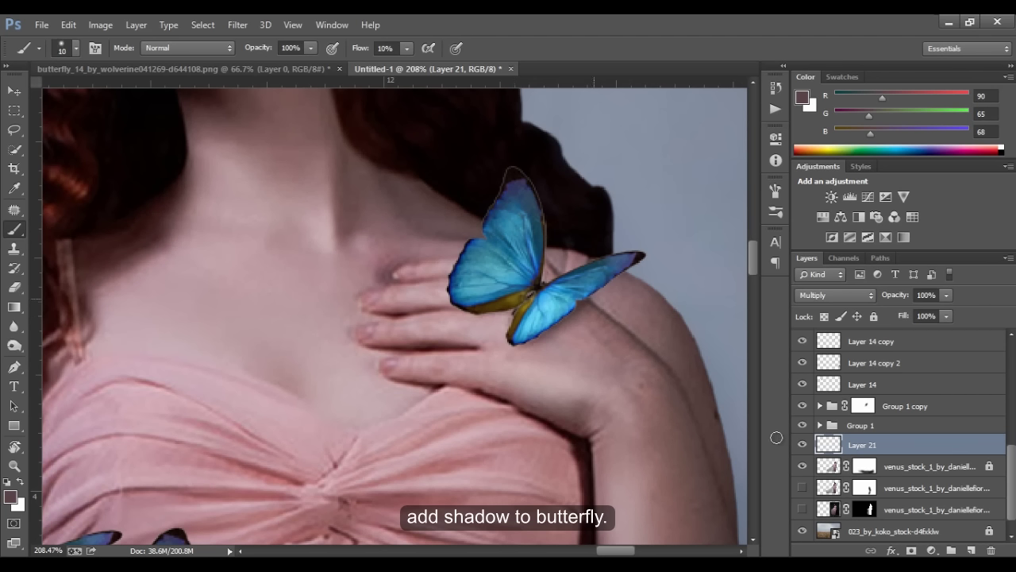
key("bracketright")
key("bracketright")
key("bracketright")
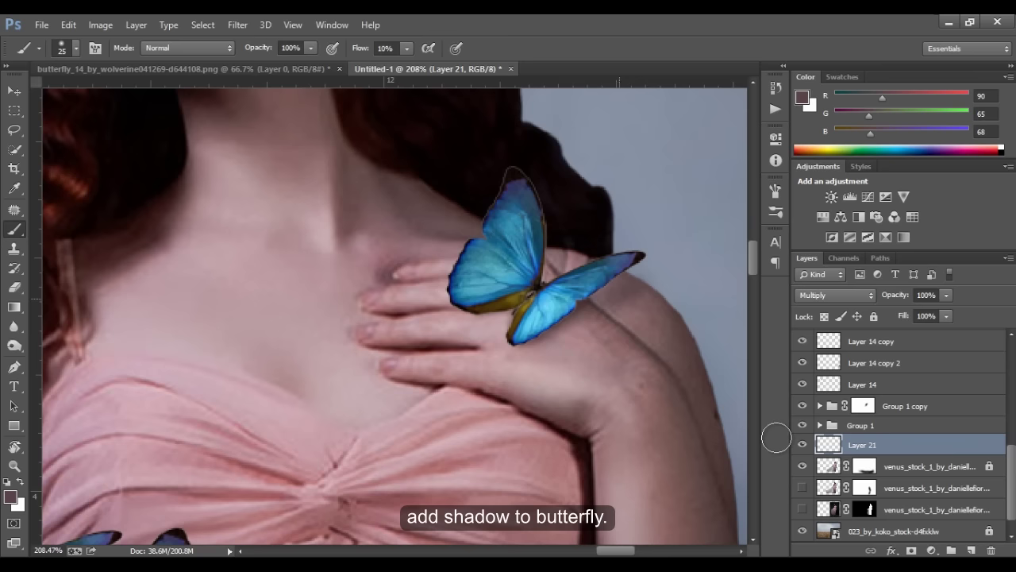
key("bracketleft")
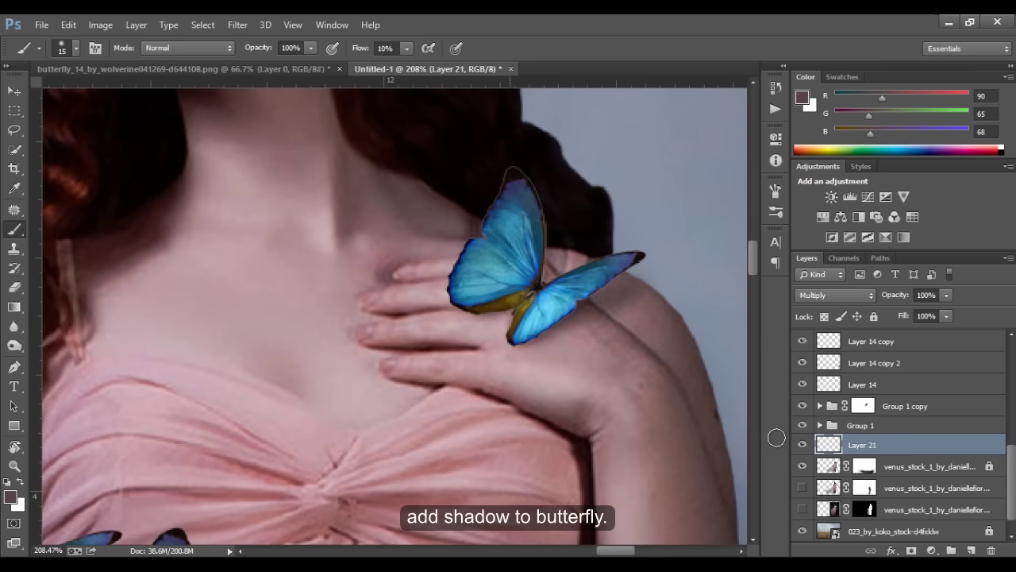
scroll(776, 438, "down", 3)
scroll(776, 437, "down", 3)
scroll(777, 438, "down", 2)
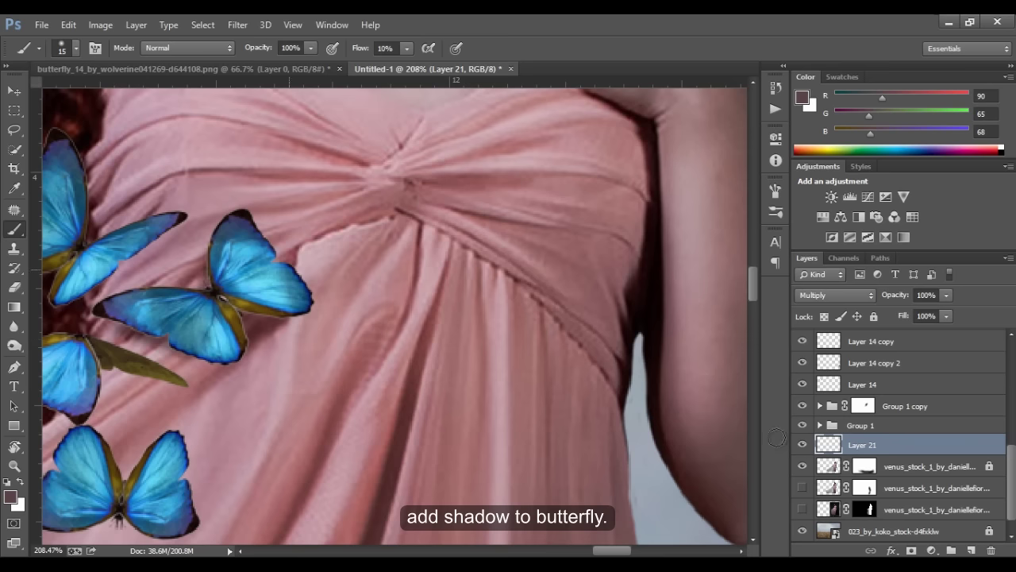
Sample the dress colour and paint a shadow beneath the olive-coloured wing.
scroll(238, 302, "down", 3)
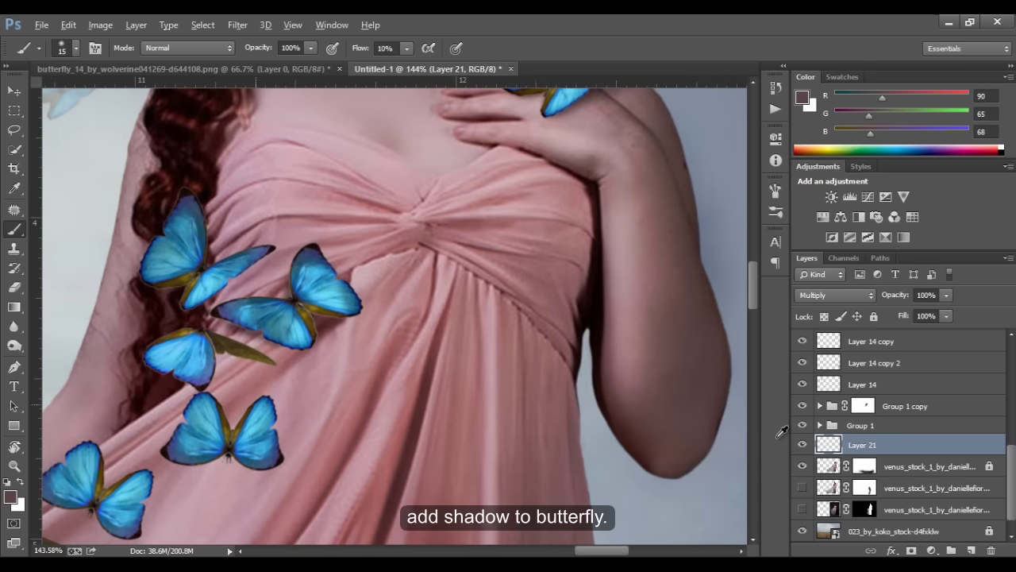
scroll(238, 302, "up", 5)
left_click(242, 300, "alt")
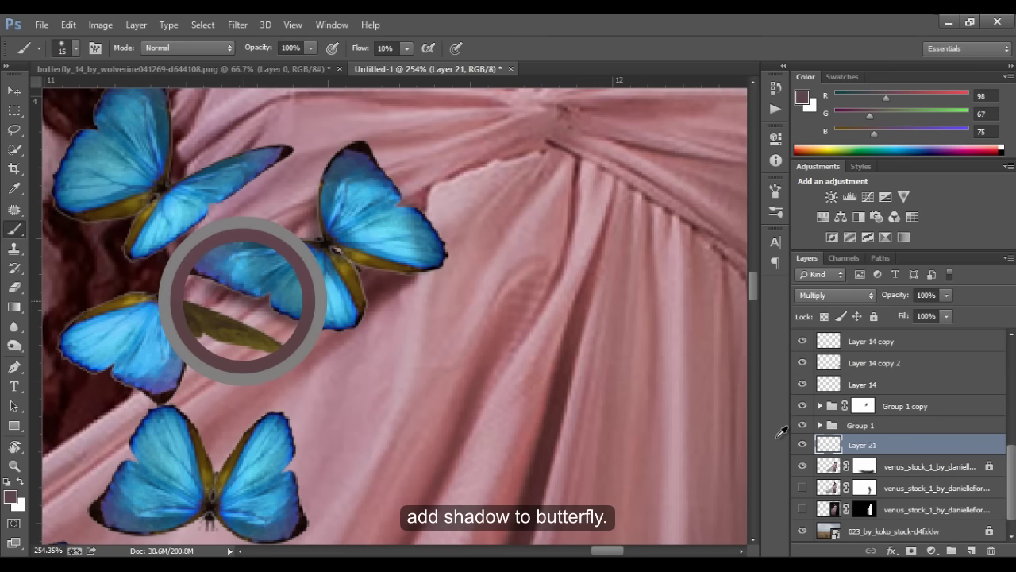
left_click_drag(191, 353, 251, 358)
left_click_drag(189, 357, 209, 361)
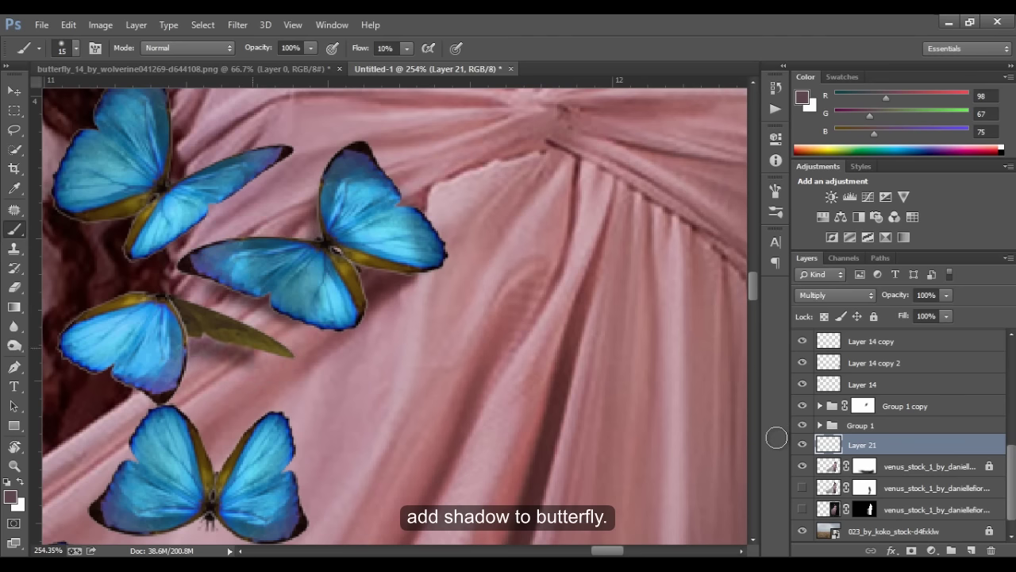
key("ctrl+minus")
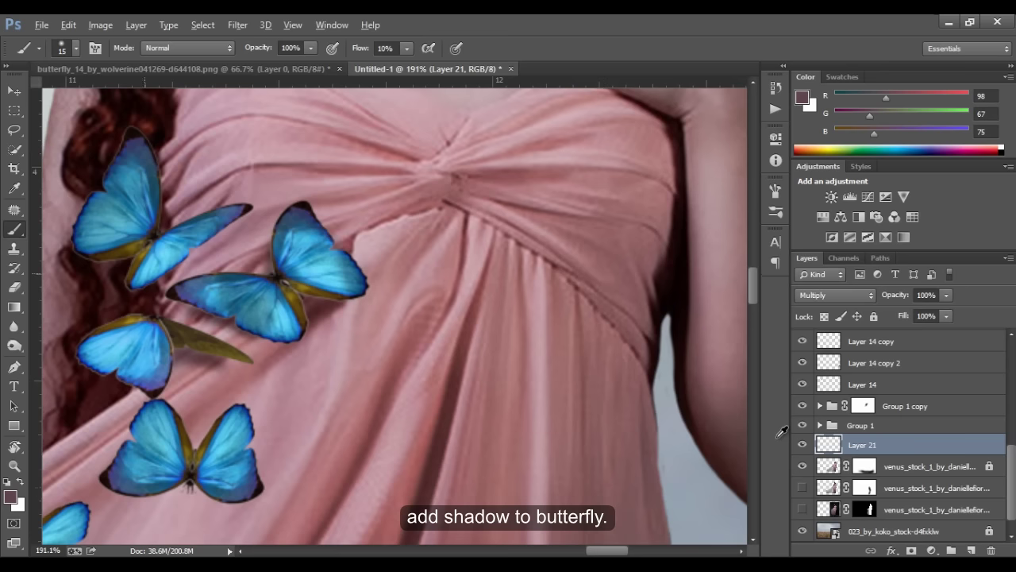
key("ctrl+plus")
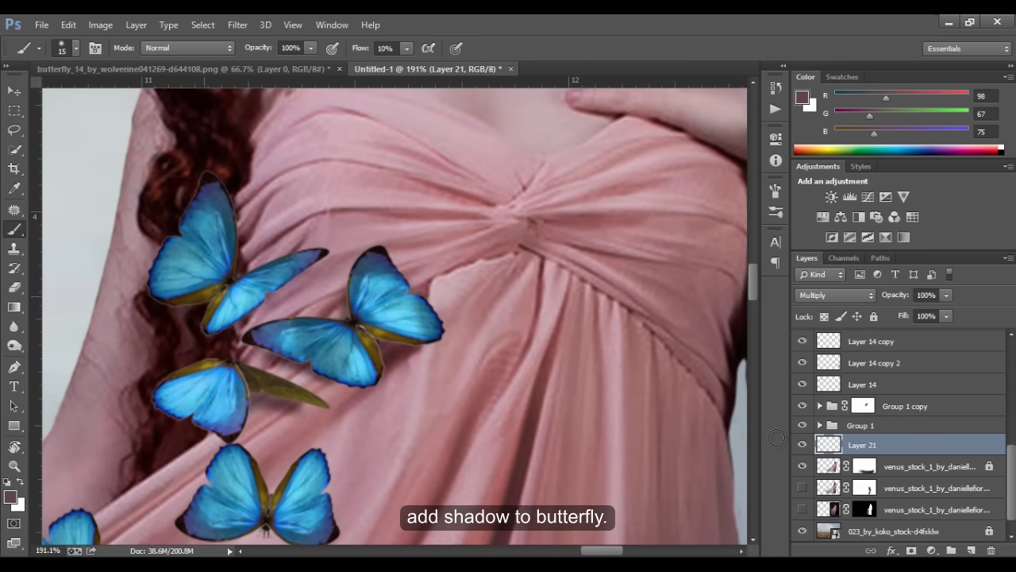
Shade the fabric between two butterflies and beneath the lower butterfly's wings and body.
scroll(397, 318, "left", 1)
scroll(397, 318, "up", 1)
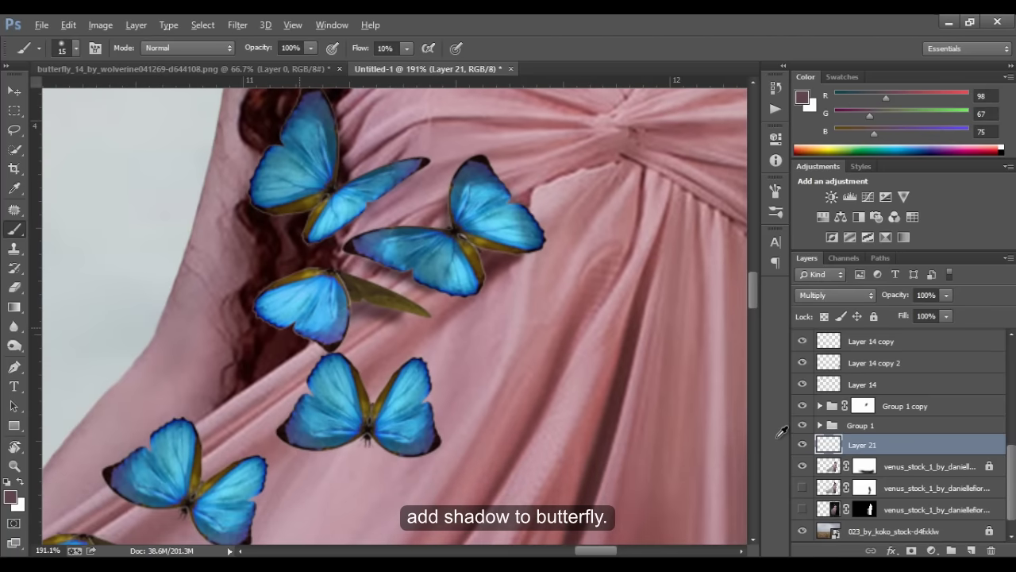
scroll(397, 318, "up", 1)
left_click_drag(359, 313, 378, 338)
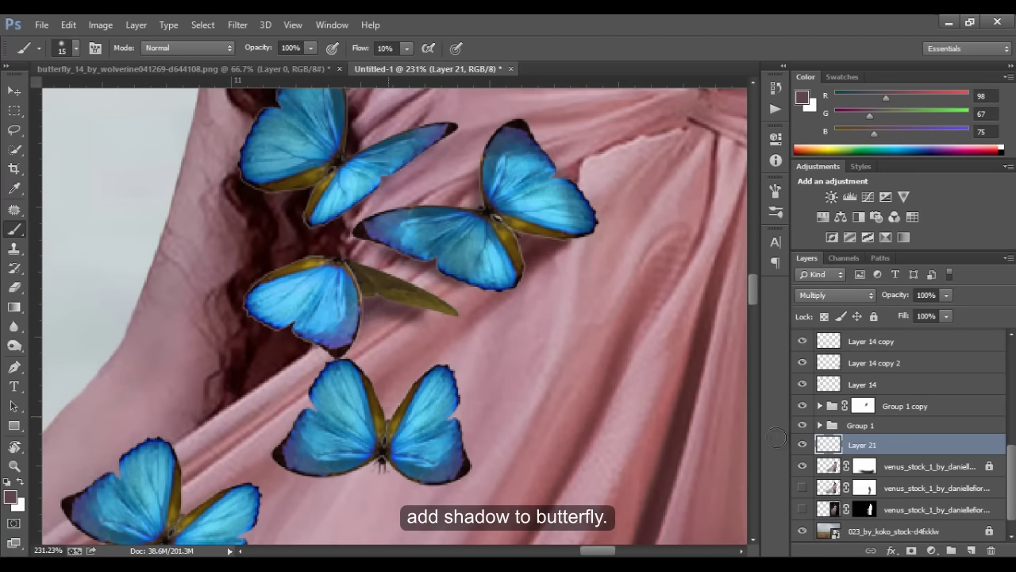
mouse_move(376, 382)
left_mouse_down()
mouse_move(386, 414)
mouse_move(405, 380)
left_mouse_up()
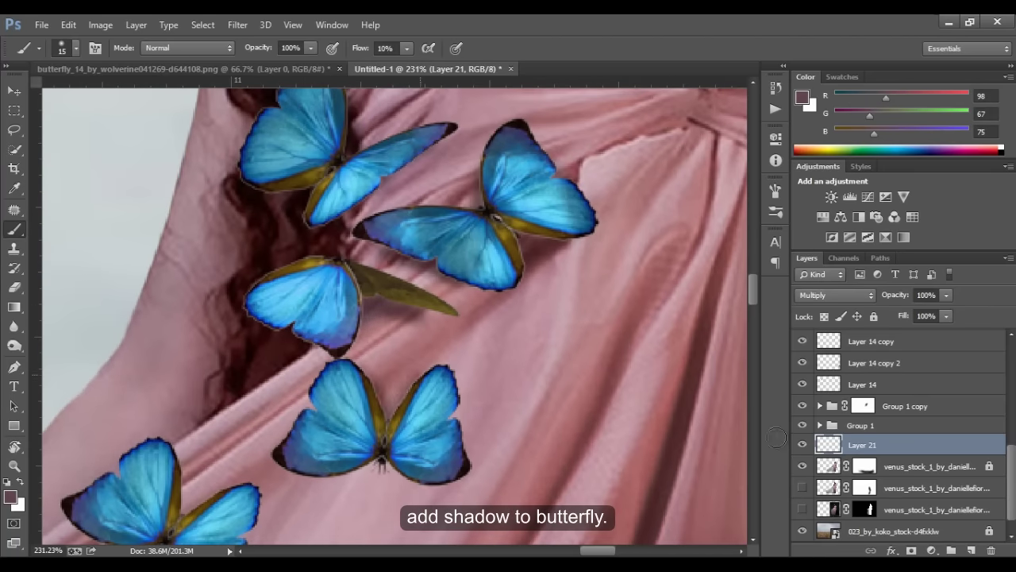
left_click_drag(381, 457, 361, 468)
Pan down the dress to the butterflies near the skirt and zoom out to the whole composition.
mouse_move(311, 404)
left_mouse_down()
mouse_move(441, 322)
mouse_move(501, 262)
left_mouse_up()
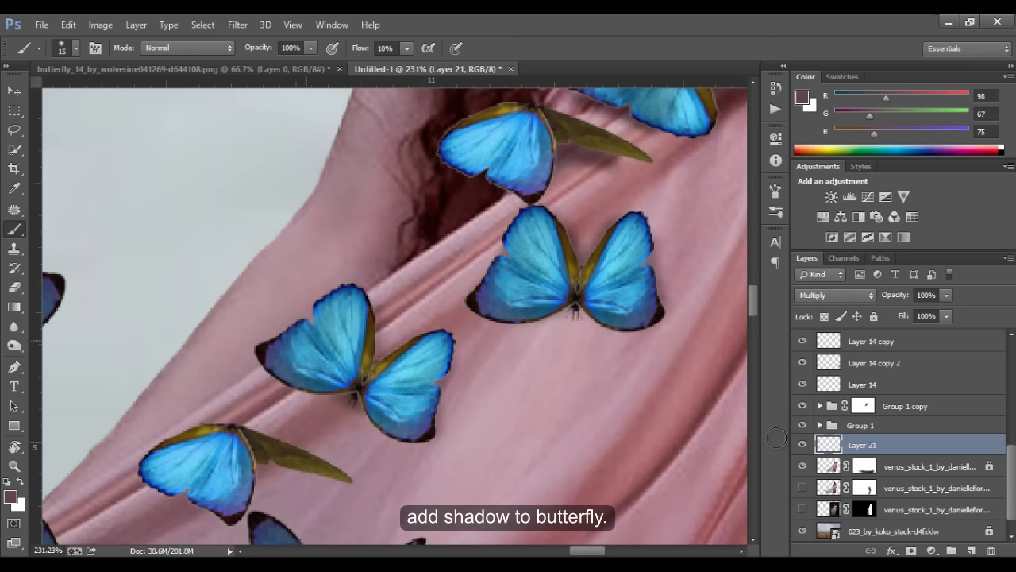
left_click_drag(431, 477, 548, 286)
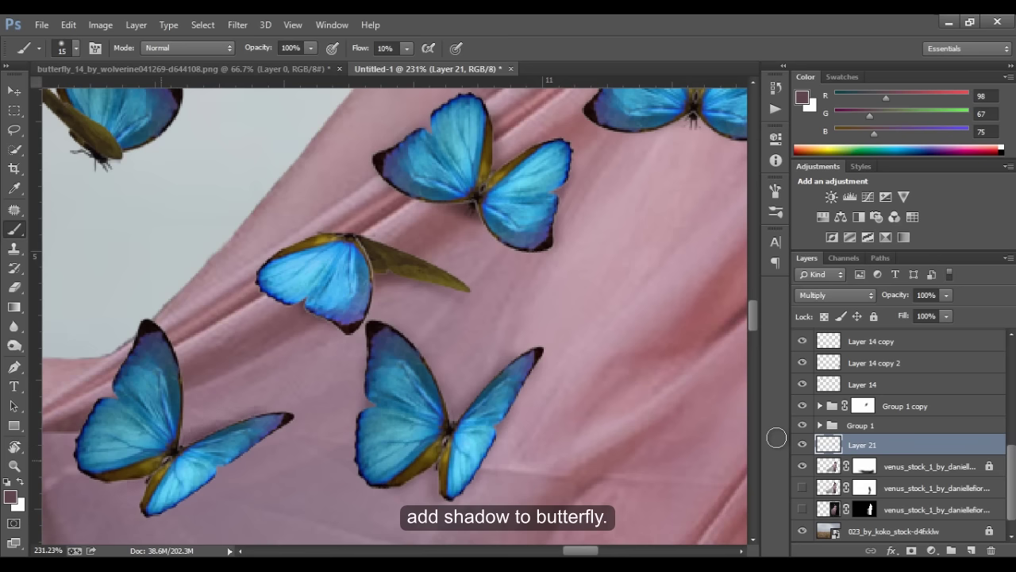
left_click_drag(71, 456, 177, 488)
key("ctrl+minus")
key("ctrl+minus")
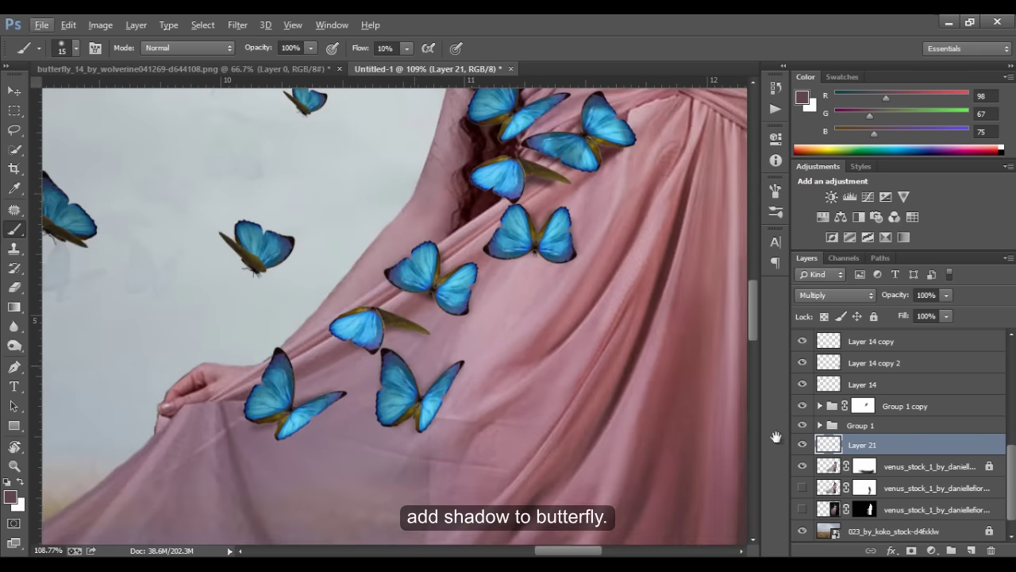
key("ctrl+minus")
key("ctrl+minus")
key("ctrl+minus")
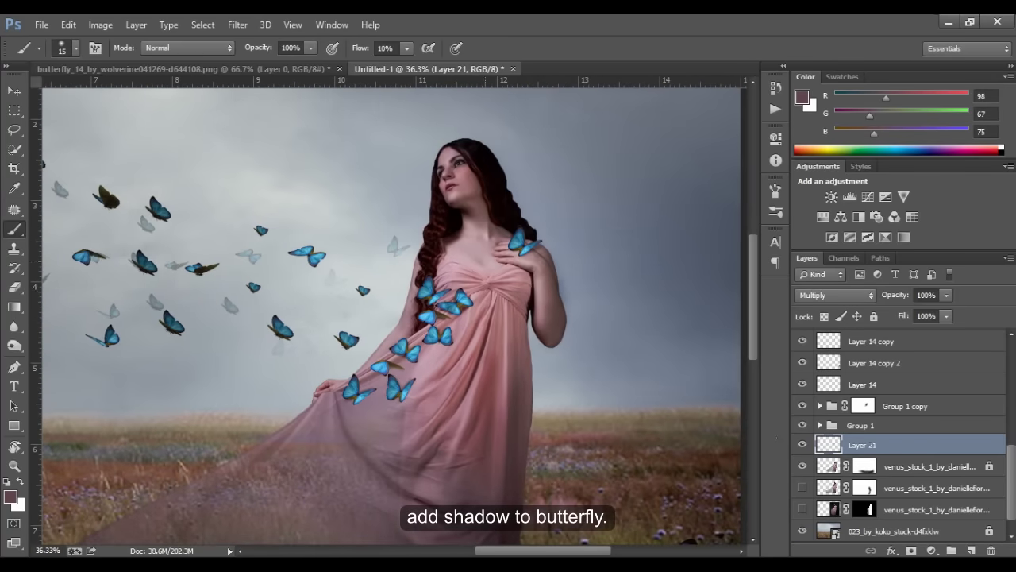
Duplicate Group 1 copy shifted to the right as Group 1 copy 2 at about 7% opacity.
key("ctrl+0")
key("v")
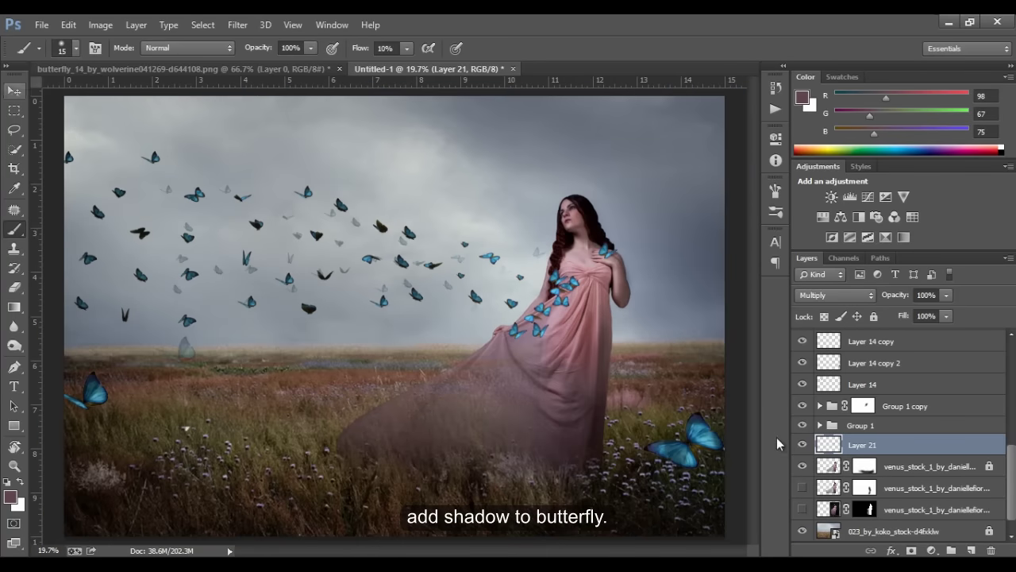
key("alt+bracketright")
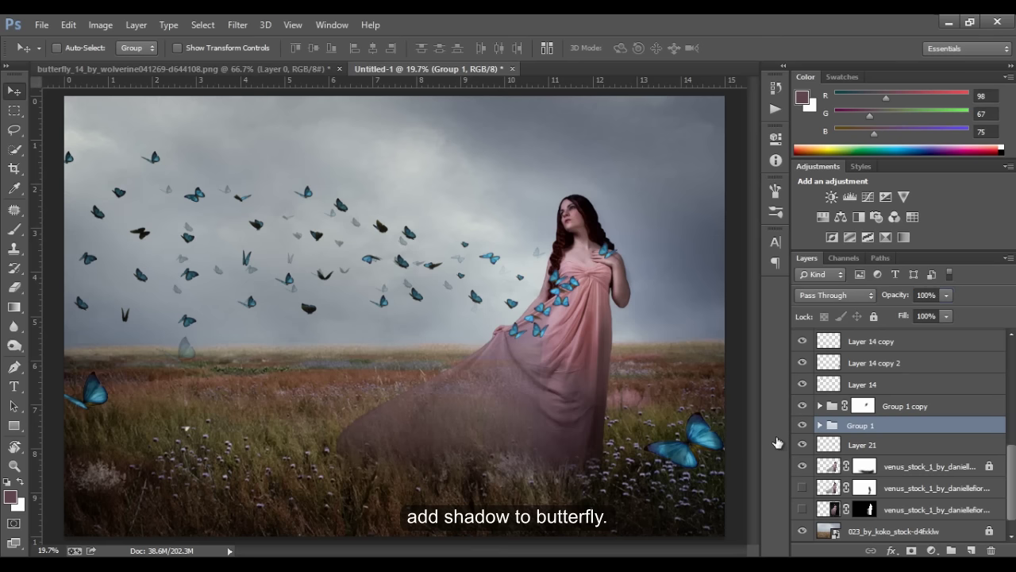
key("alt+bracketright")
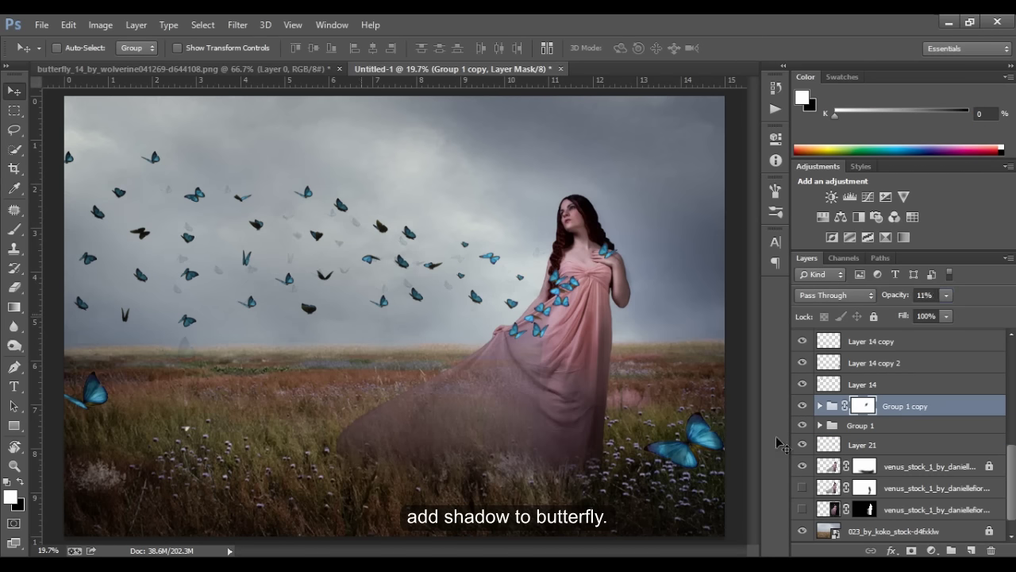
left_click_drag(39, 232, 406, 255)
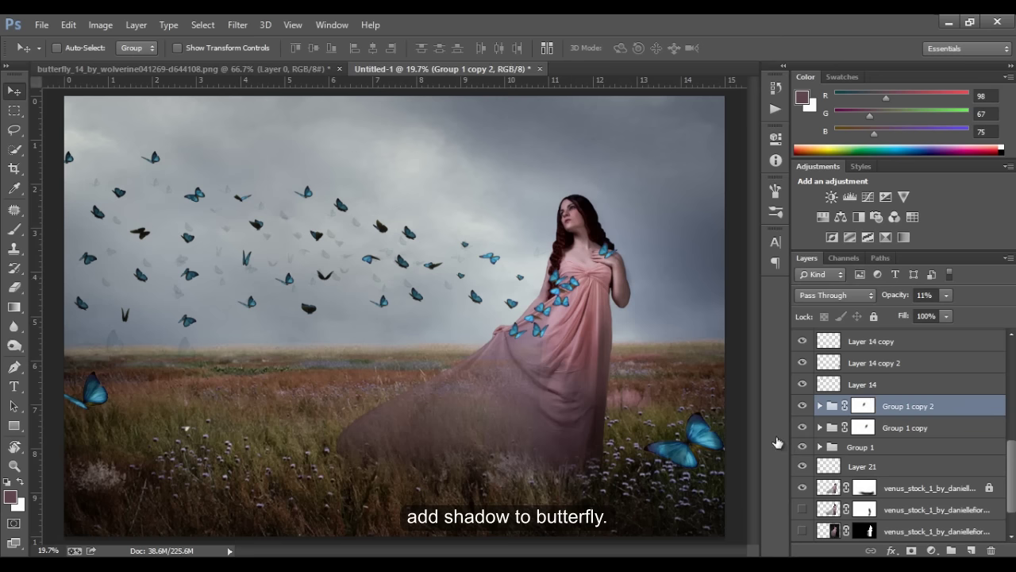
key("0")
key("0")
type("5")
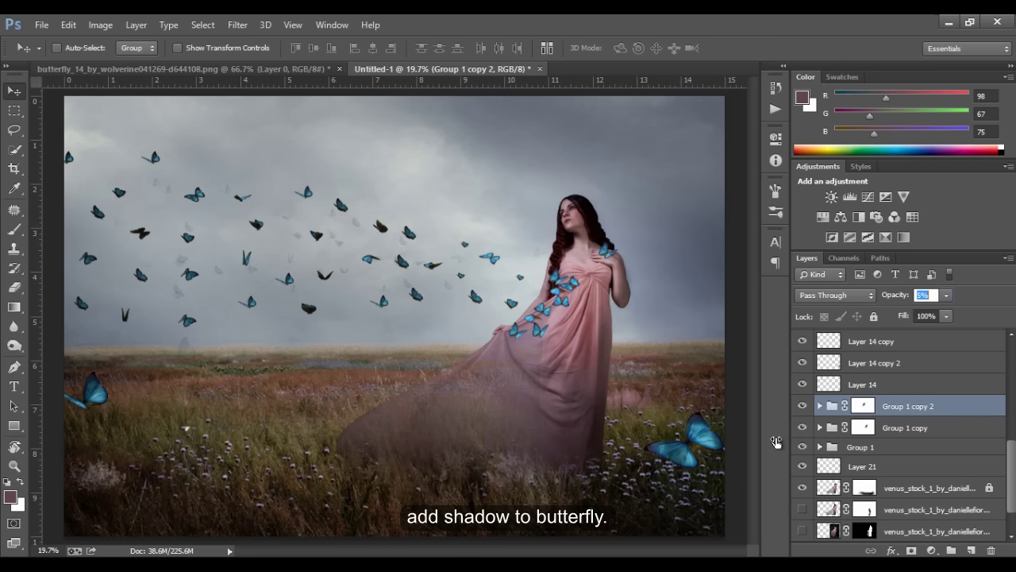
left_click_drag(775, 442, 777, 443)
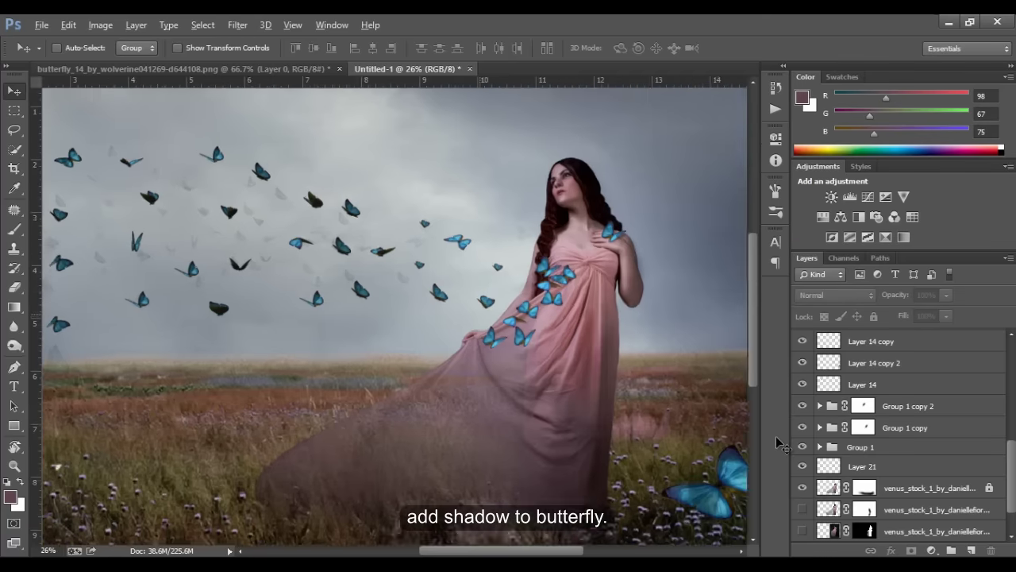
On Layer 21, brush soft shadows under the lower butterfly and along the olive-edged wings.
key("alt+[")
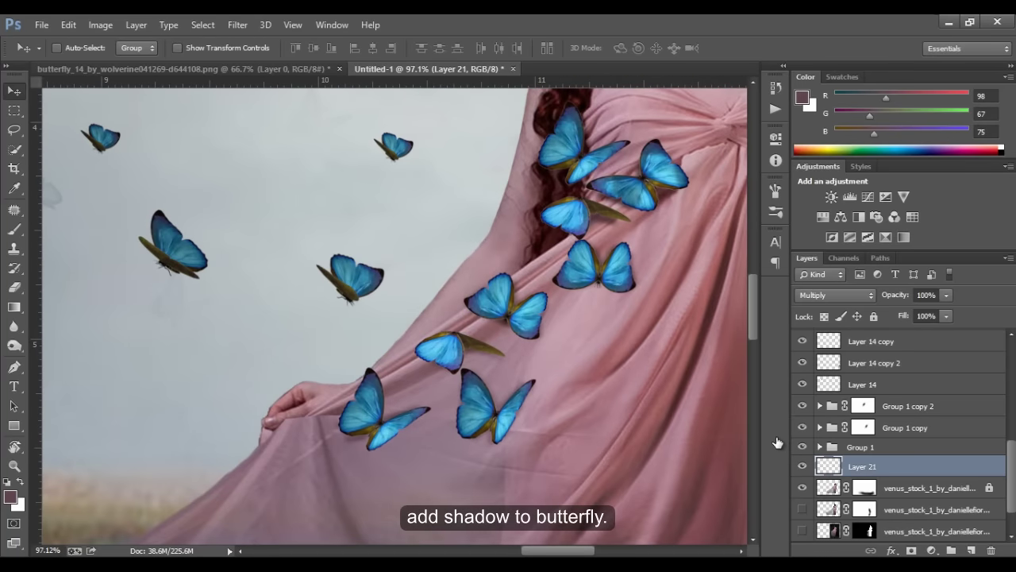
key("b")
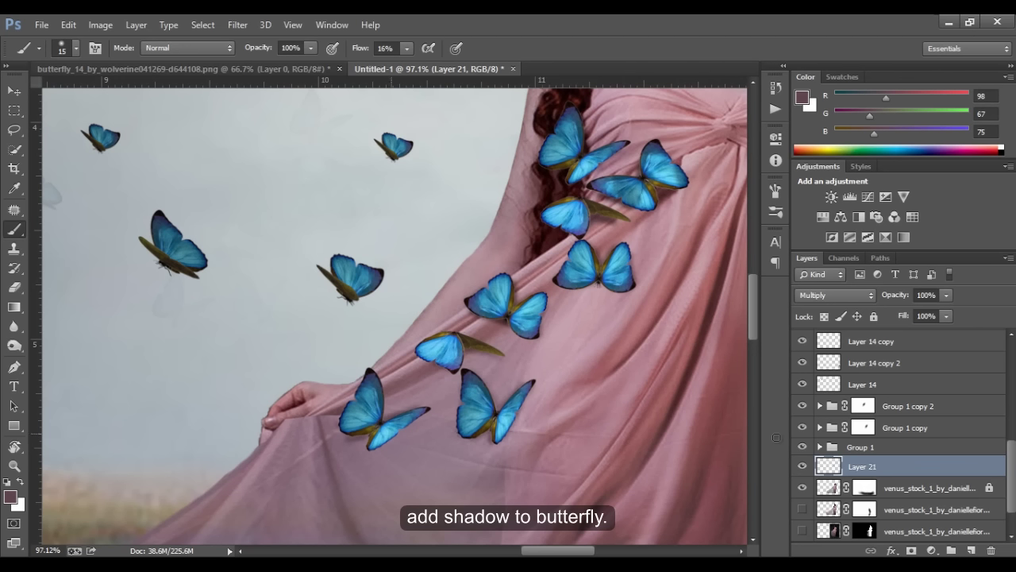
left_click_drag(384, 442, 433, 411)
scroll(672, 158, "down", 3)
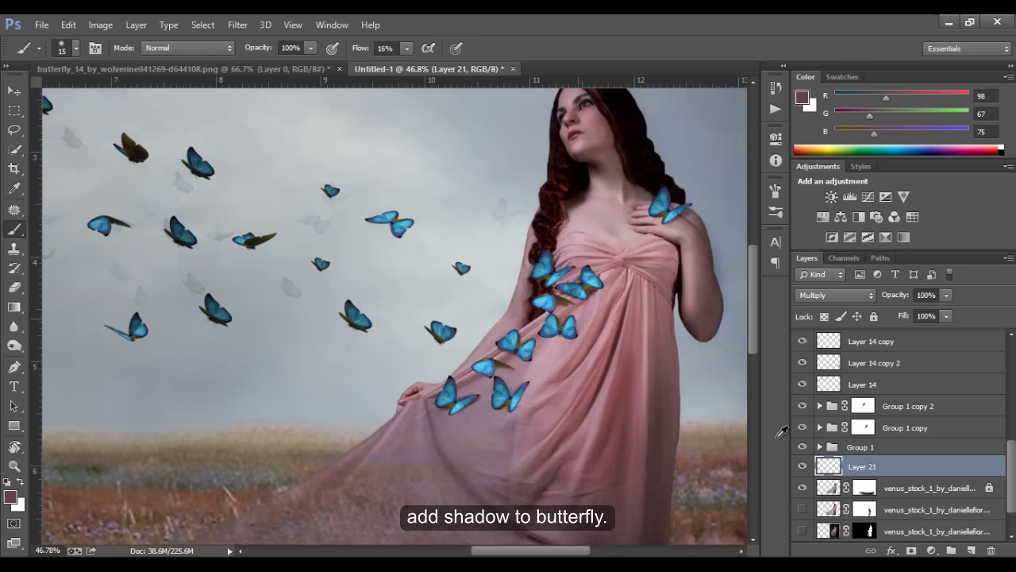
scroll(671, 158, "up", 6)
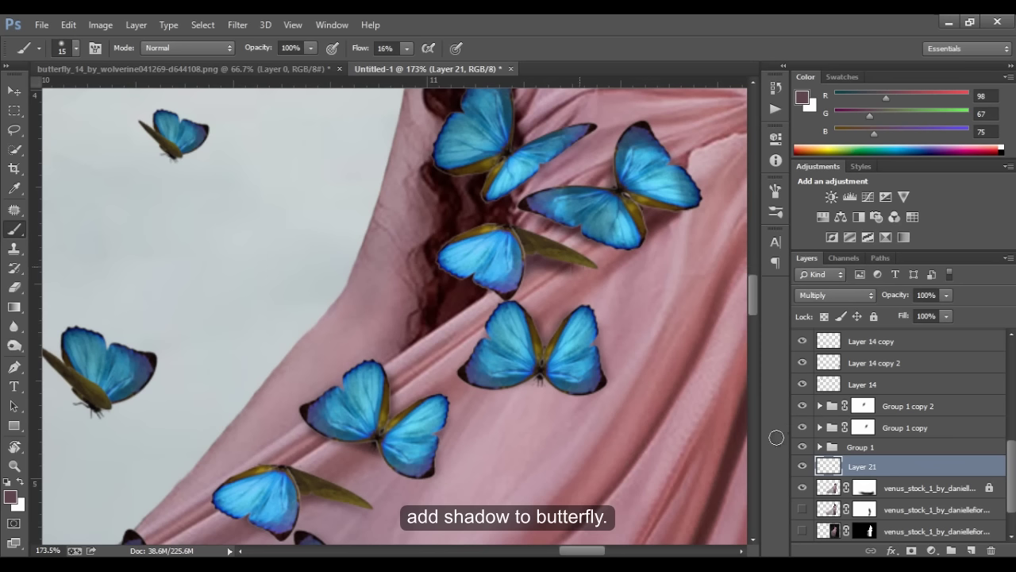
left_click_drag(549, 277, 594, 270)
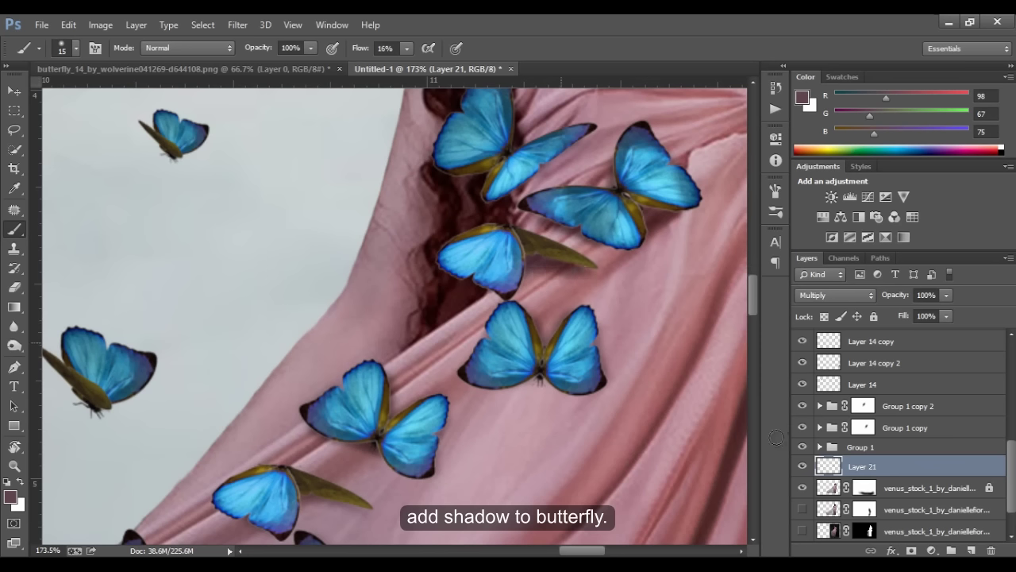
left_click_drag(600, 321, 597, 365)
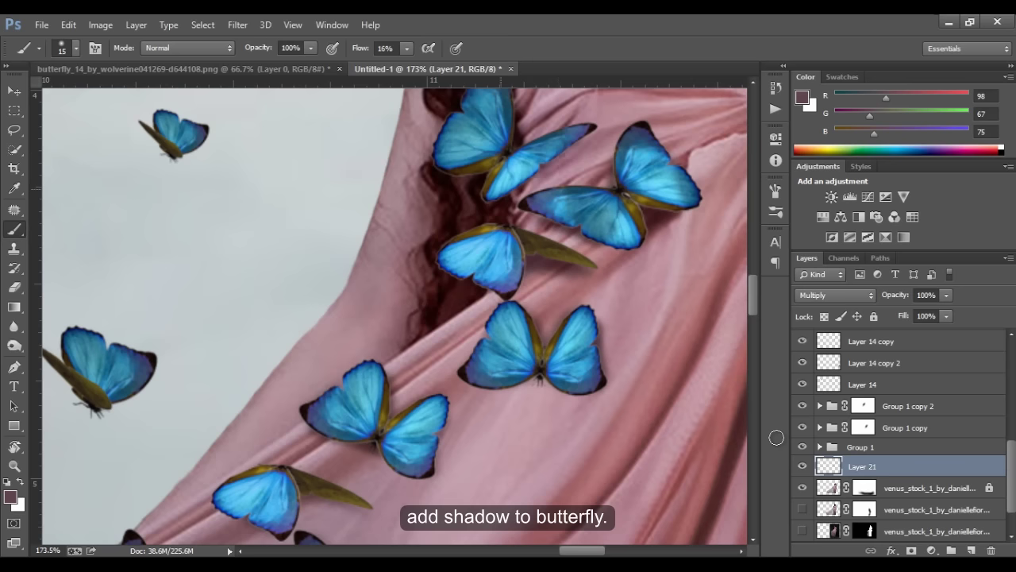
scroll(395, 316, "down", 5)
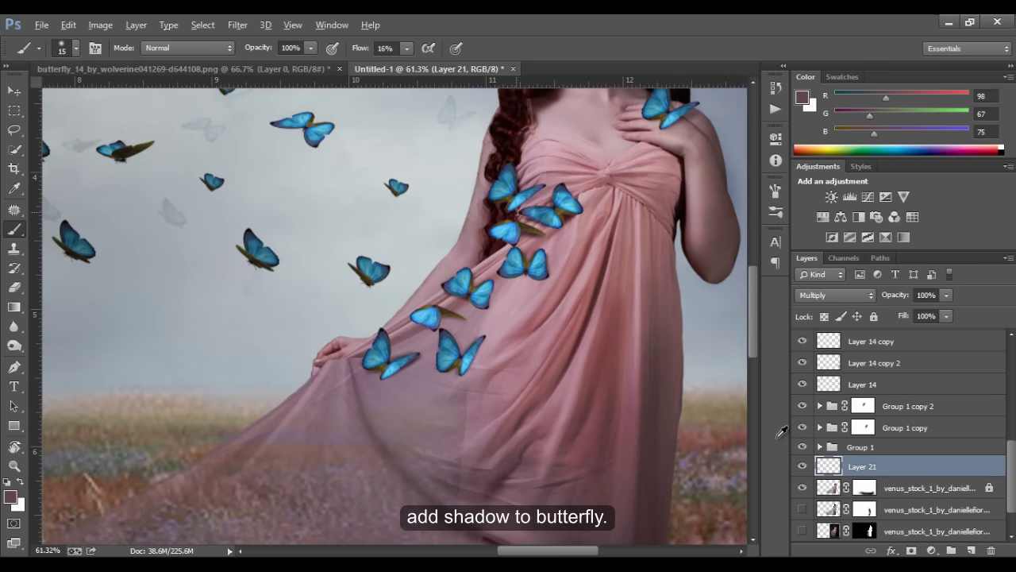
scroll(394, 316, "up", 3)
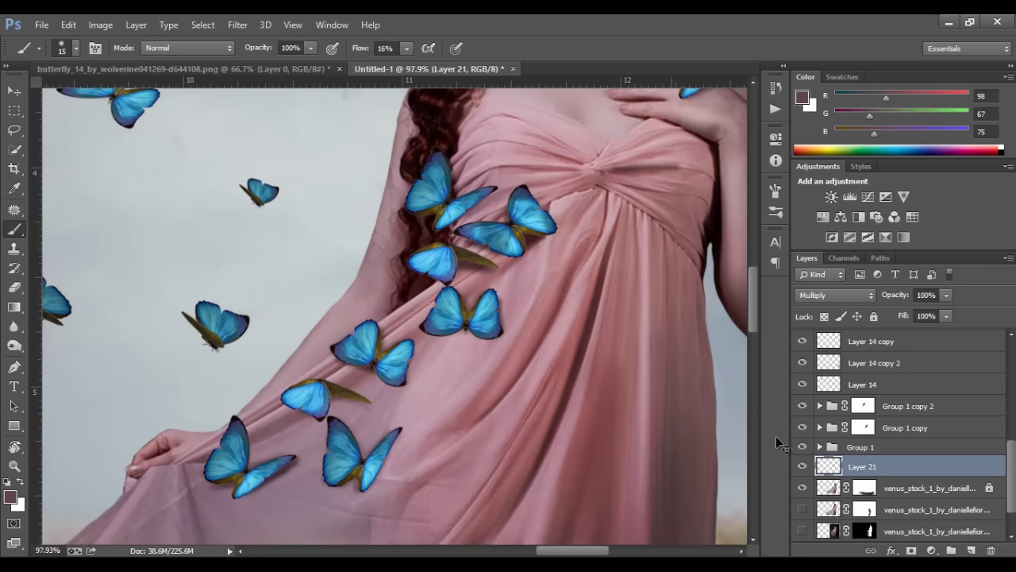
Fit the whole image in the window and scroll through it to review the composite.
key("ctrl+0")
scroll(775, 437, "up", 5)
scroll(776, 437, "up", 5)
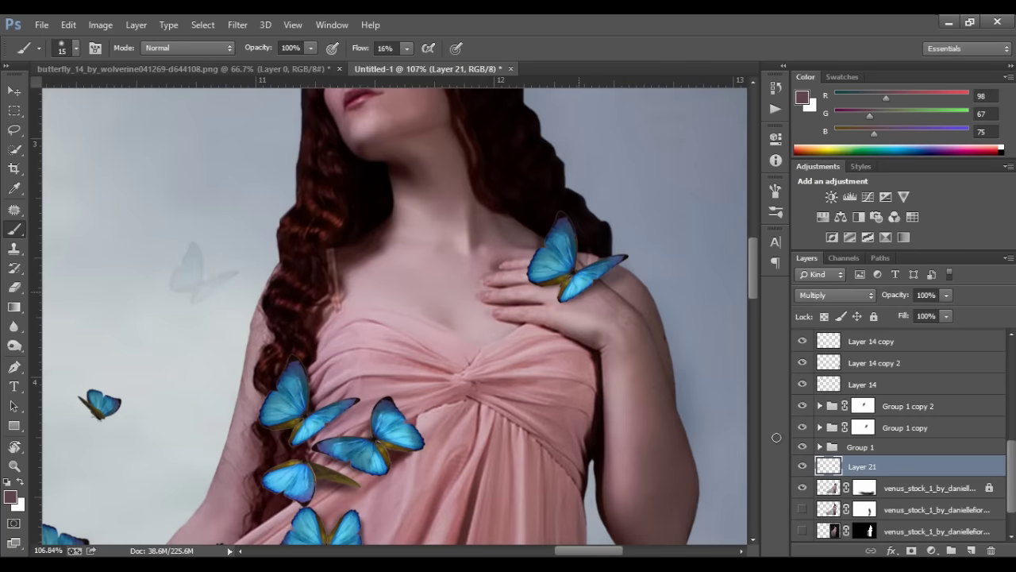
scroll(775, 437, "down", 2)
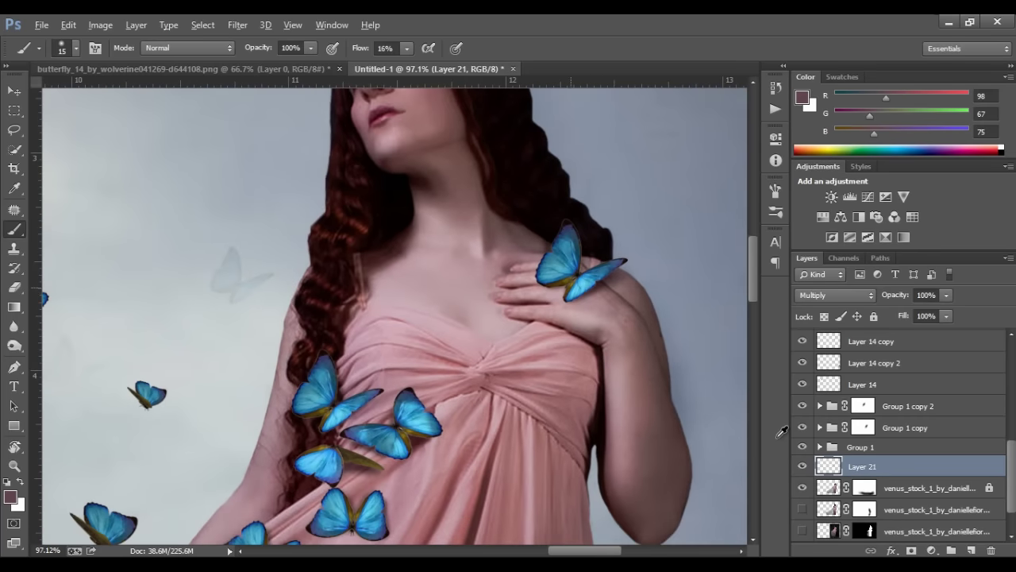
scroll(778, 435, "down", 2)
scroll(780, 433, "down", 2)
scroll(782, 431, "down", 2)
scroll(780, 435, "down", 2)
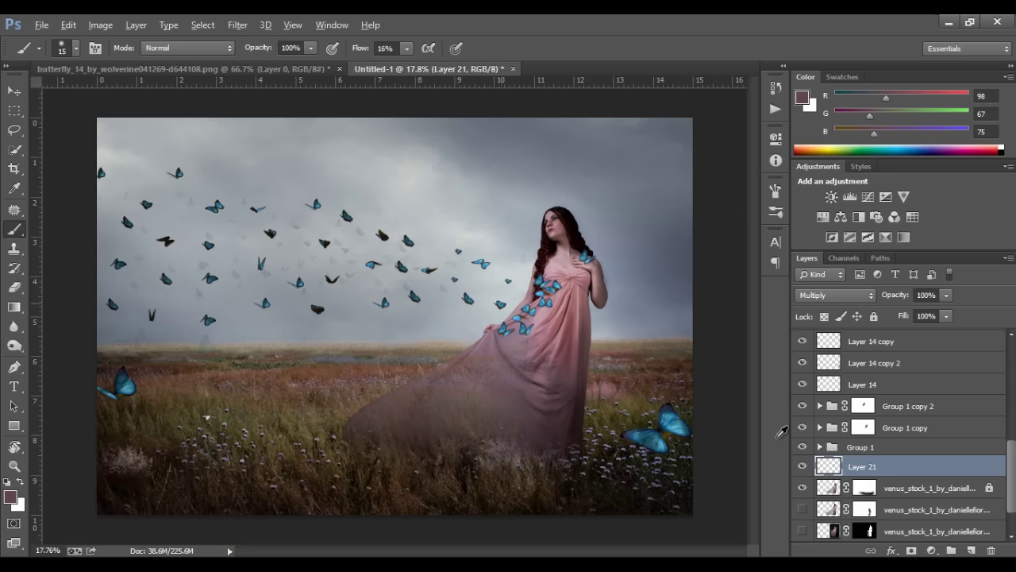
key("v")
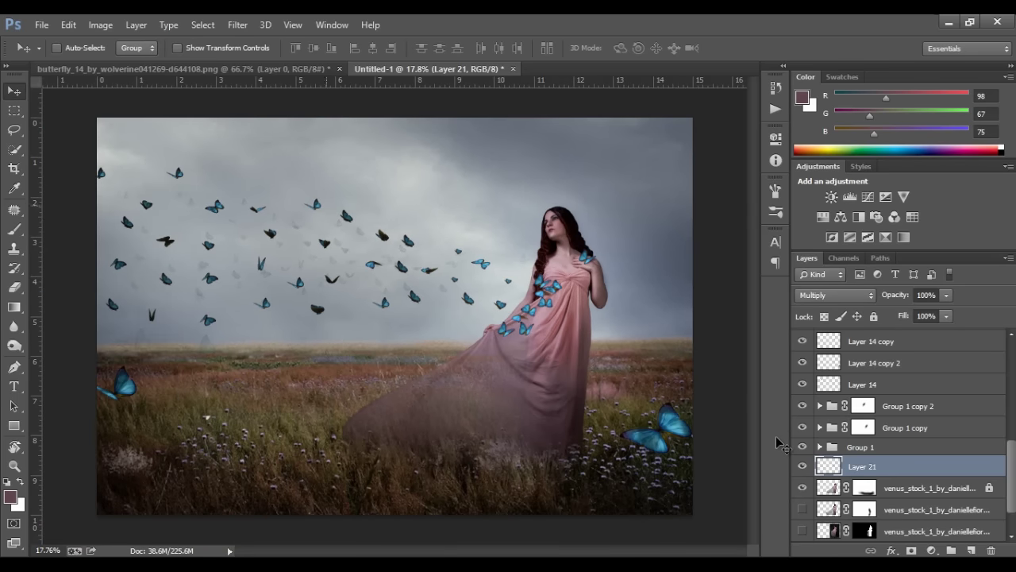
scroll(777, 443, "down", 1)
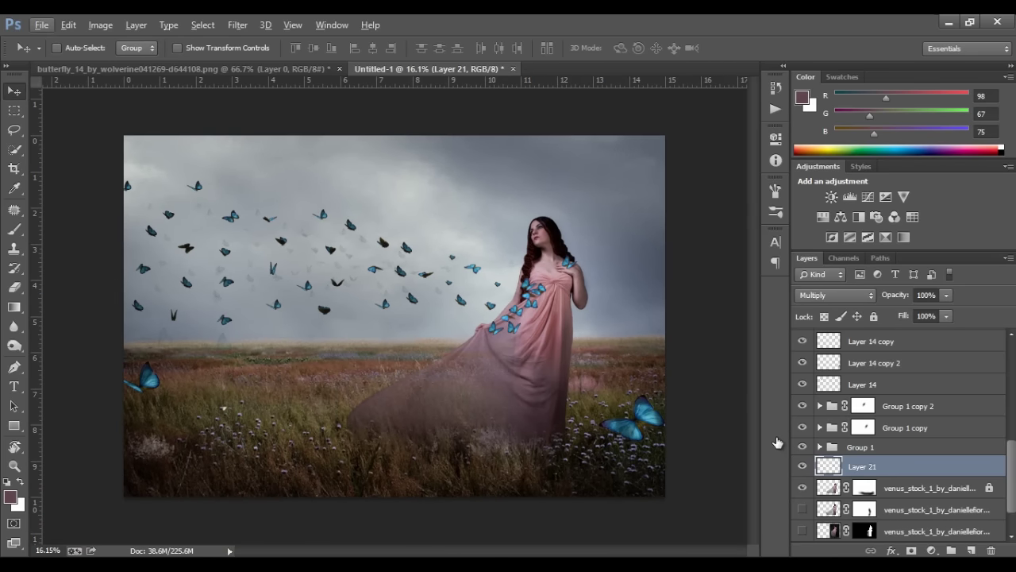
scroll(778, 442, "down", 1)
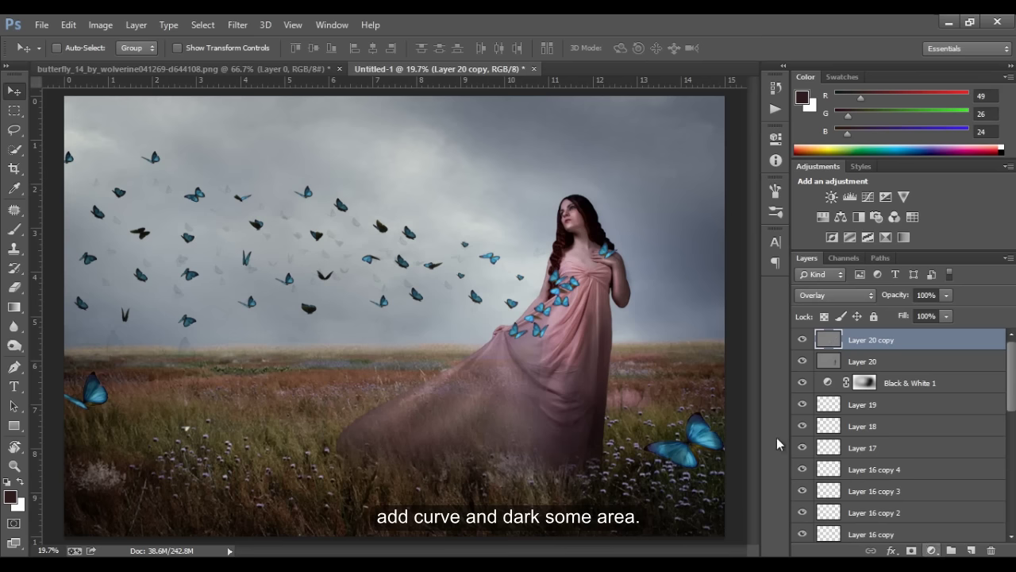
Add a darkening Curves adjustment layer and invert its mask to black.
left_click(931, 551)
key("Return")
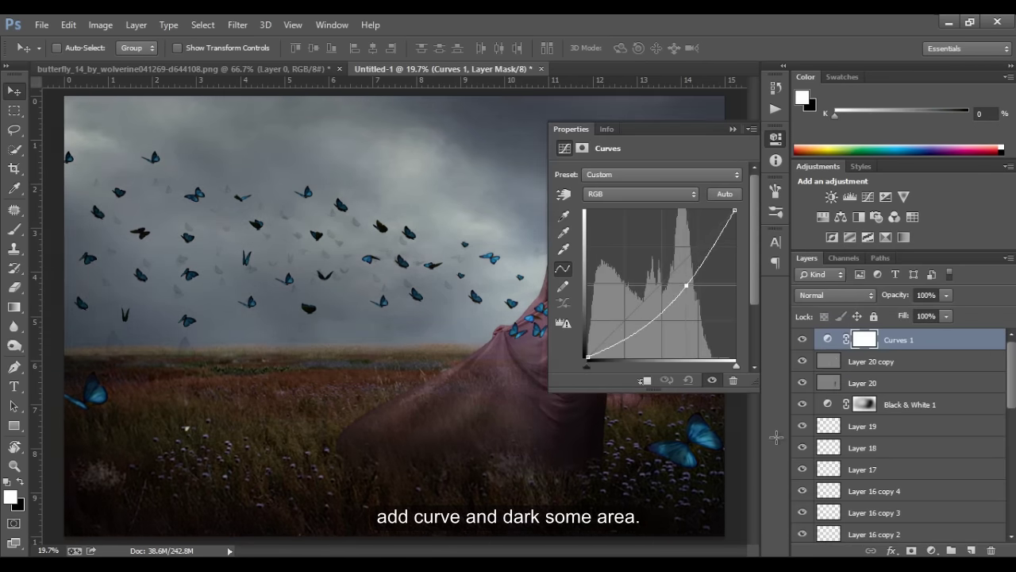
left_click(776, 439)
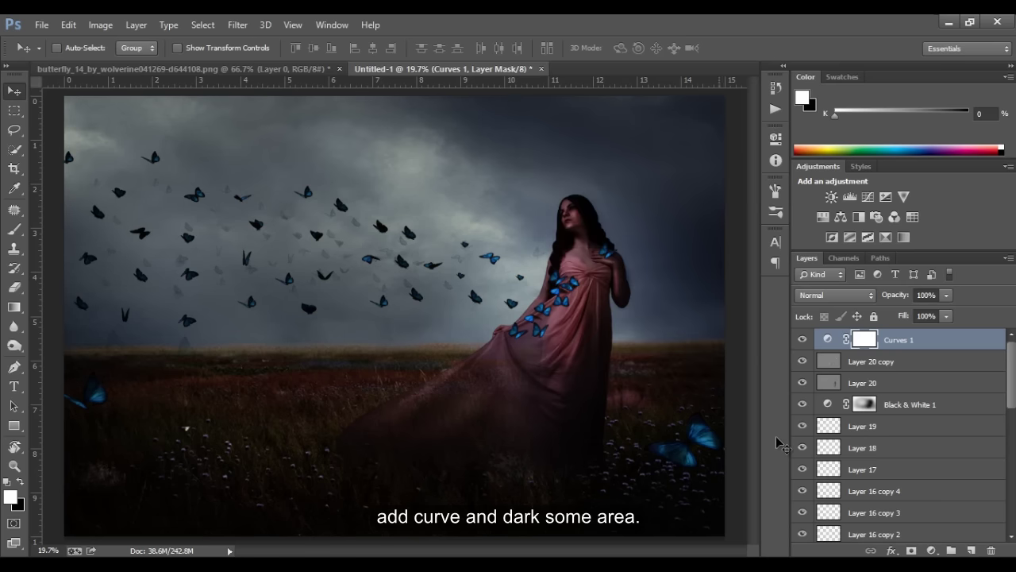
key("b")
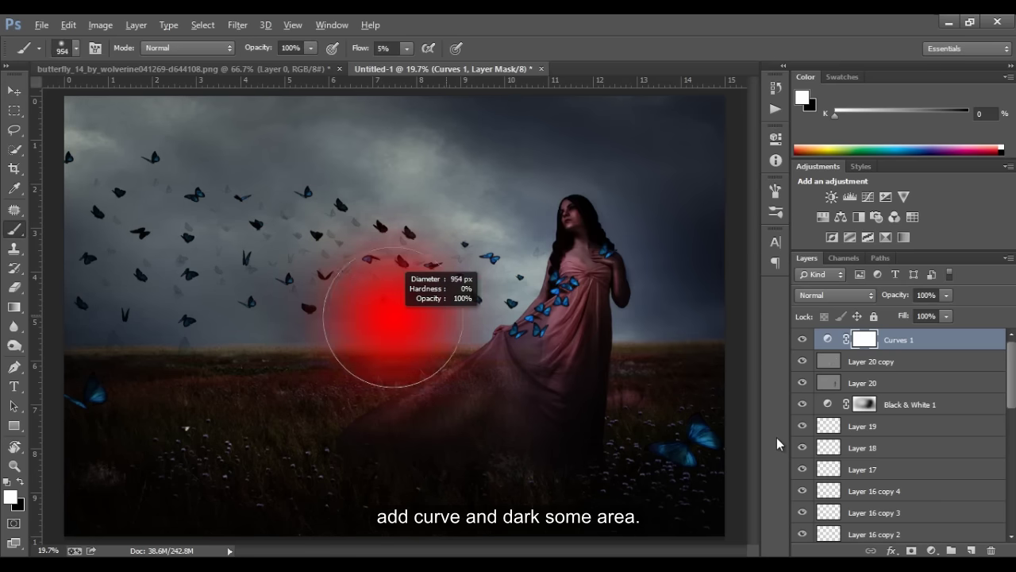
key("ctrl+i")
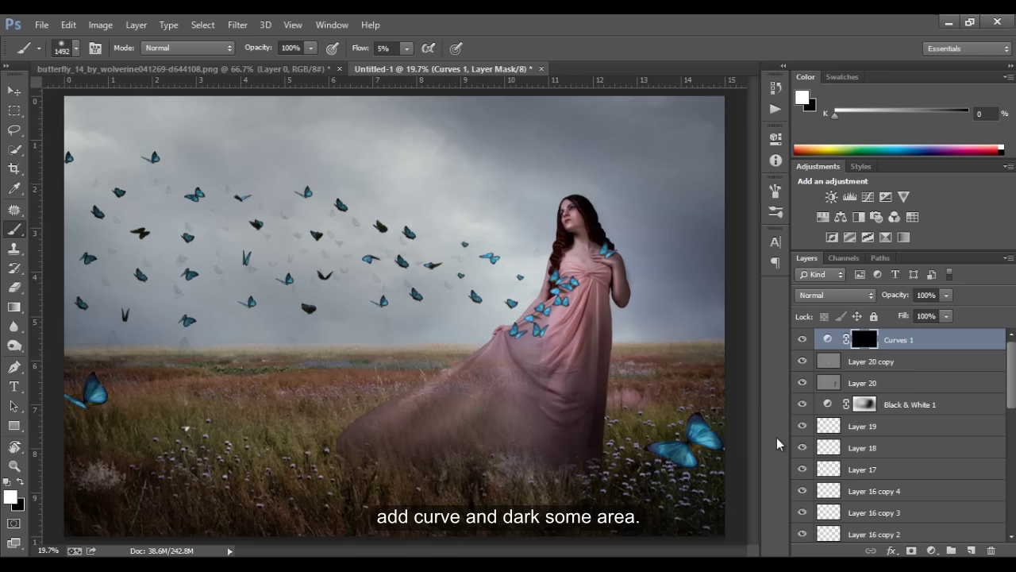
Paint white at 24% flow with a ~1360 px brush over the sky and edges.
key("shift+0")
left_click_drag(362, 193, 342, 192)
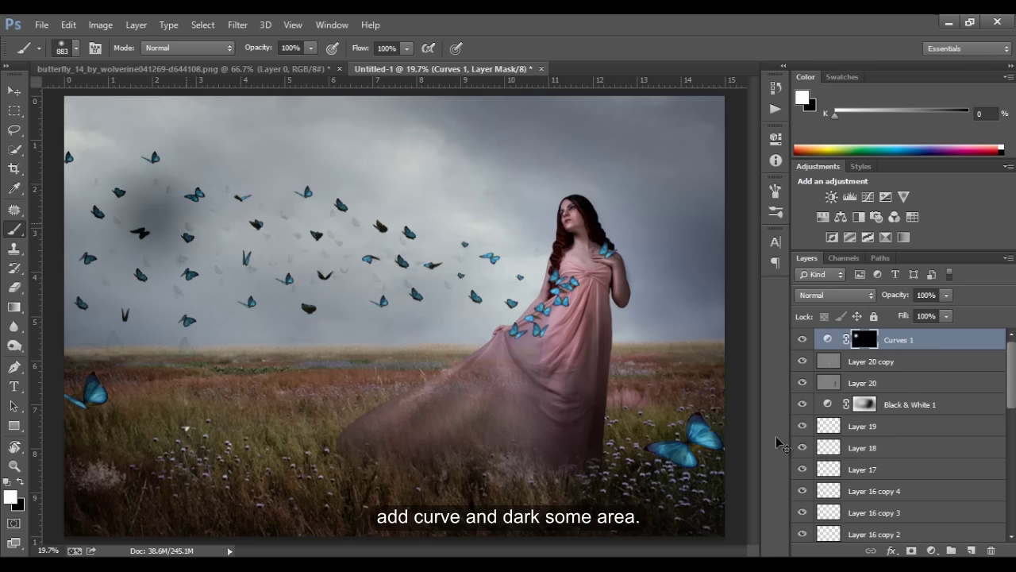
key("shift+2")
key("shift+4")
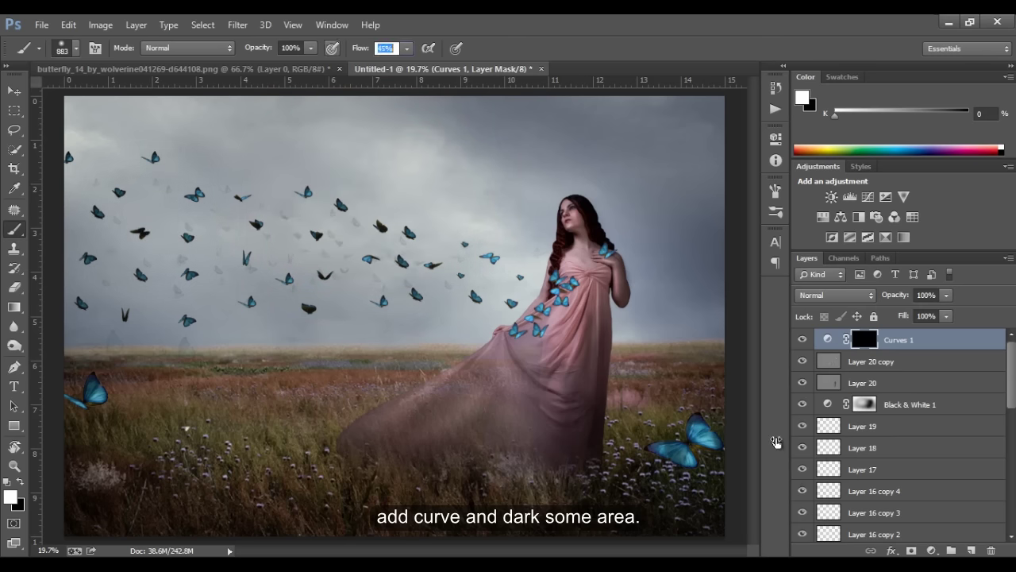
left_click_drag(227, 159, 262, 159)
mouse_move(295, 231)
left_mouse_down()
mouse_move(445, 278)
mouse_move(199, 270)
mouse_move(162, 190)
mouse_move(461, 158)
mouse_move(603, 167)
mouse_move(683, 231)
mouse_move(667, 484)
mouse_move(317, 485)
mouse_move(104, 357)
mouse_move(135, 151)
left_mouse_up()
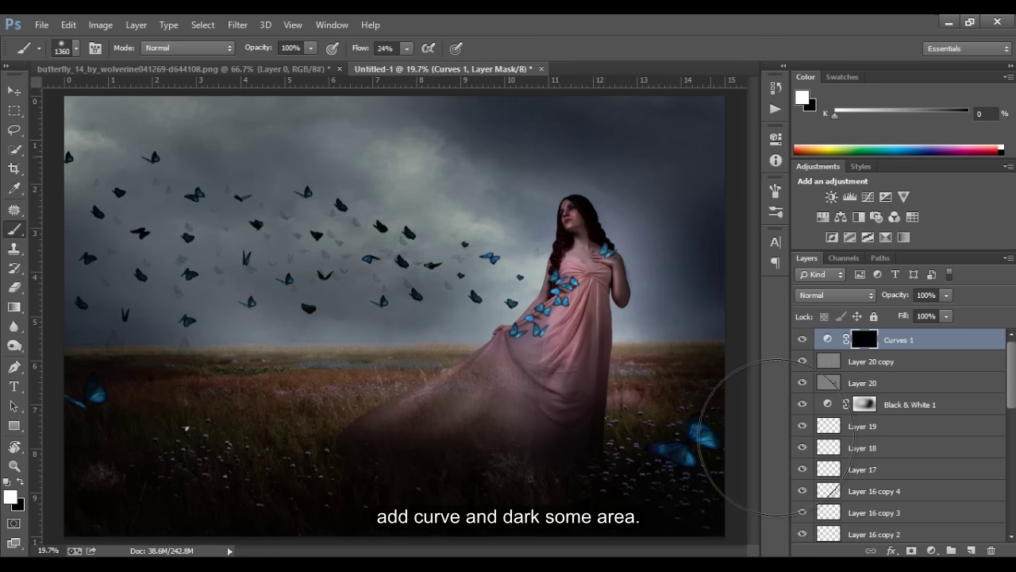
key("x")
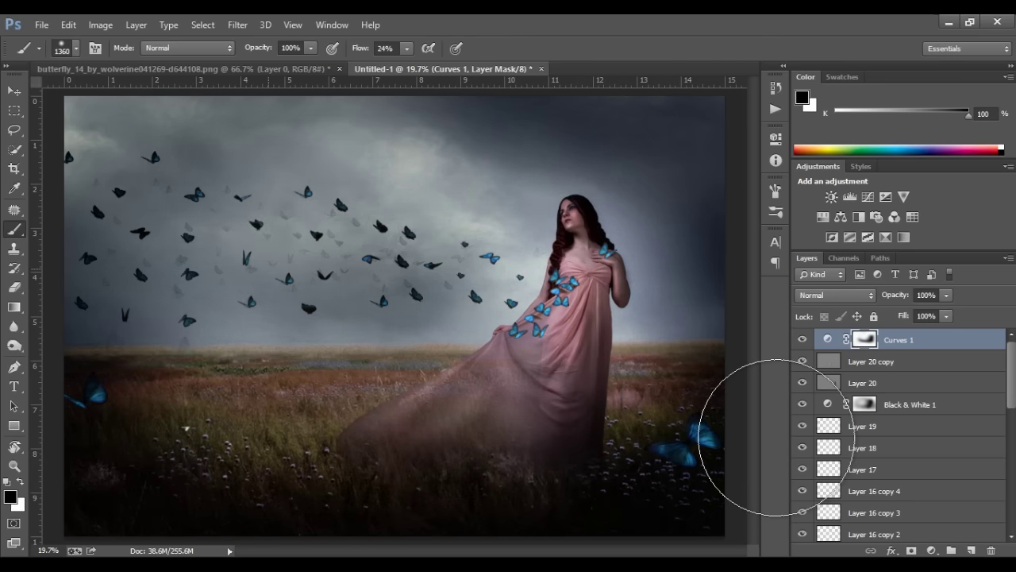
Reset the paint colour to white and toggle Layer 20 copy's visibility to compare.
key("x")
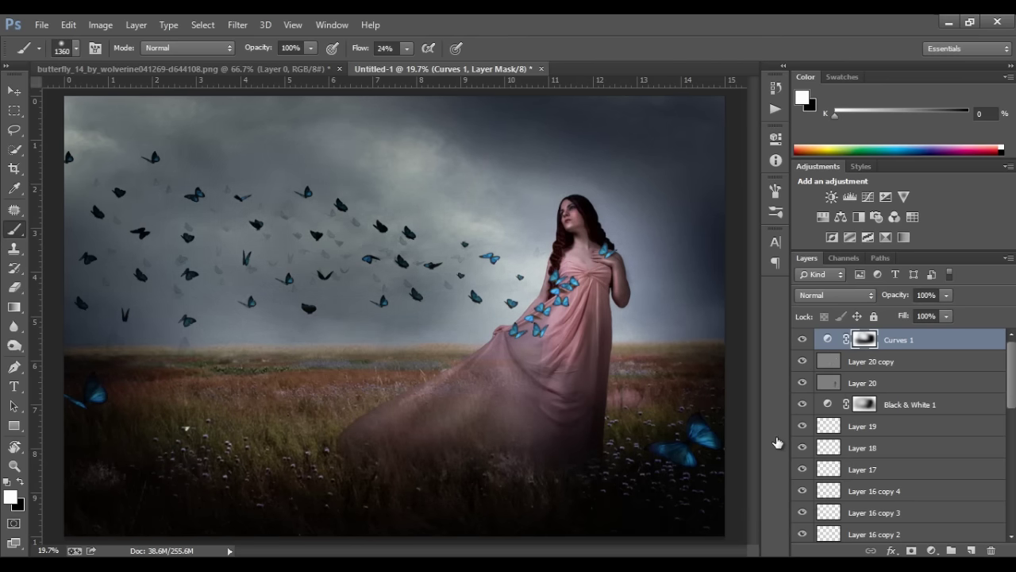
left_click(801, 361)
left_click(802, 361)
Add a Warming Filter (85) photo filter at 57% density and bring up the stock-images folder.
left_click(932, 551)
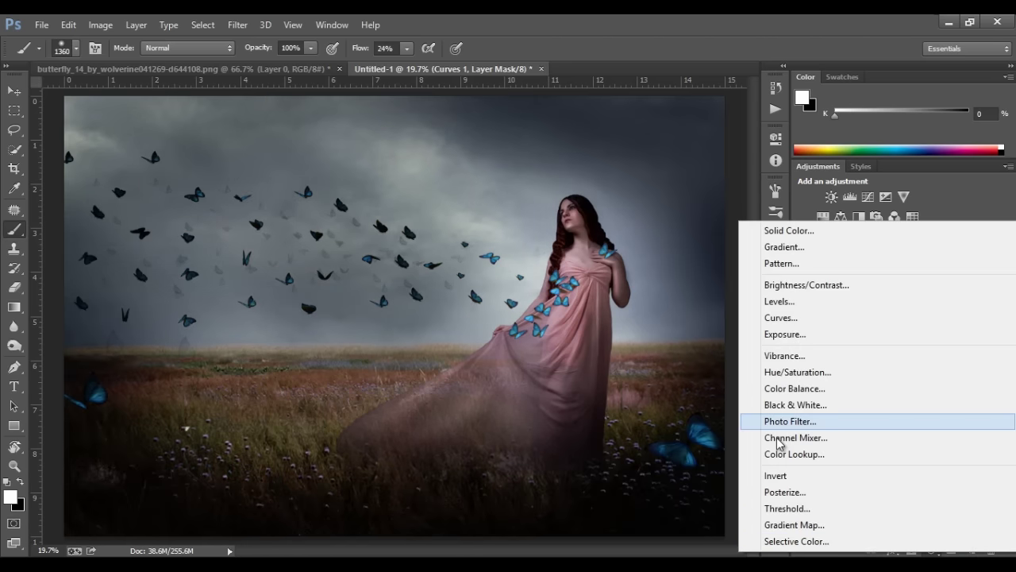
left_click(778, 420)
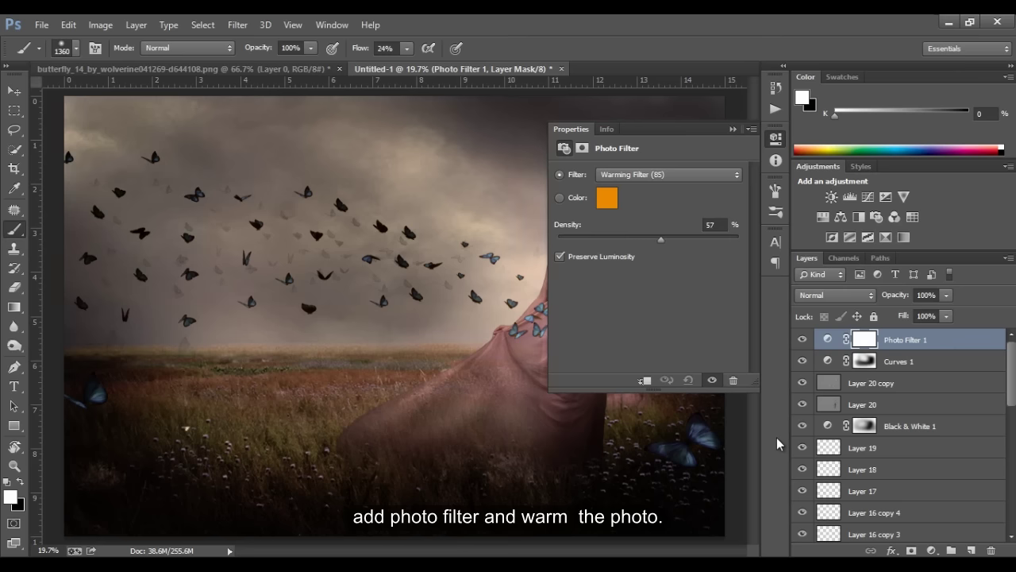
left_click(777, 444)
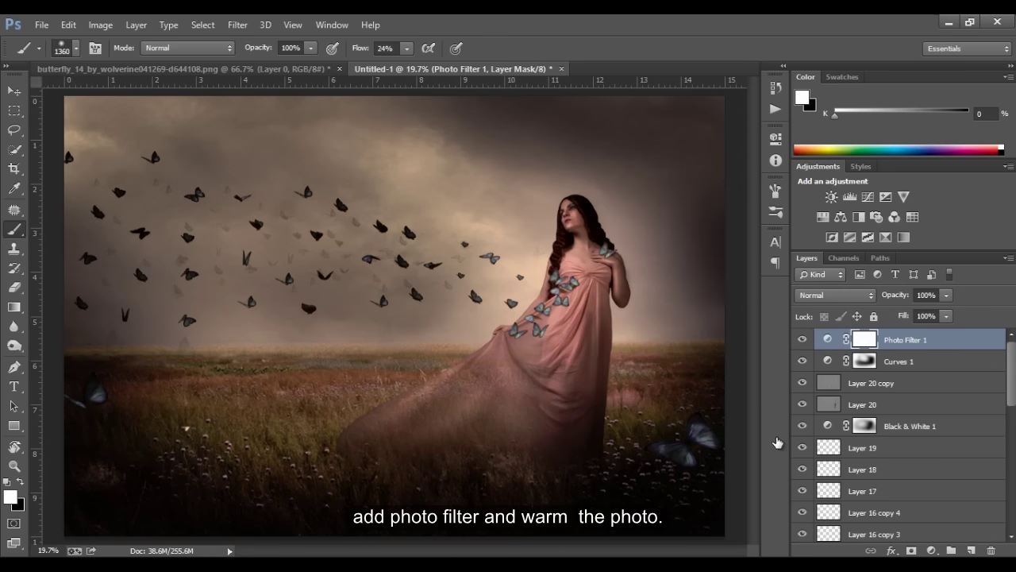
key("alt+Tab")
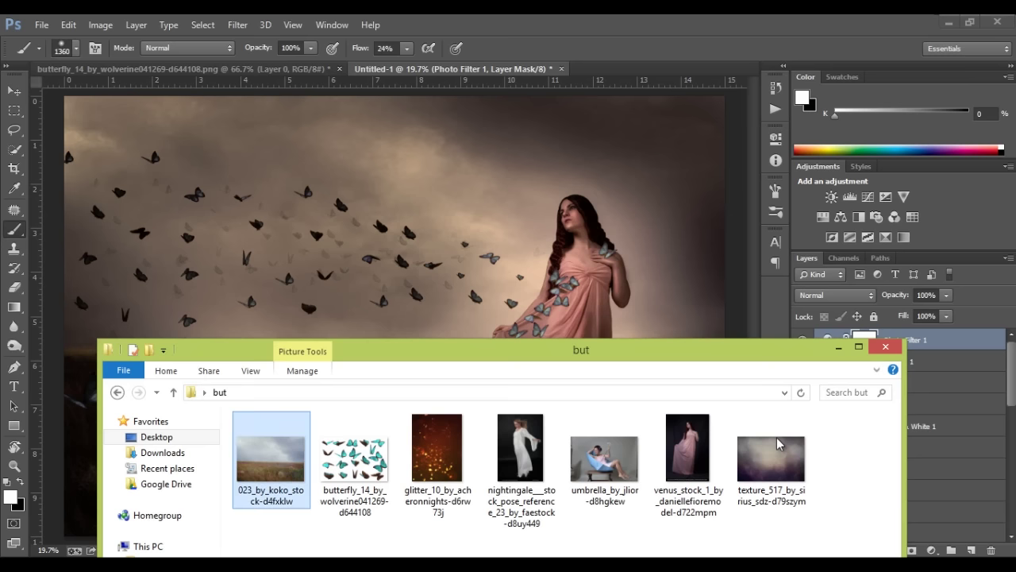
Place the purple bokeh texture over the canvas, enlarge it slightly, and blend it in Soft Light.
left_click_drag(777, 444, 777, 443)
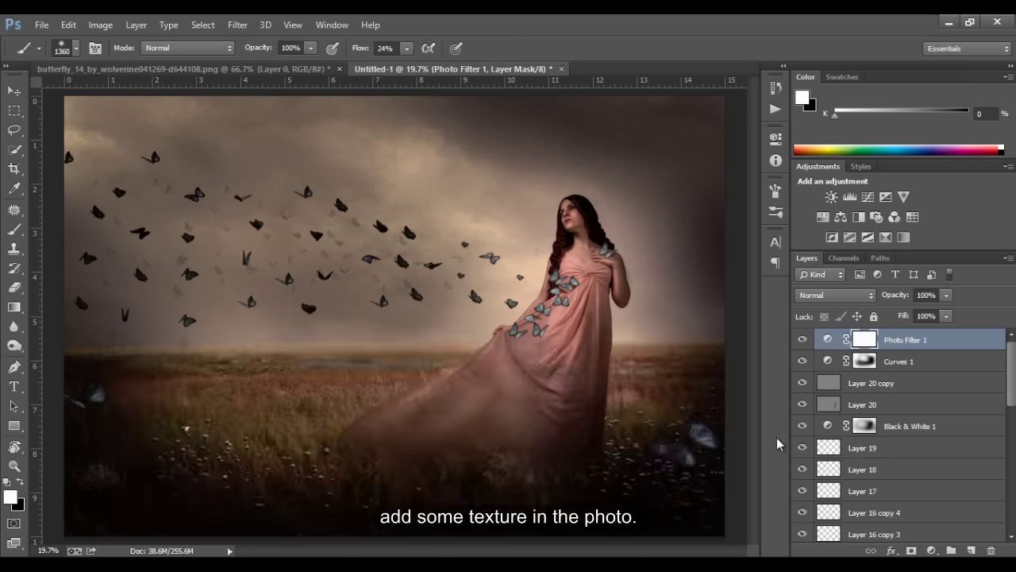
left_click_drag(707, 524, 724, 535)
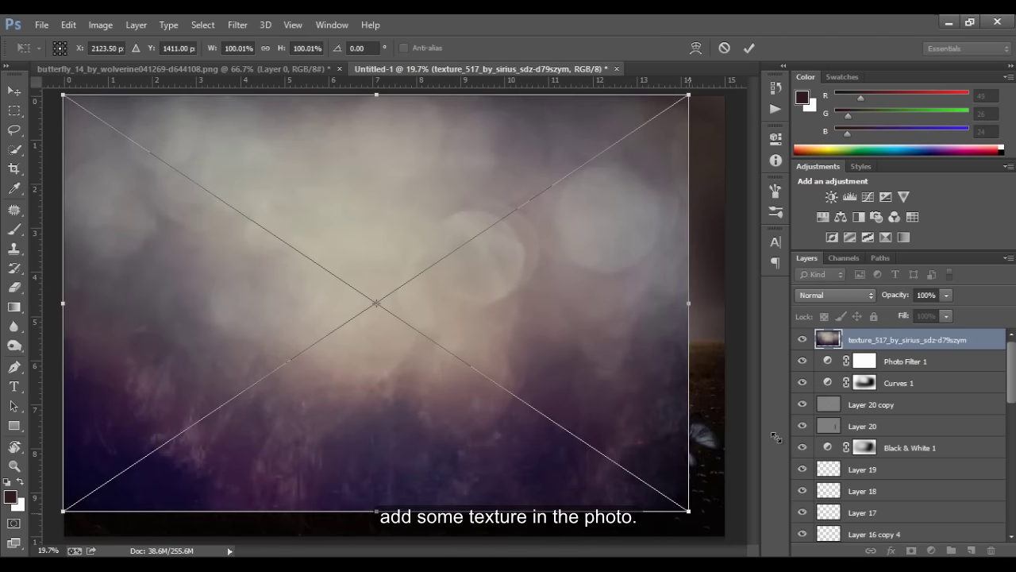
key("Return")
key("shift+alt+o")
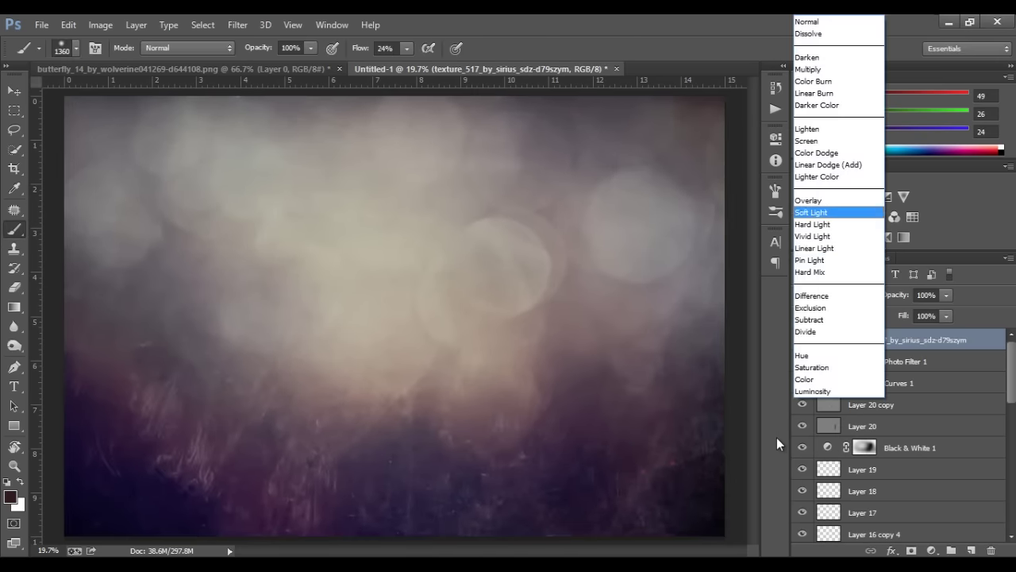
key("shift+alt+f")
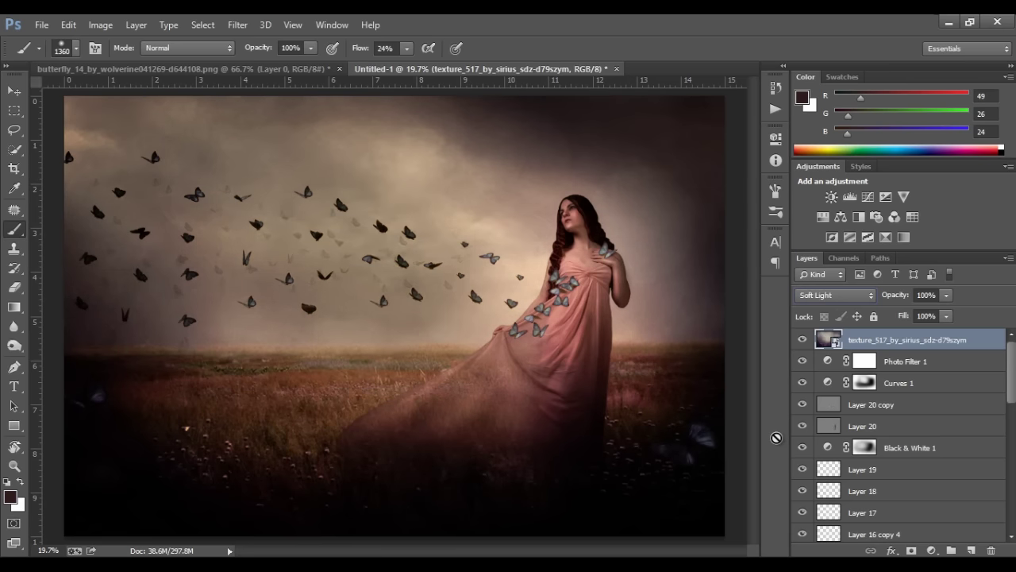
Add a layer mask to the texture layer.
key("Tab")
left_click(912, 550)
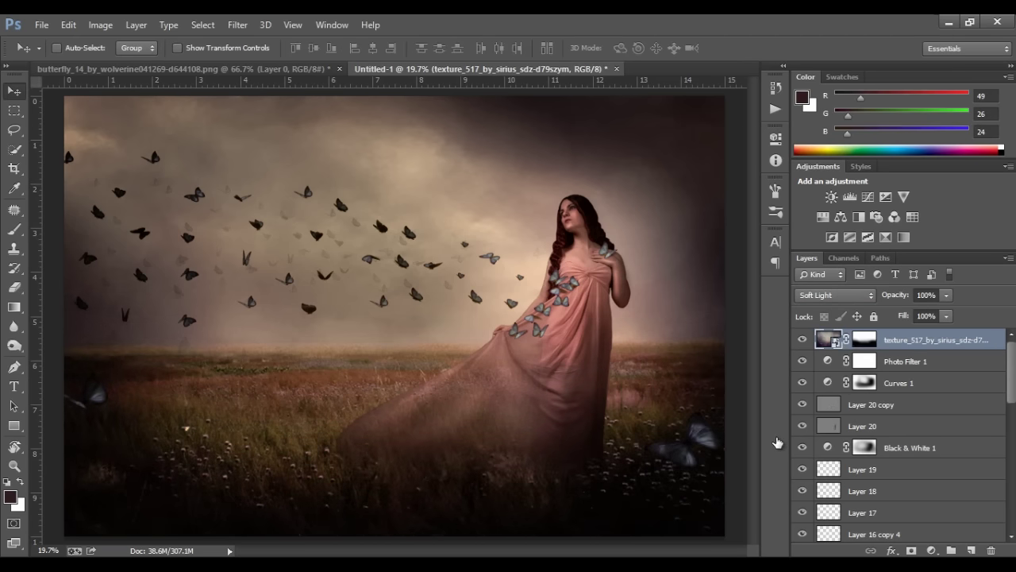
scroll(901, 433, "down", 1)
scroll(901, 433, "down", 3)
scroll(901, 433, "down", 3)
scroll(901, 433, "down", 3)
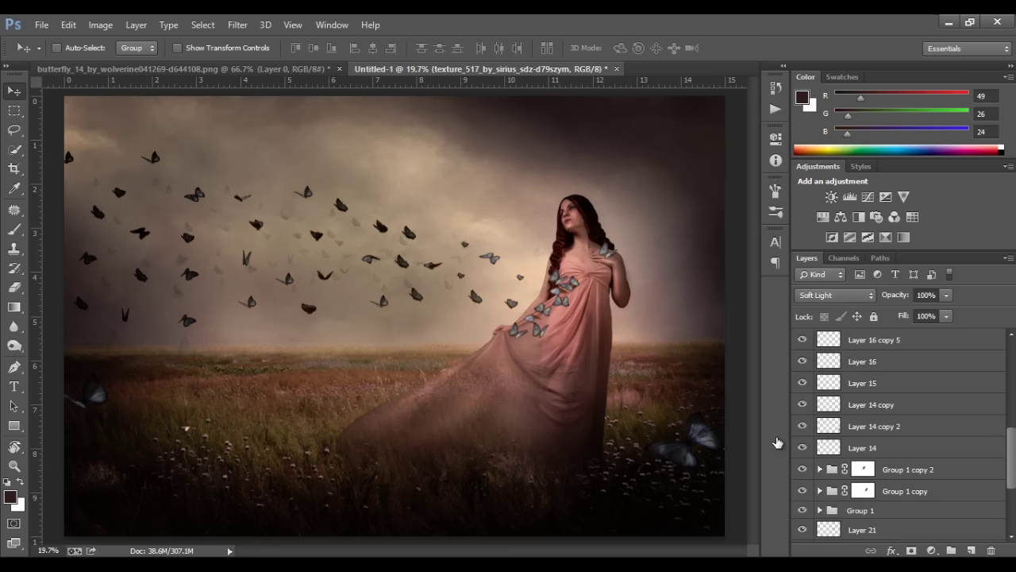
scroll(901, 433, "up", 5)
scroll(901, 432, "up", 5)
left_click(932, 551)
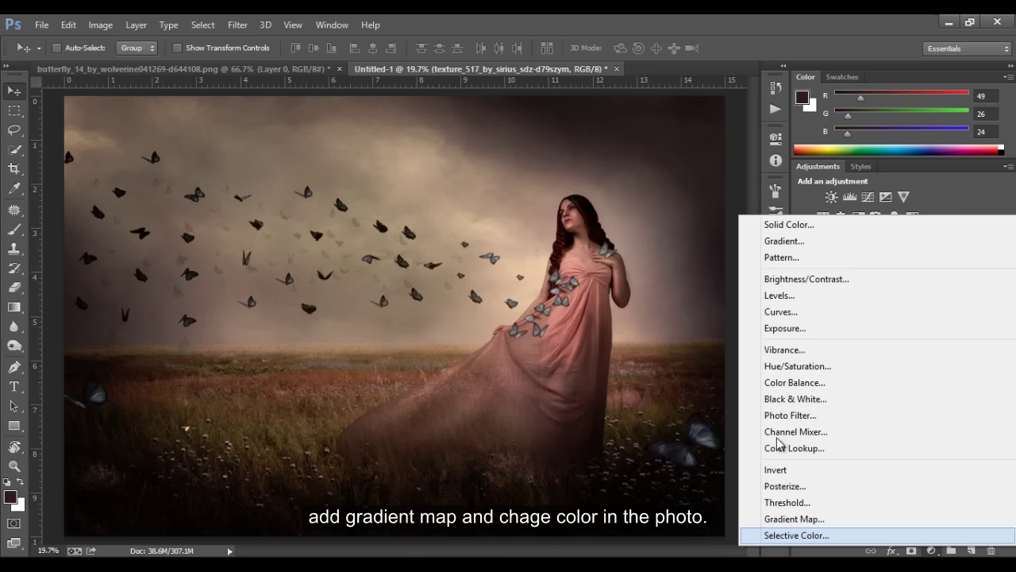
Add a Gradient Map adjustment and lower its opacity to 44%.
left_click(794, 518)
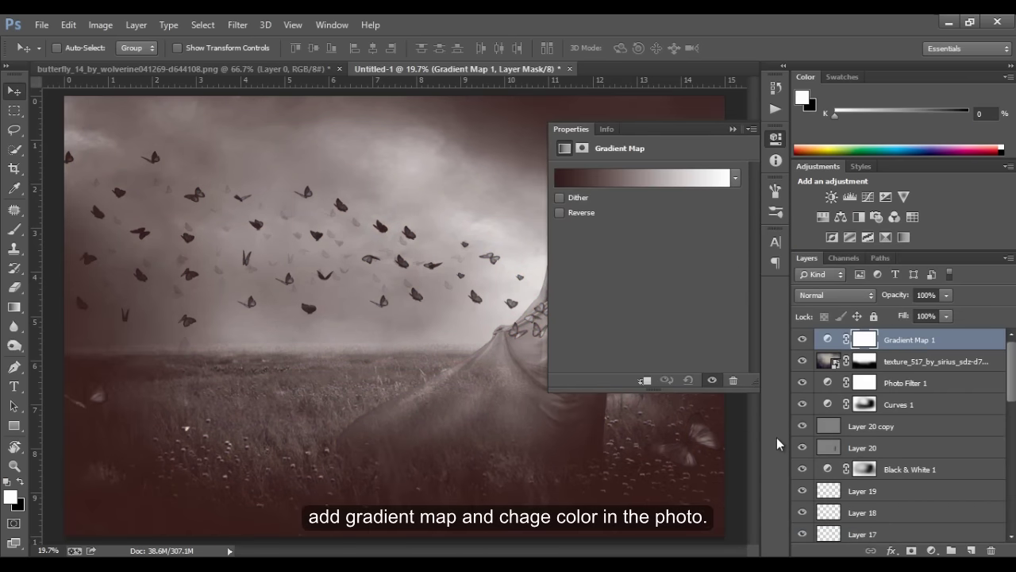
left_click(778, 444)
key("6")
key("8")
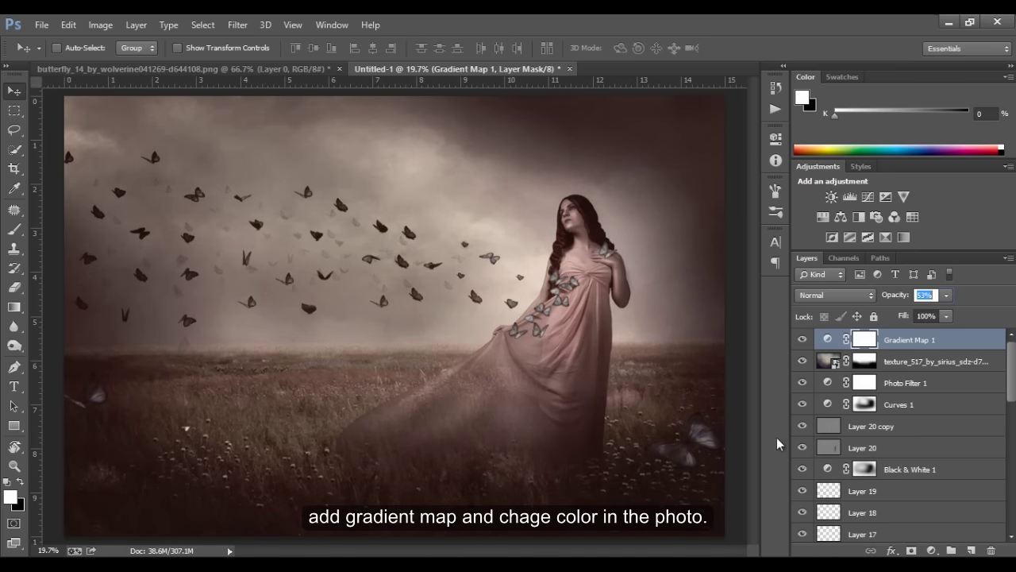
key("5")
key("2")
key("4")
key("4")
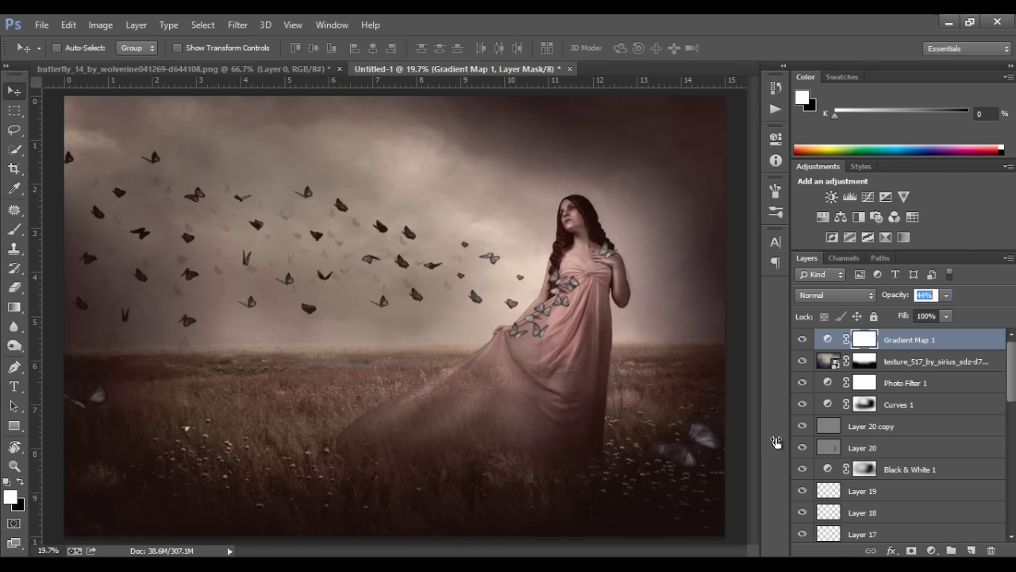
Add Selective Color on Neutrals: Cyan -4, Magenta -3, Yellow -2, Black +13.
left_click(931, 550)
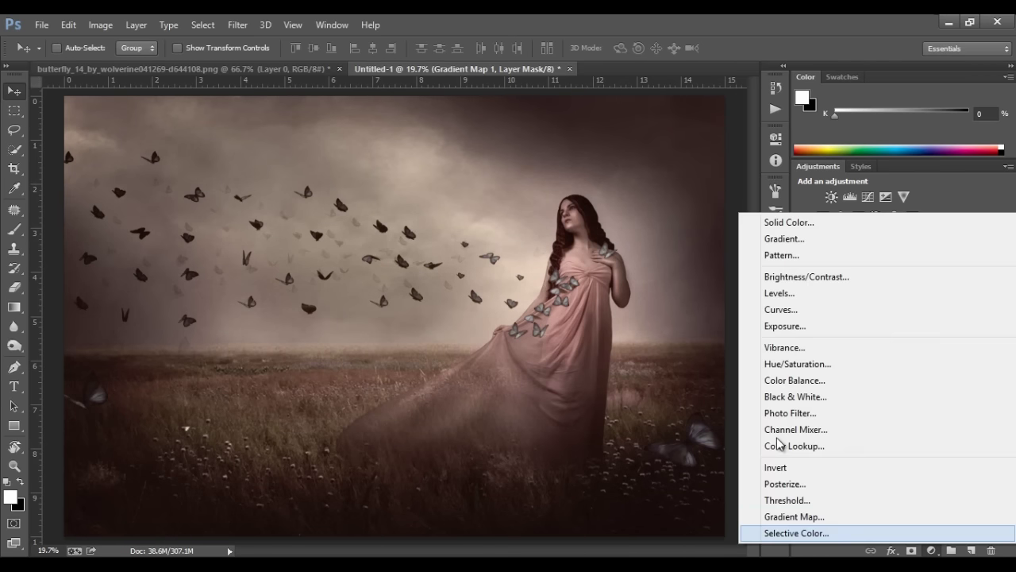
left_click(774, 526)
left_click(662, 194)
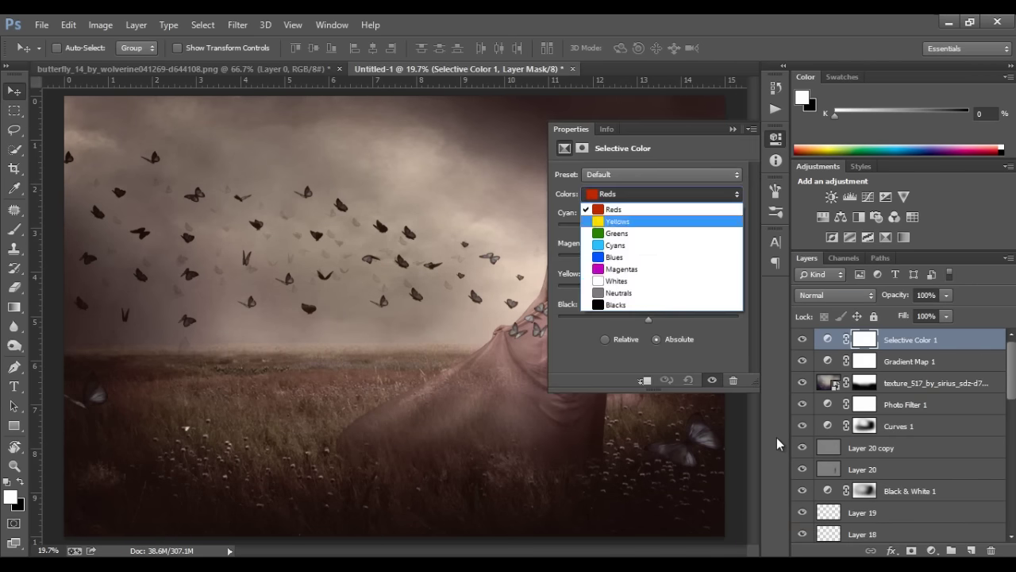
left_click(612, 293)
left_click_drag(649, 227, 665, 227)
type("-3")
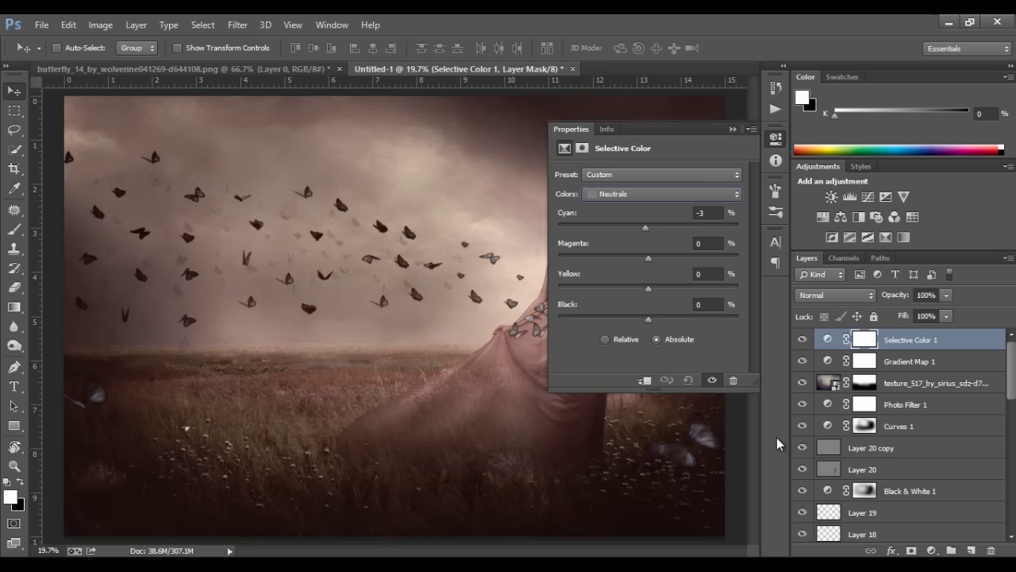
key("Tab")
key("Up")
key("Up")
key("shift+Up")
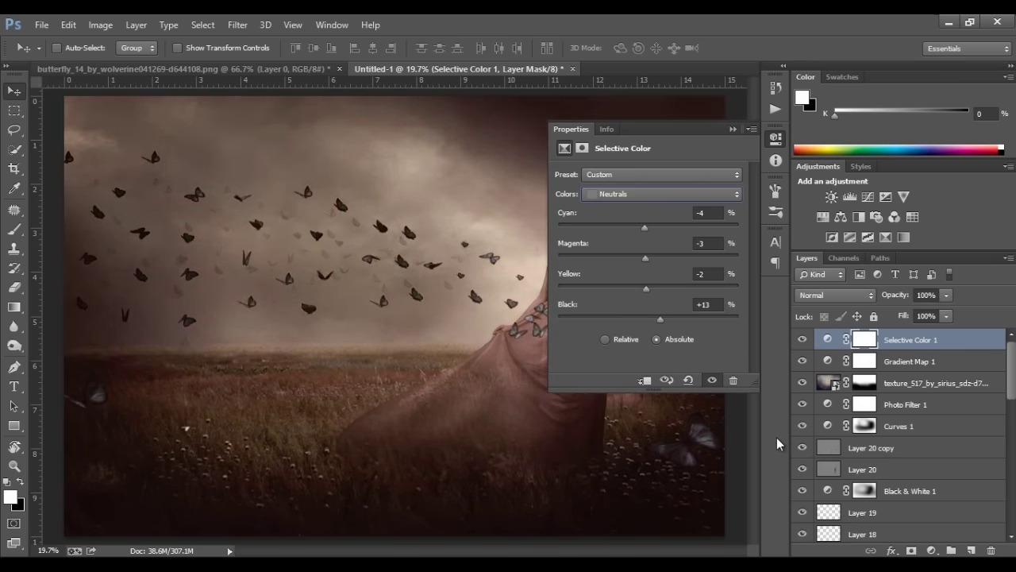
key("Down")
key("Down")
key("Down")
key("Return")
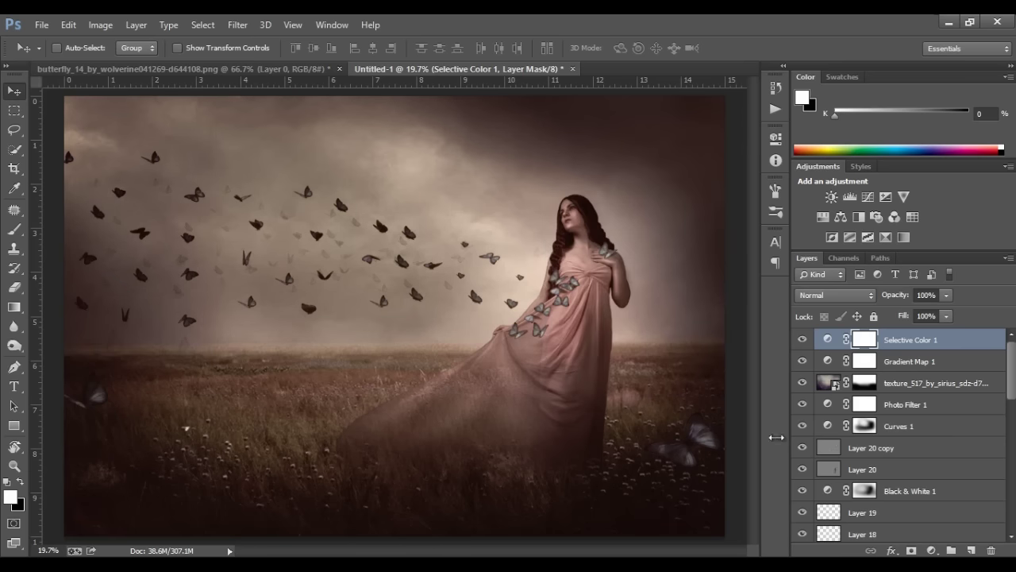
Add a Levels adjustment lifting the Blue channel's output black to 14.
left_click(931, 550)
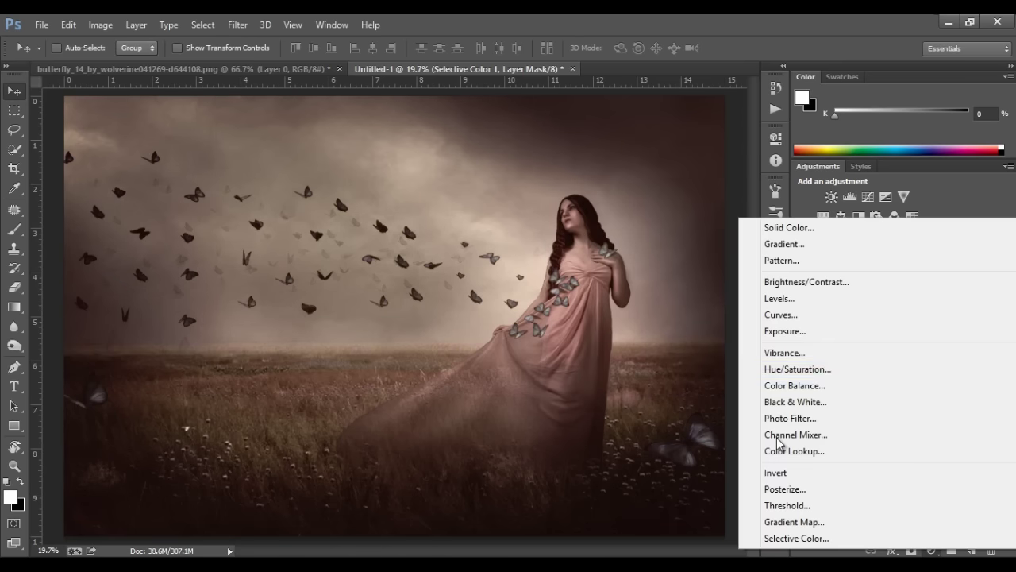
key("Return")
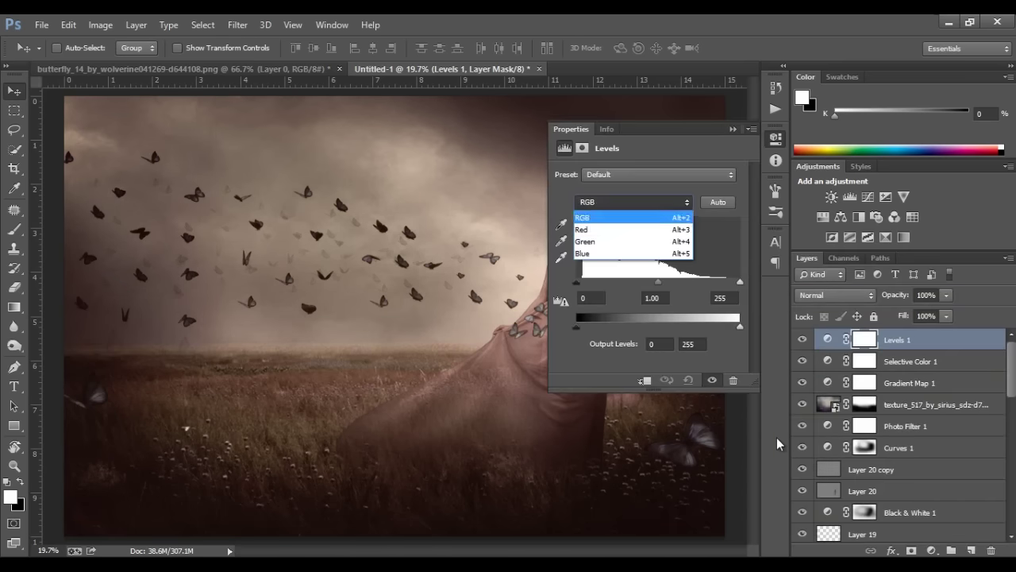
key("alt+5")
type("12")
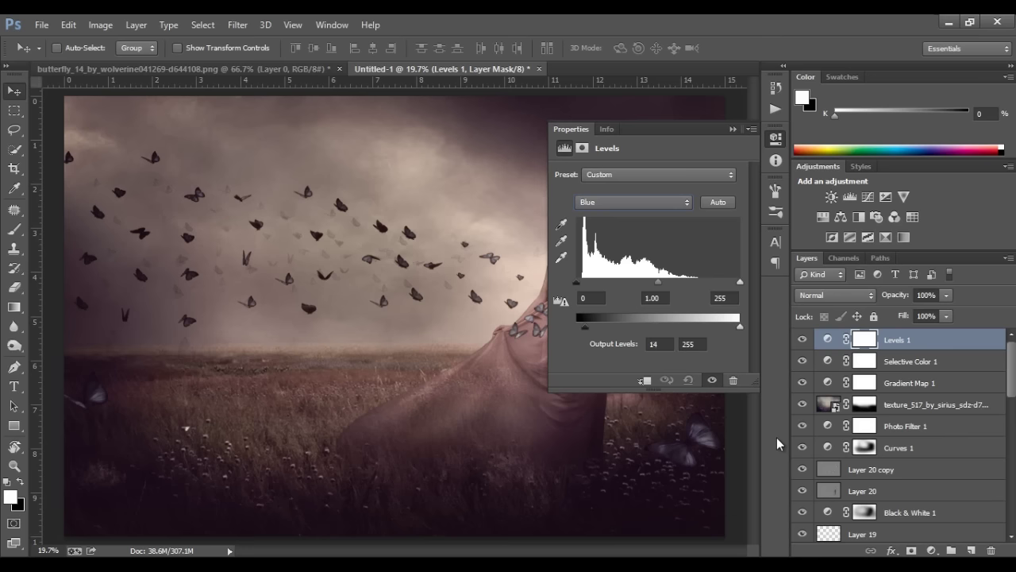
left_click(777, 444)
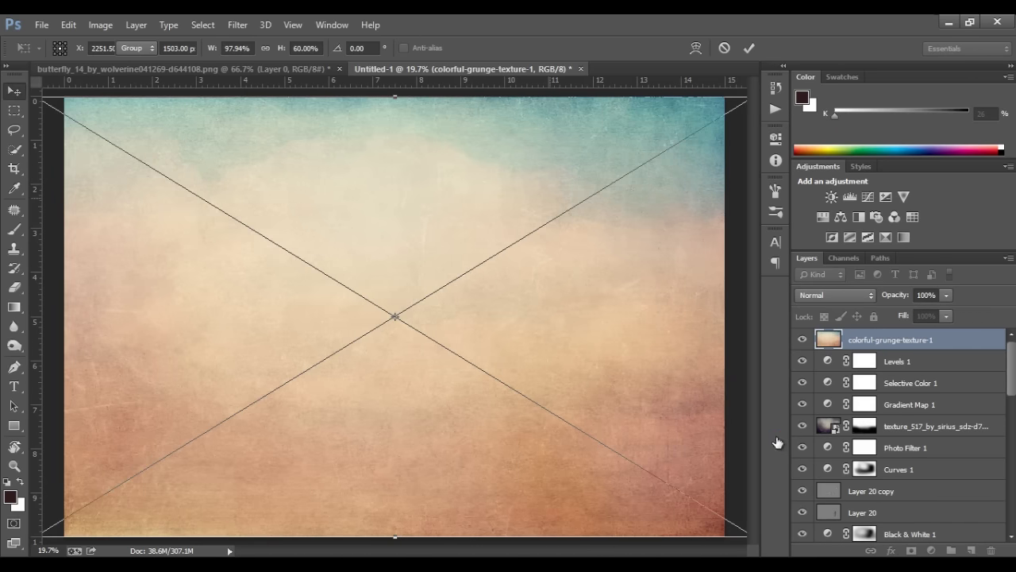
Commit colorful-grunge-texture-1, desaturate it, and blend it in Soft Light at 87% opacity.
key("Return")
right_click(776, 437)
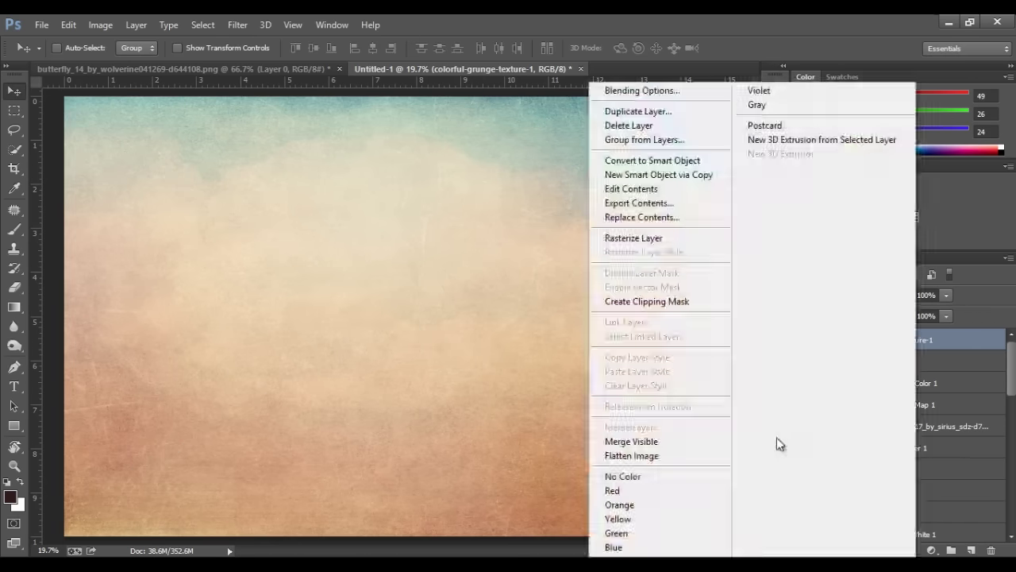
key("Escape")
key("ctrl+shift+u")
left_click(835, 294)
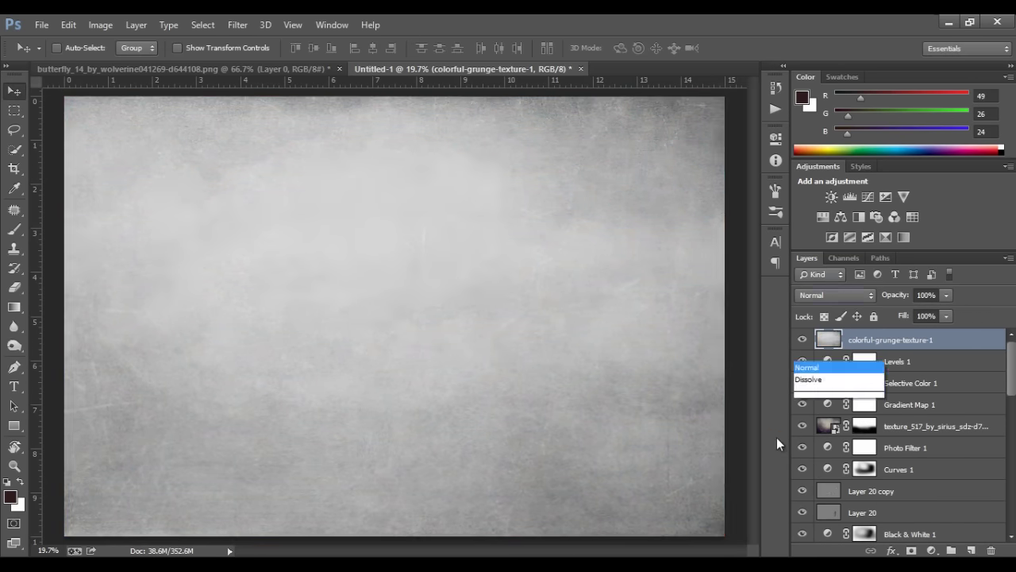
left_click(818, 211)
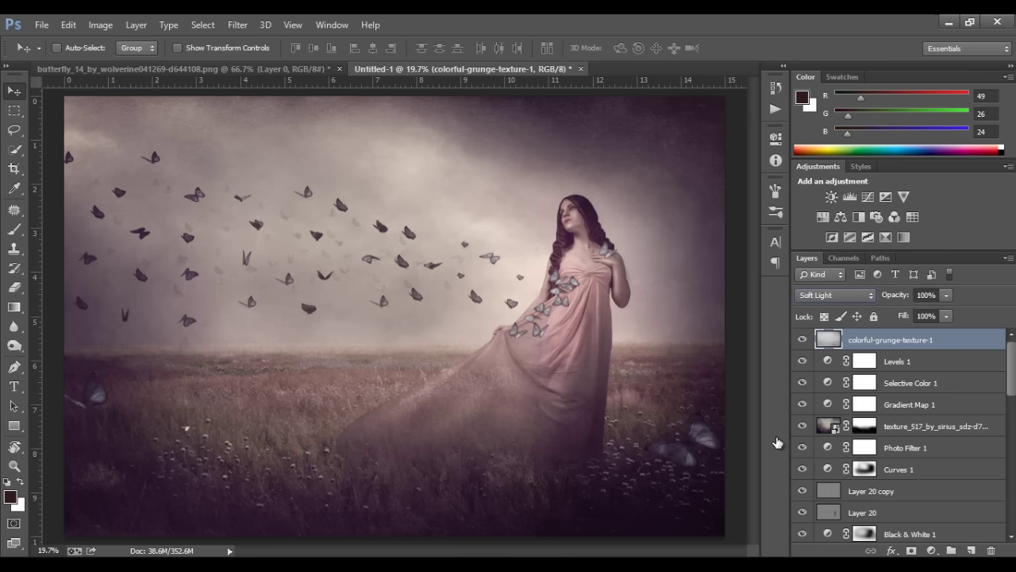
key("8")
Create empty Layer 23 above the texture and select the Gradient tool.
key("ctrl+shift+alt+n")
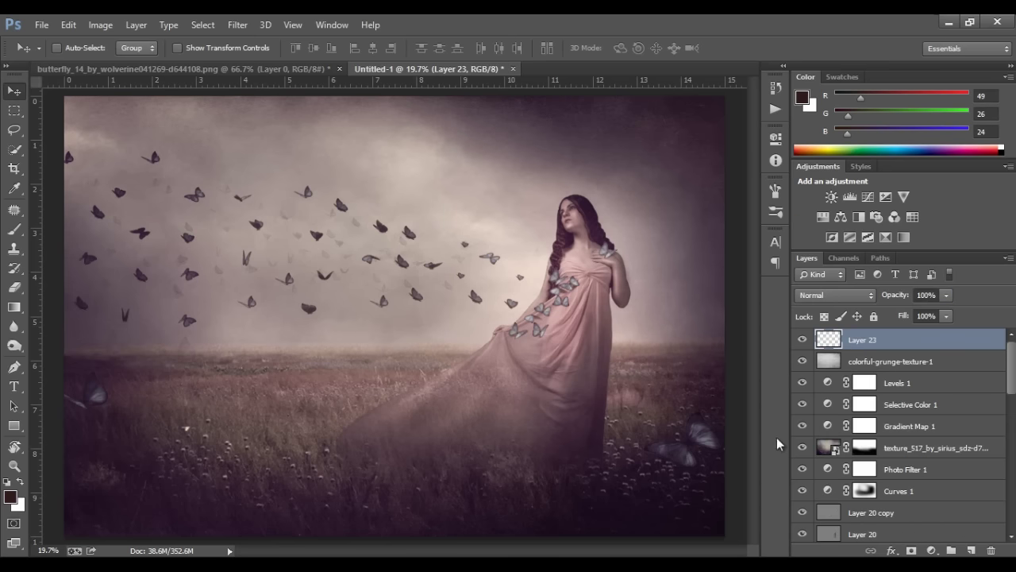
key("g")
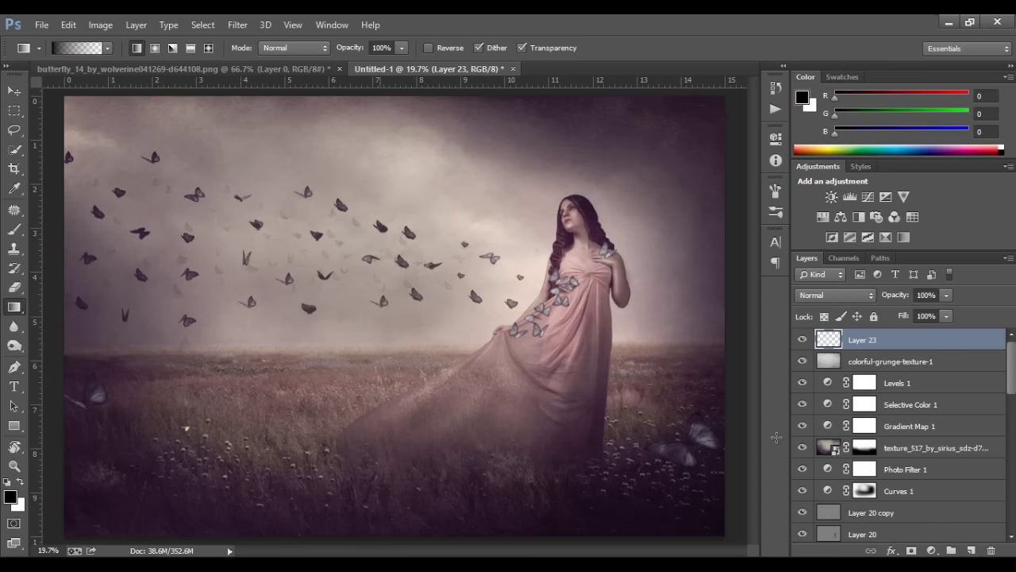
scroll(777, 437, "down", 2)
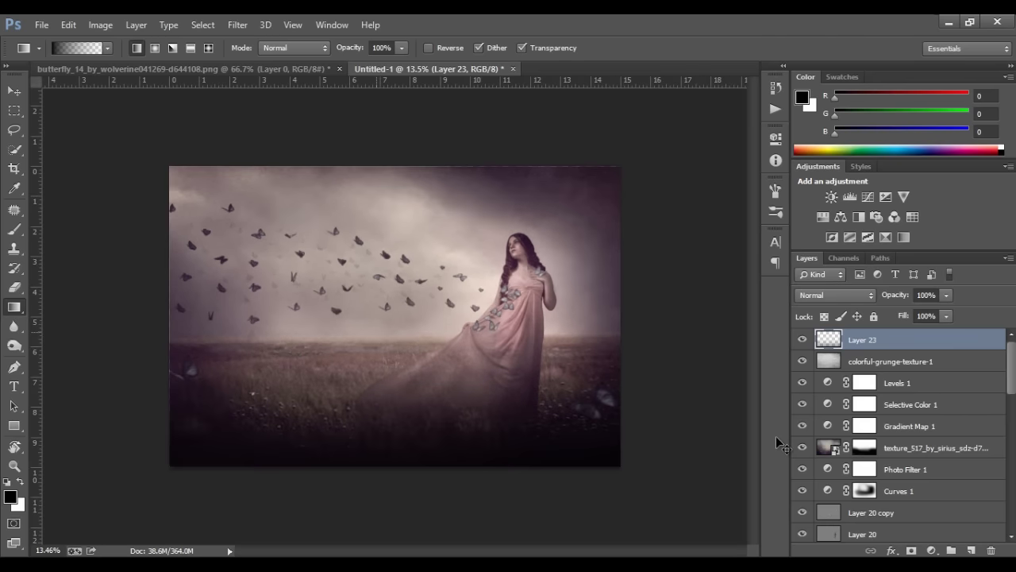